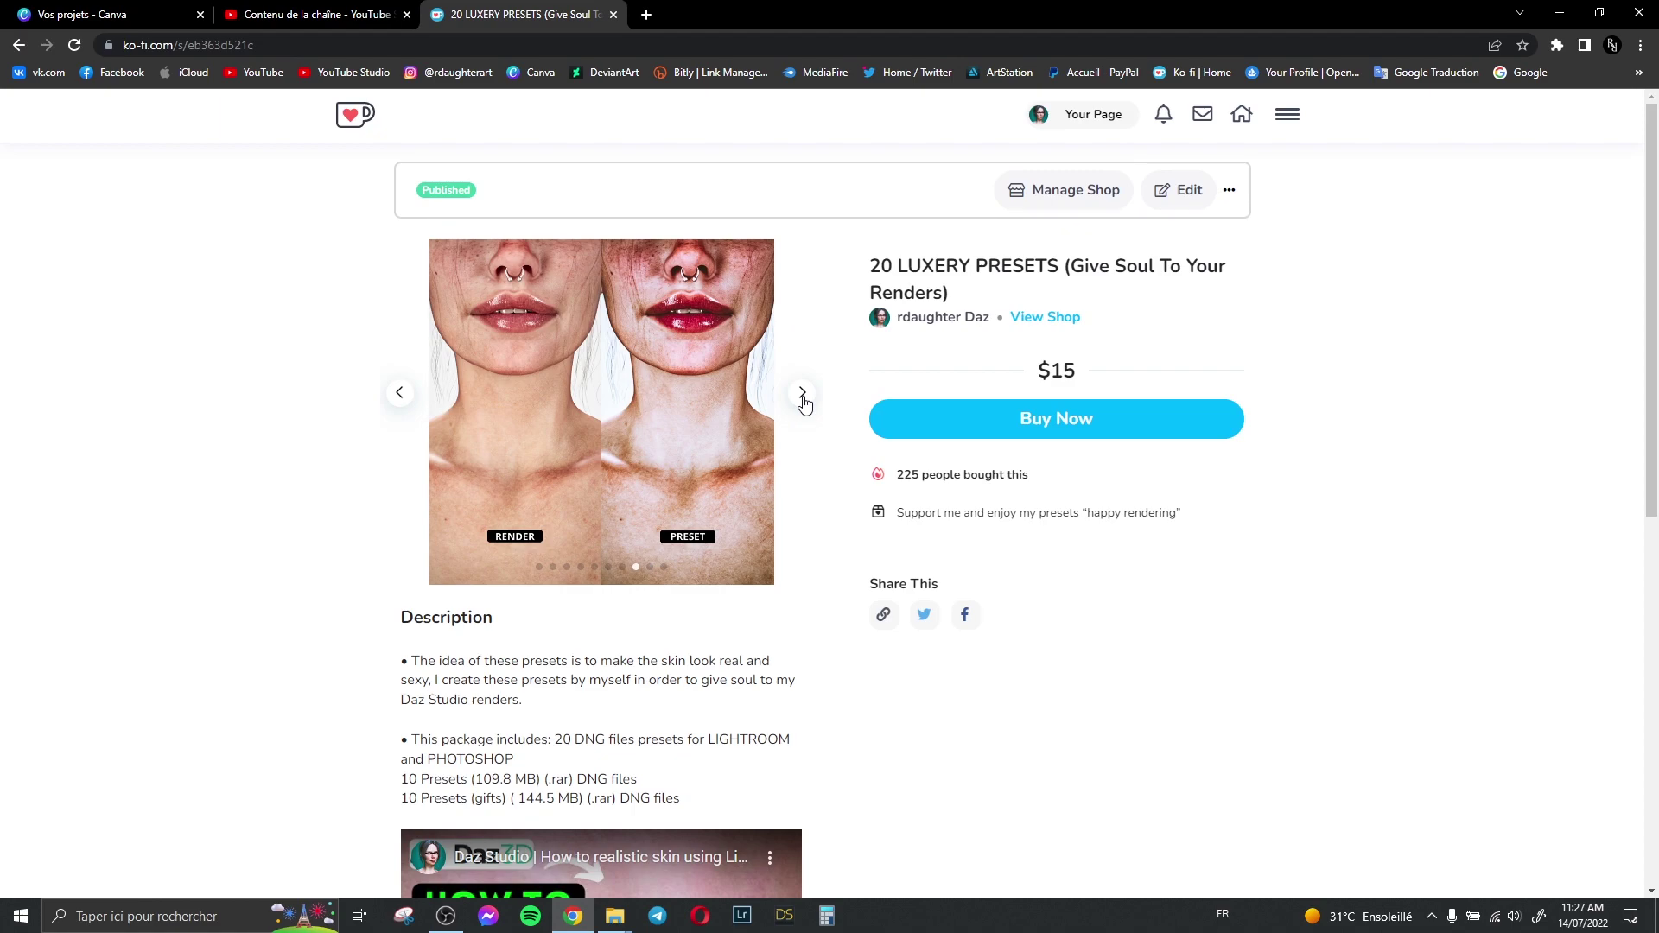
click(802, 394)
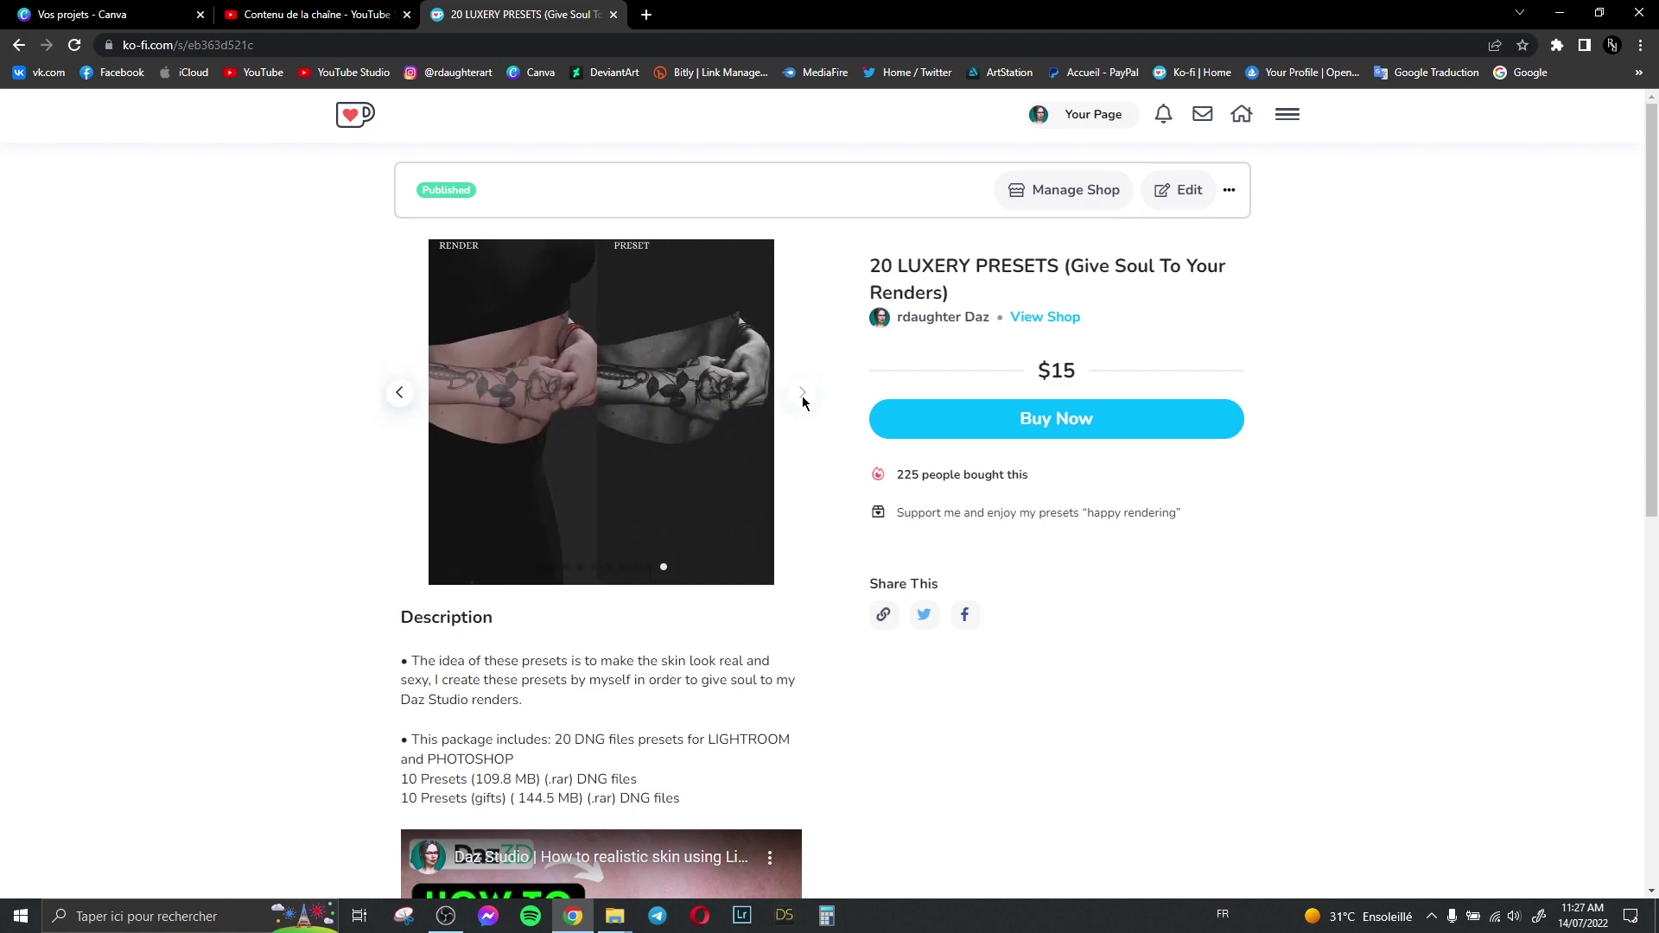
- Browse the Ko-fi product images back to the legs-in-boots render/preset comparison
click(399, 394)
click(398, 394)
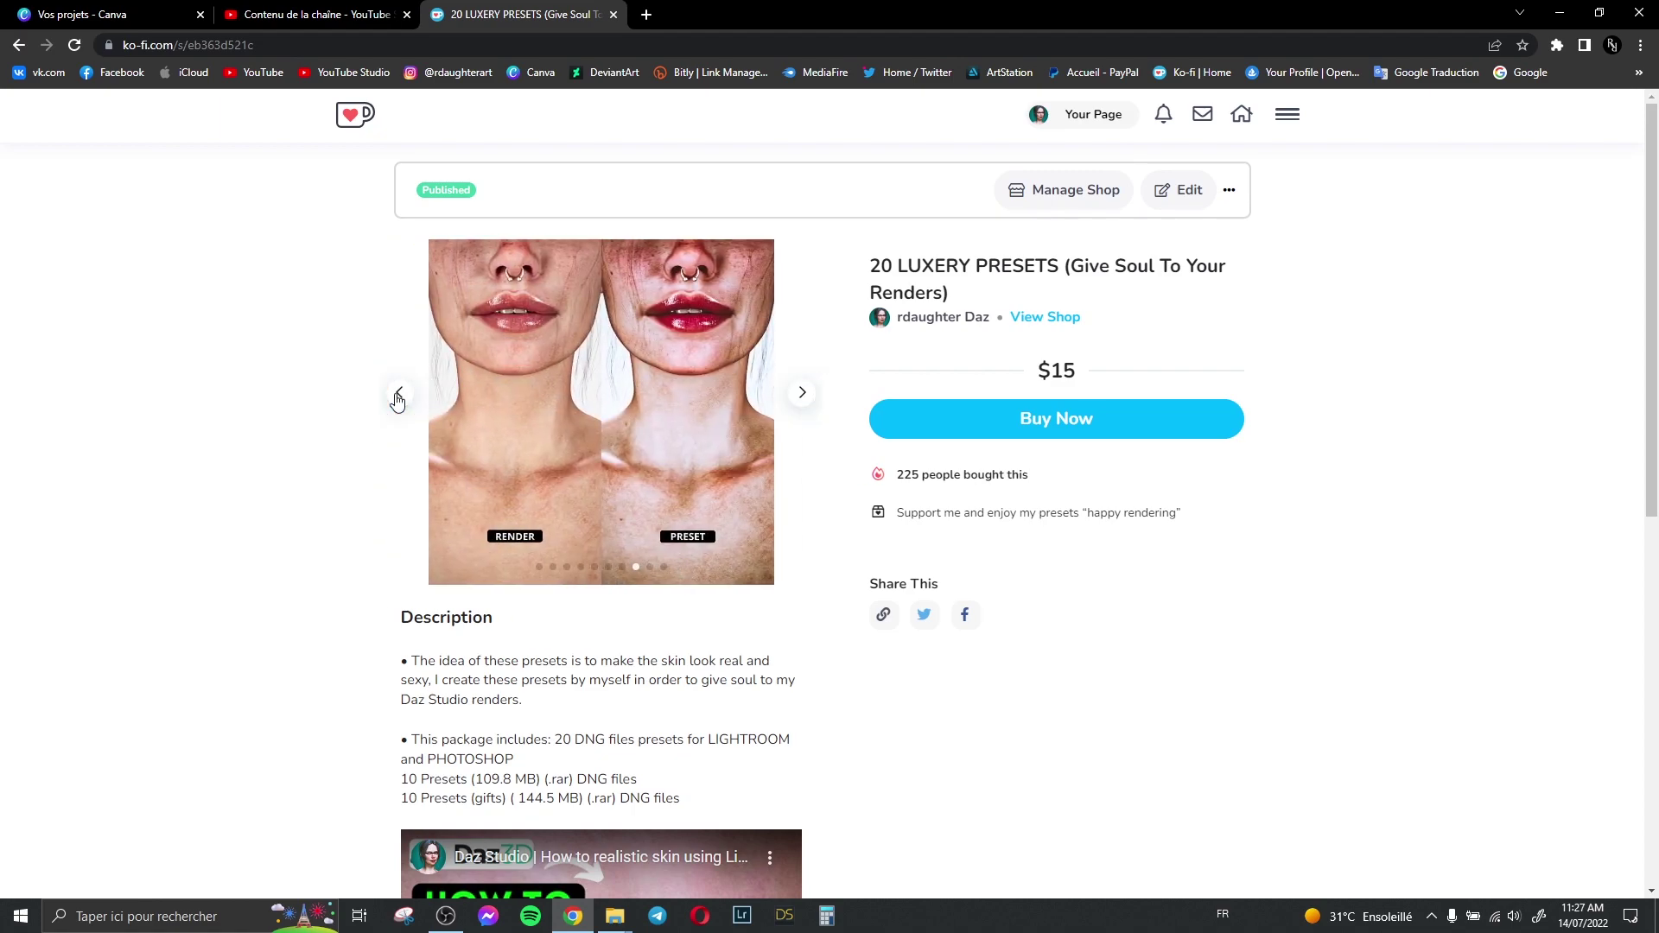
click(398, 394)
click(399, 396)
click(399, 396)
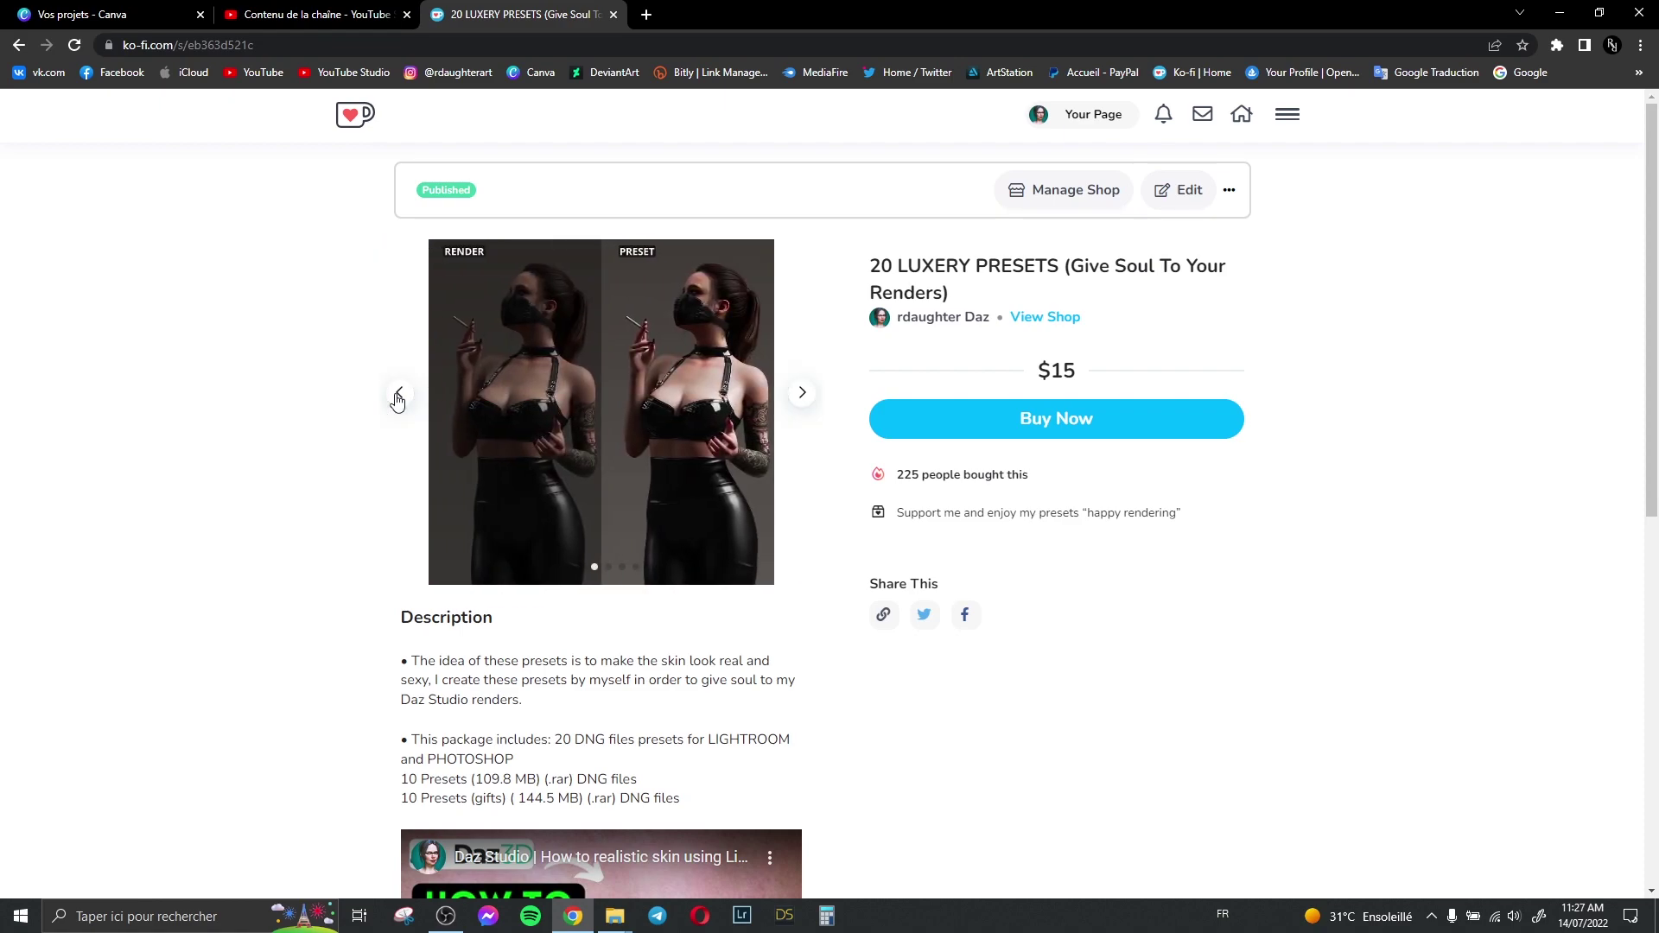
click(398, 396)
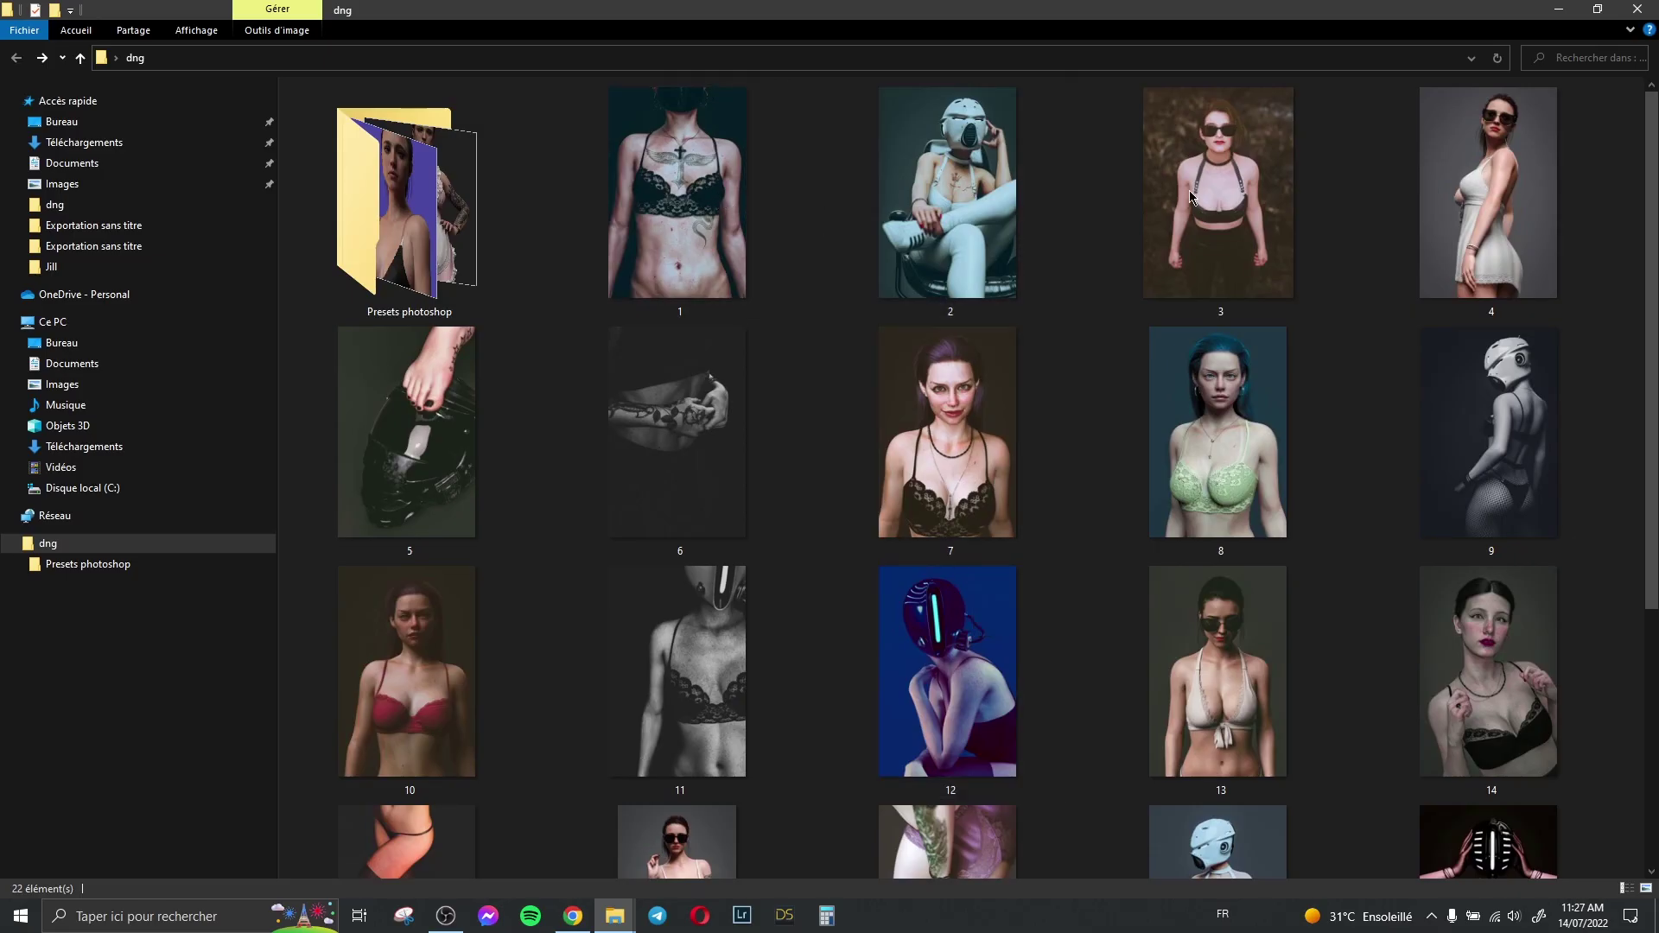
- Open 4.dng from the dng folder in Adobe Photoshop 2020's Camera Raw
scroll(549, 547, down, 5)
scroll(1163, 298, up, 4)
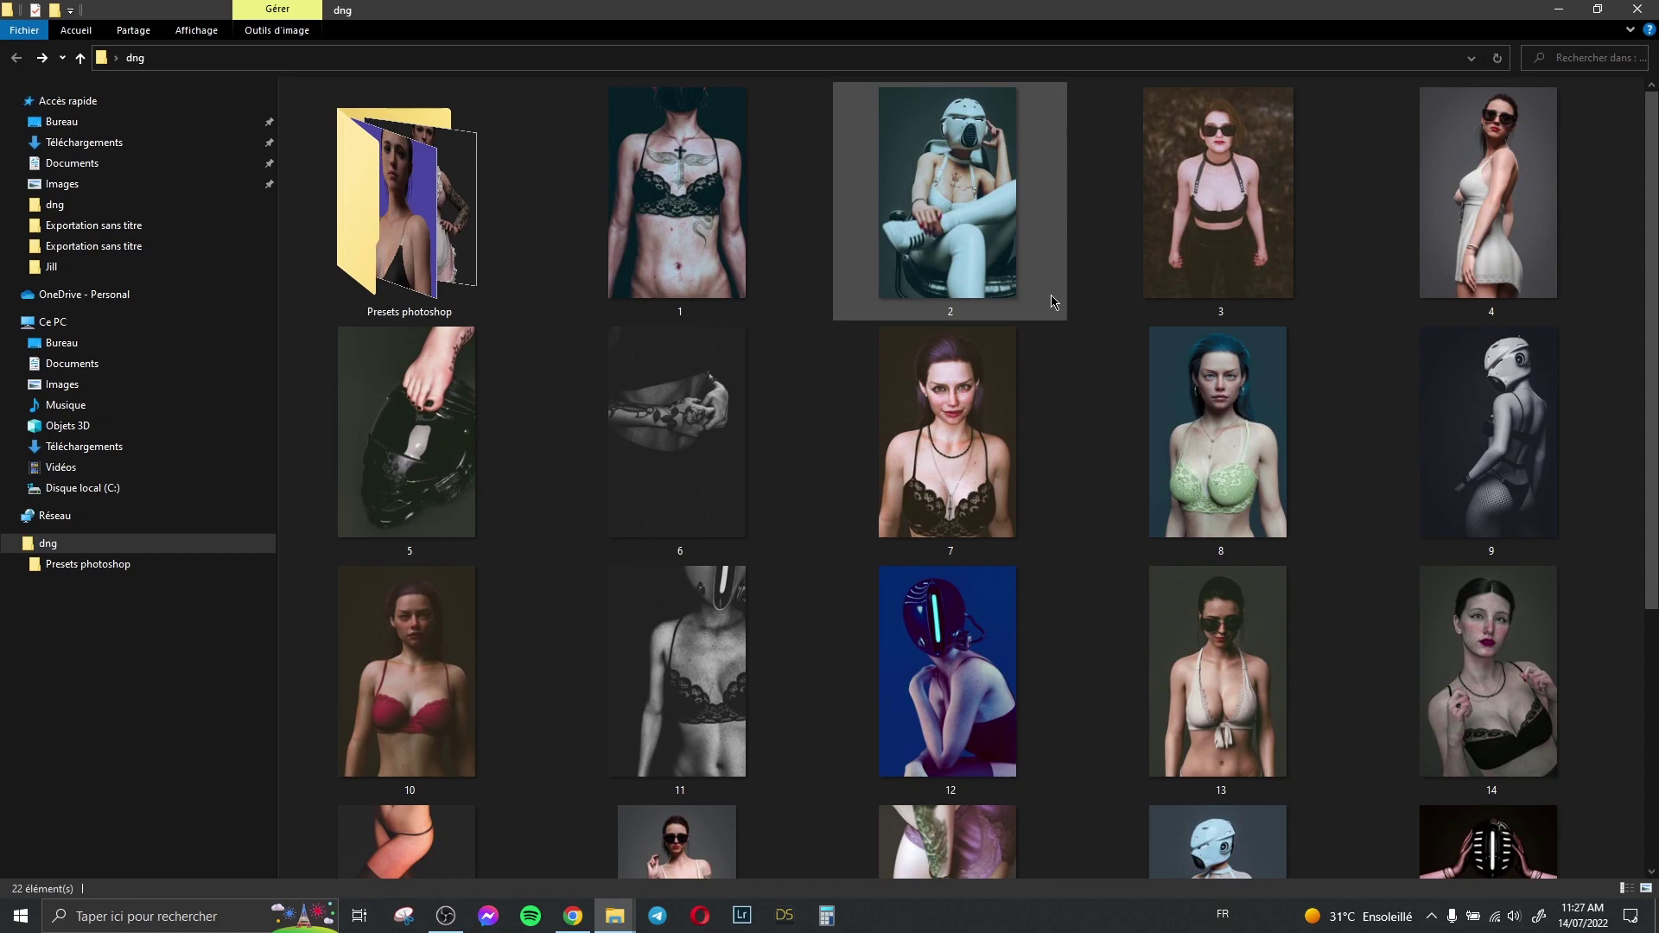
mouse_move(1052, 300)
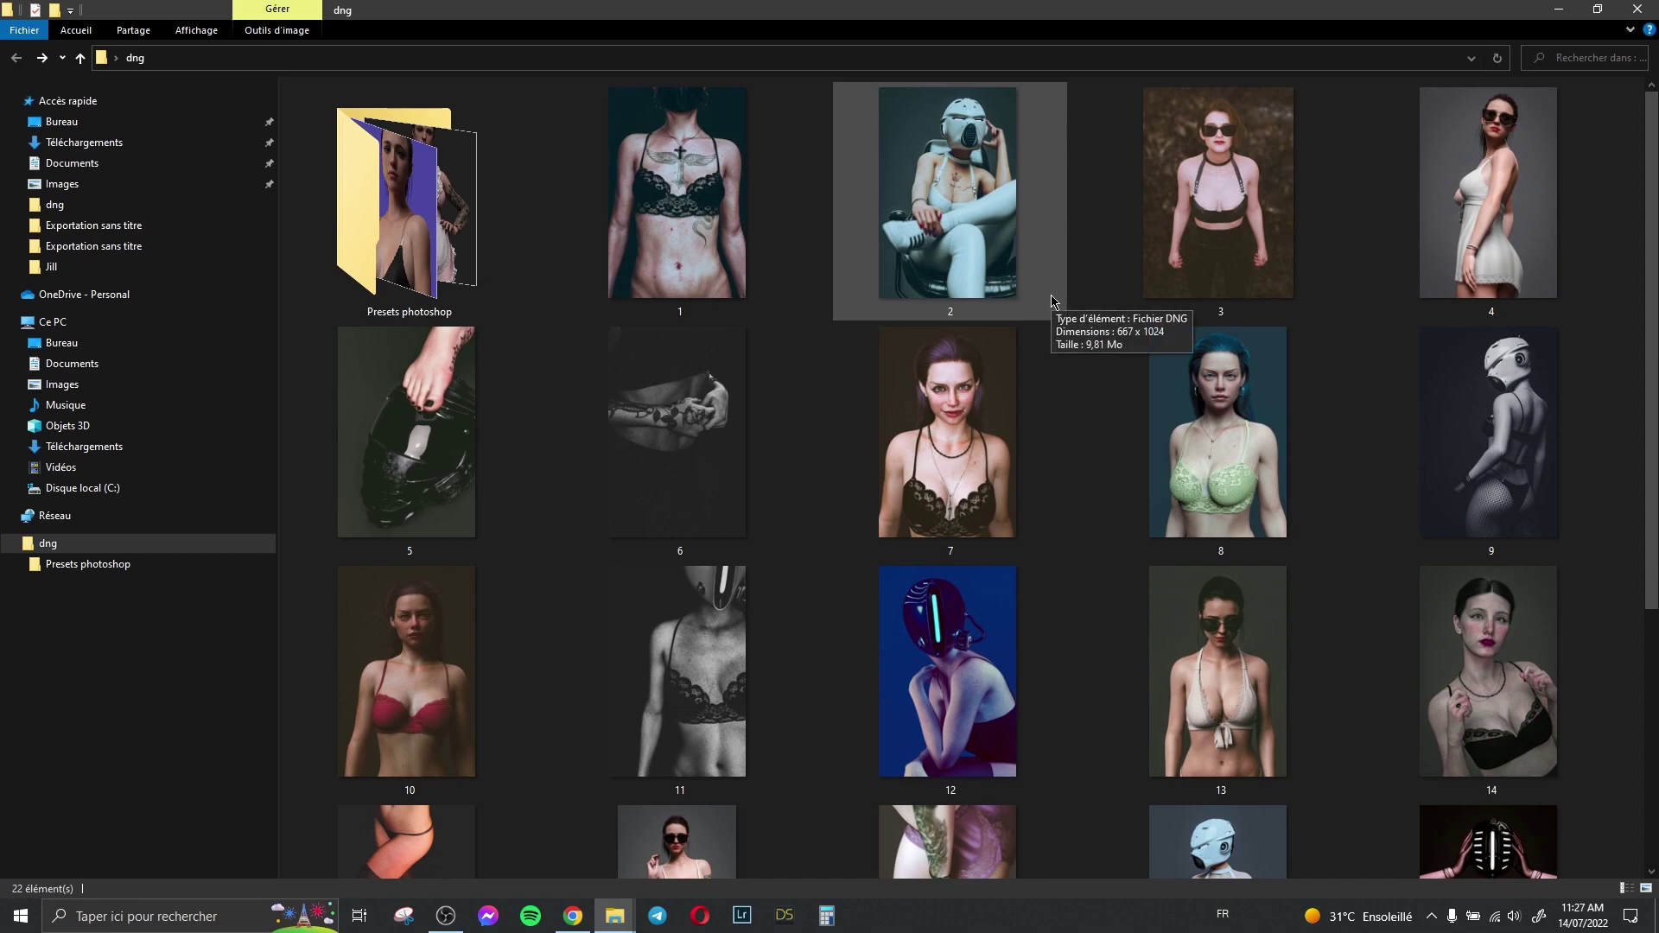
scroll(1082, 463, down, 5)
scroll(1063, 749, up, 5)
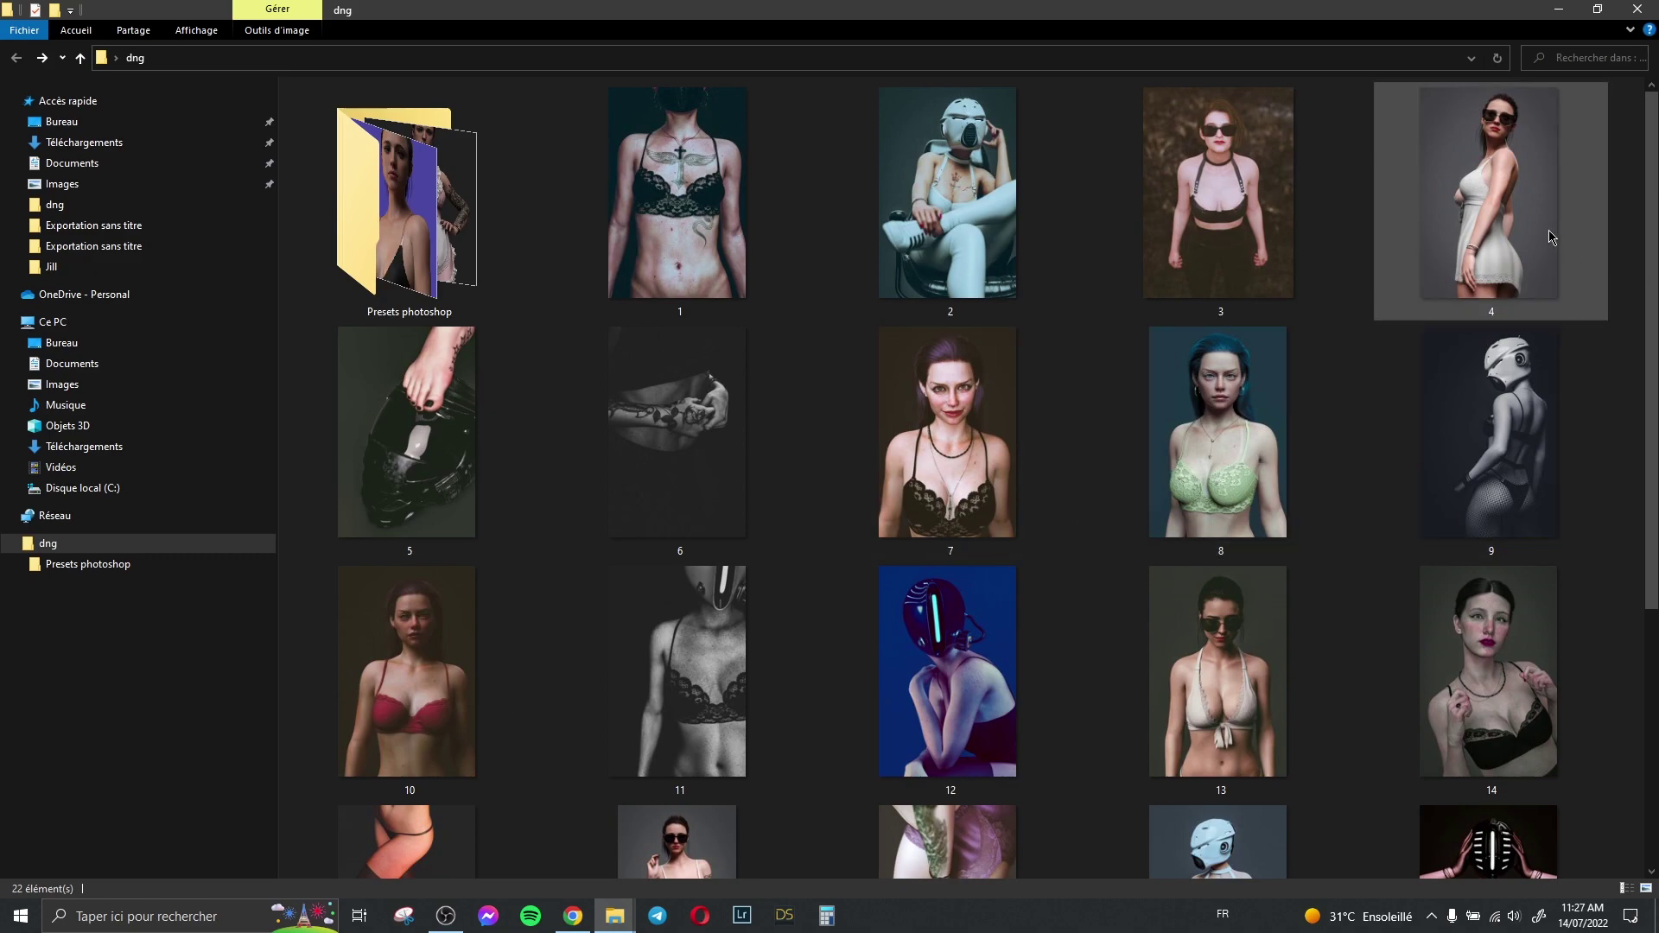
right_click(1483, 222)
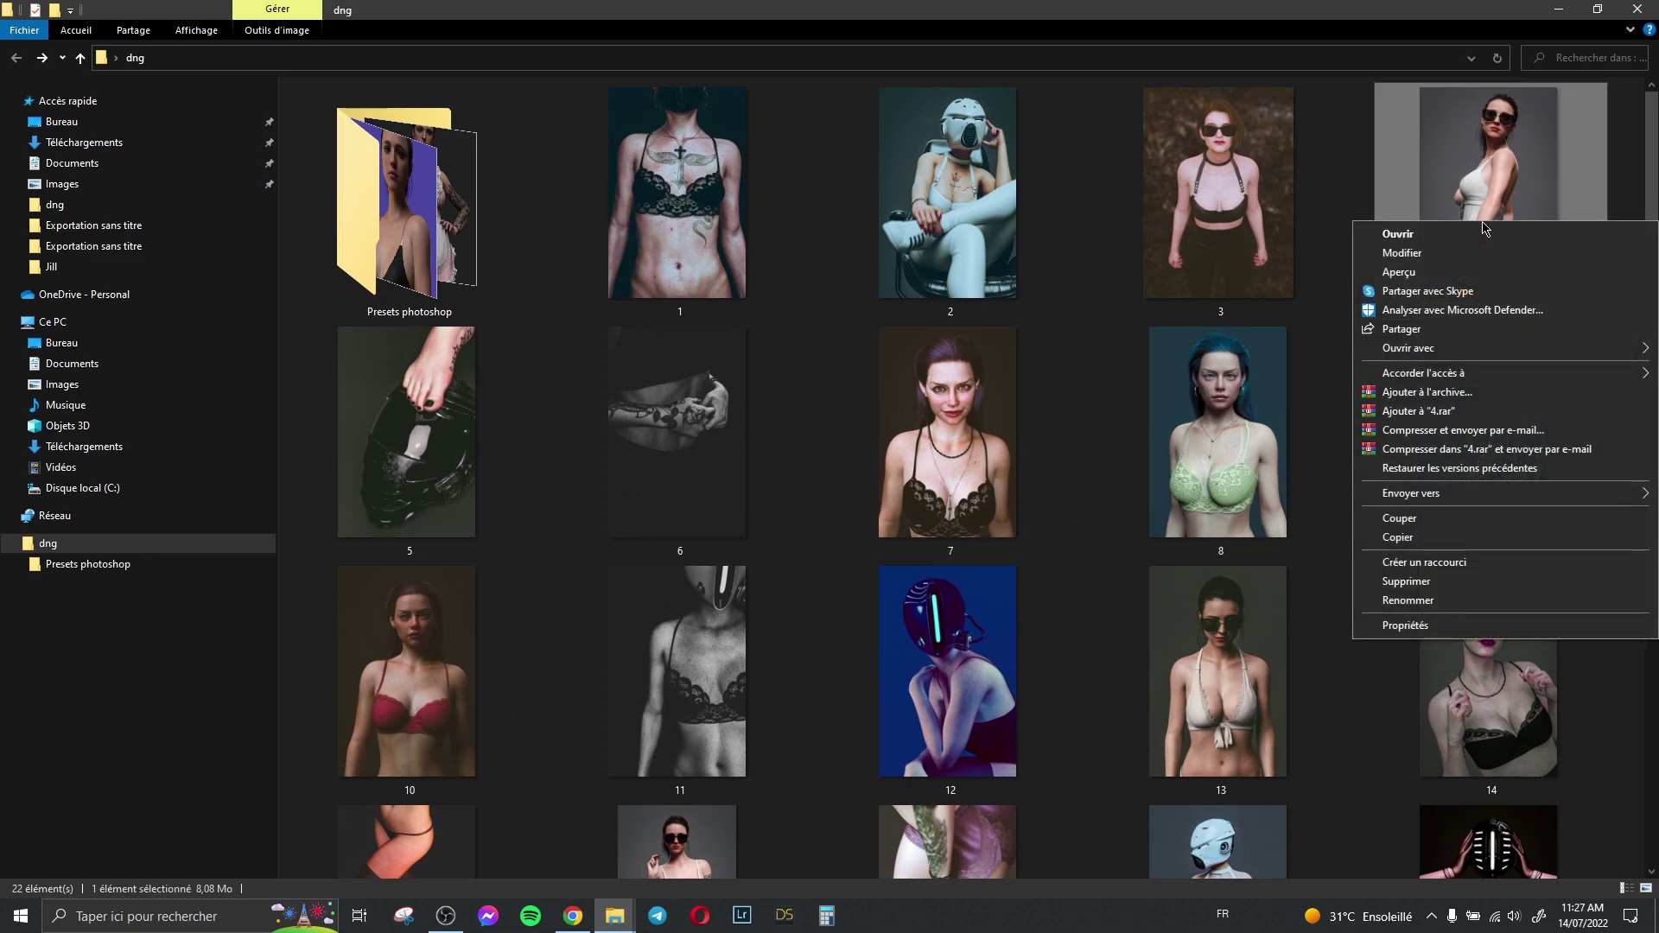
mouse_move(1383, 348)
click(1323, 357)
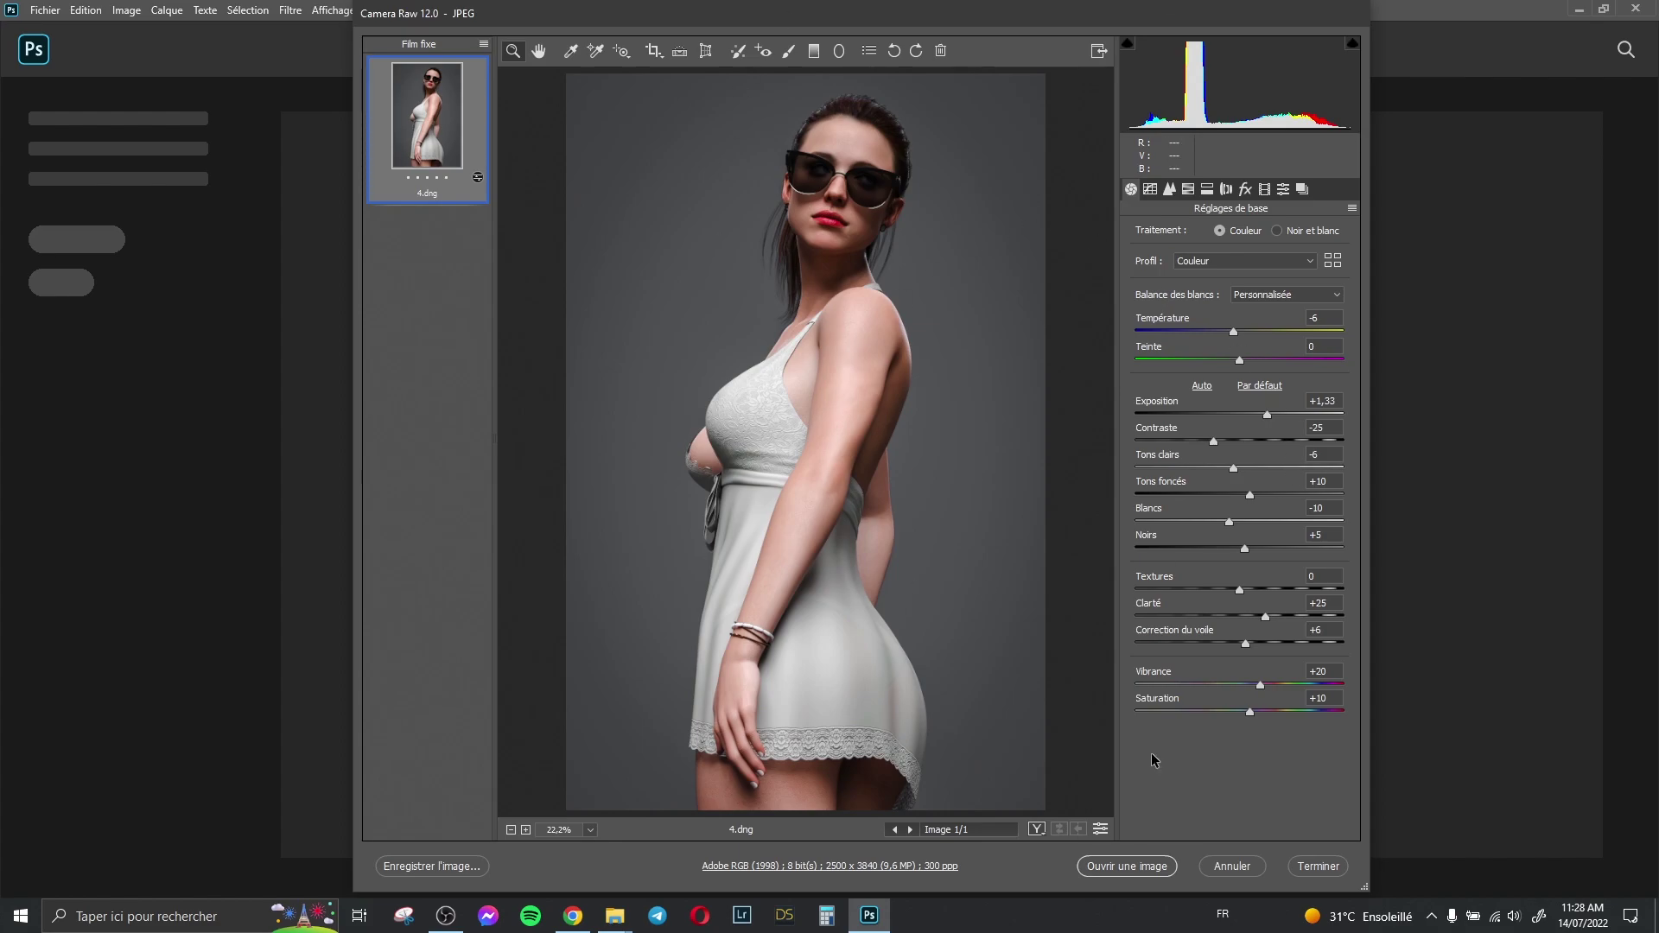
- Open the Presets photoshop folder, then show Camera Raw's Réglages de base settings menu
click(614, 915)
double_click(461, 265)
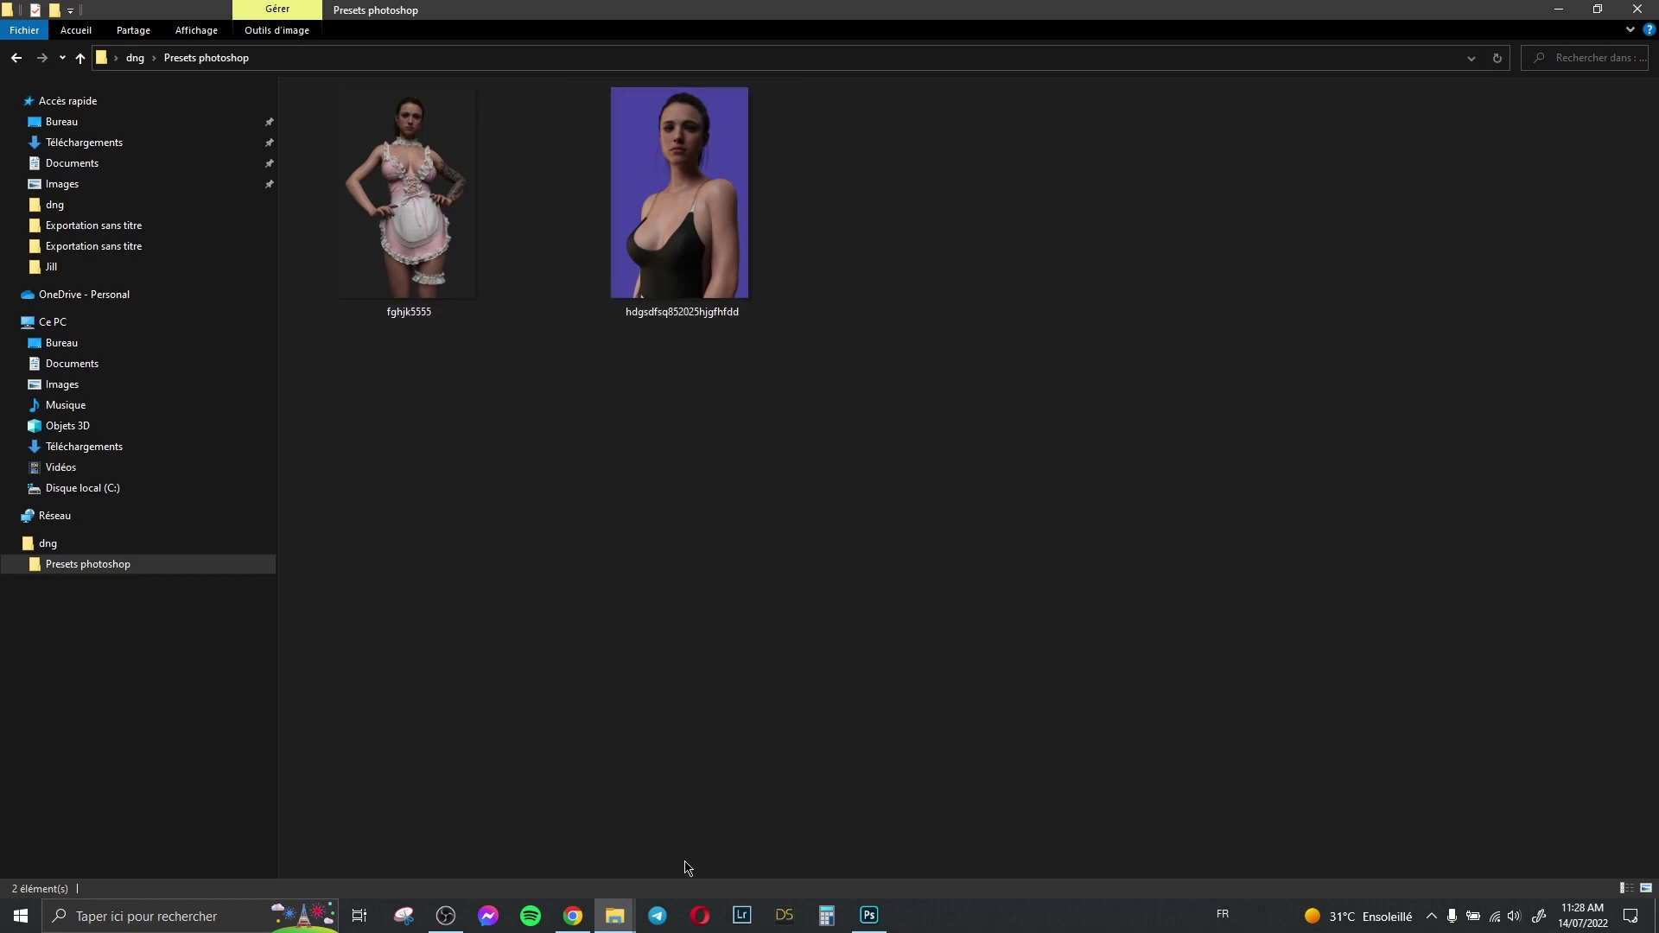
click(869, 915)
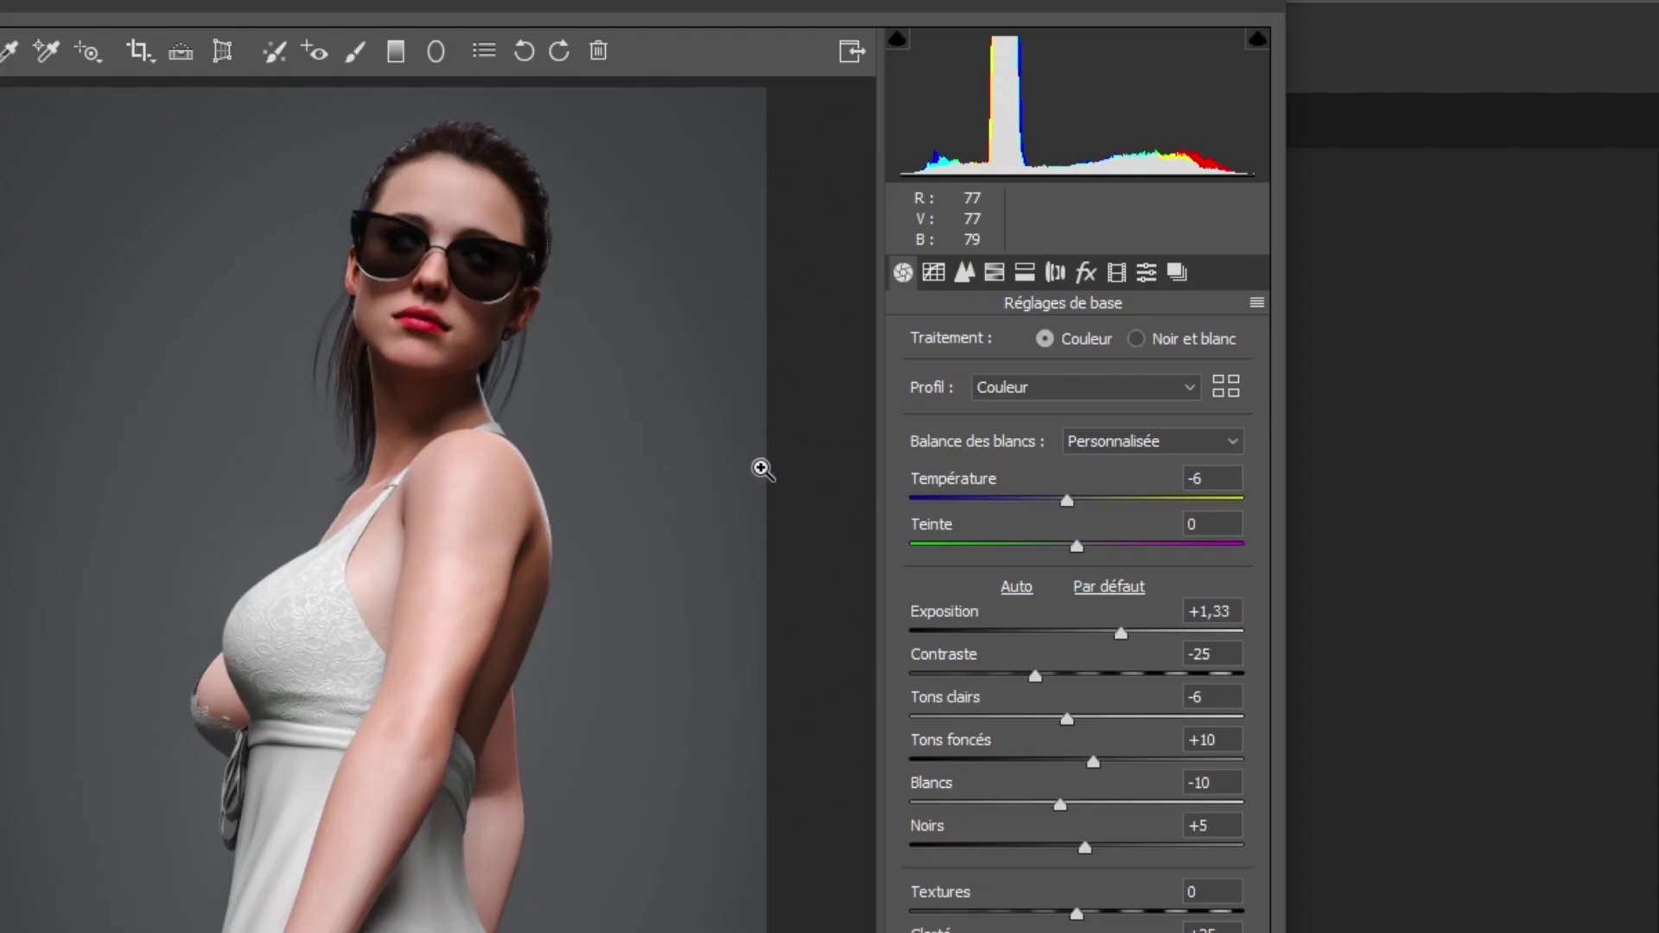
click(1256, 304)
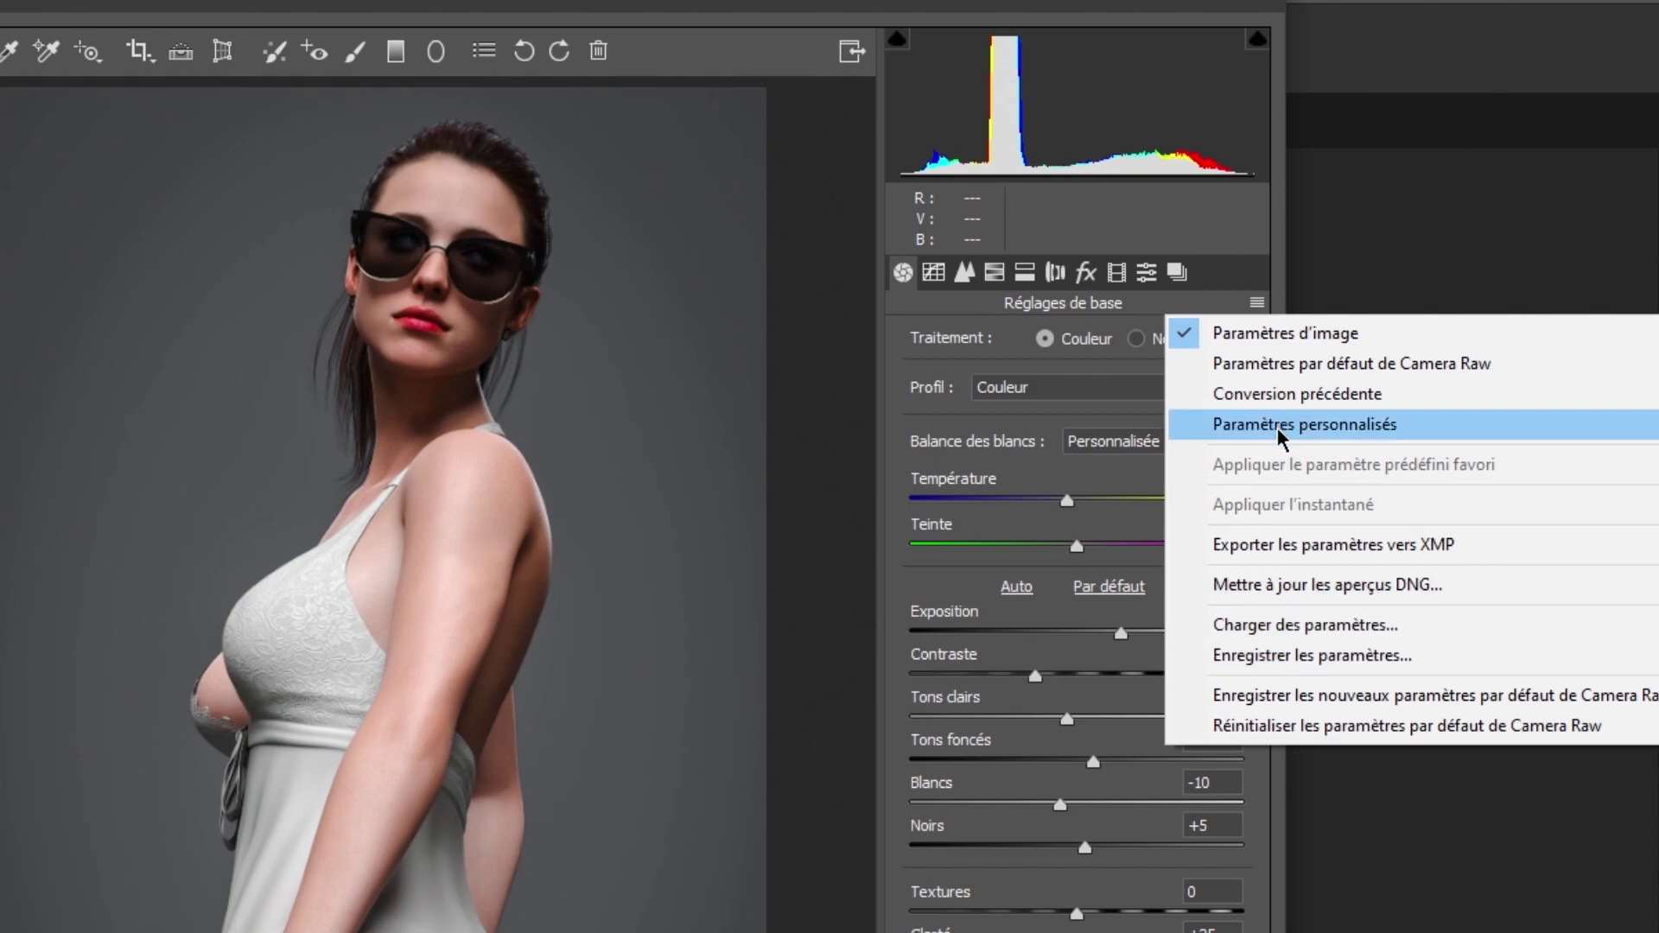
- Save 4.dng's develop settings as 'preset' .xmp in the dng\Presets photoshop folder
click(1290, 658)
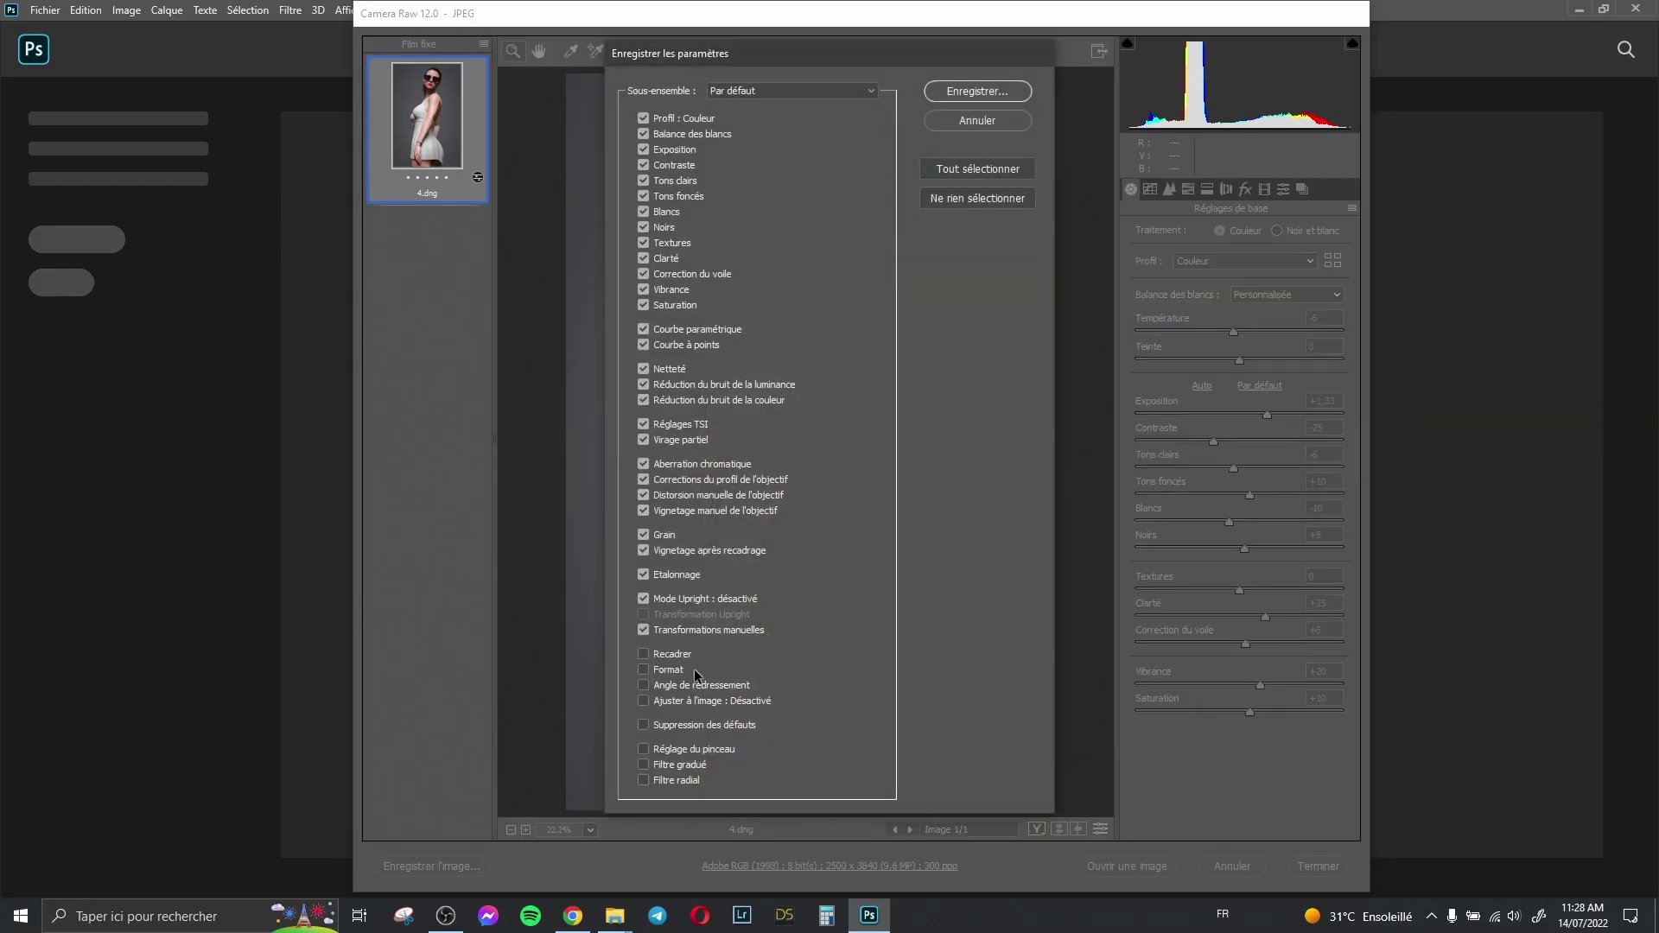
click(978, 90)
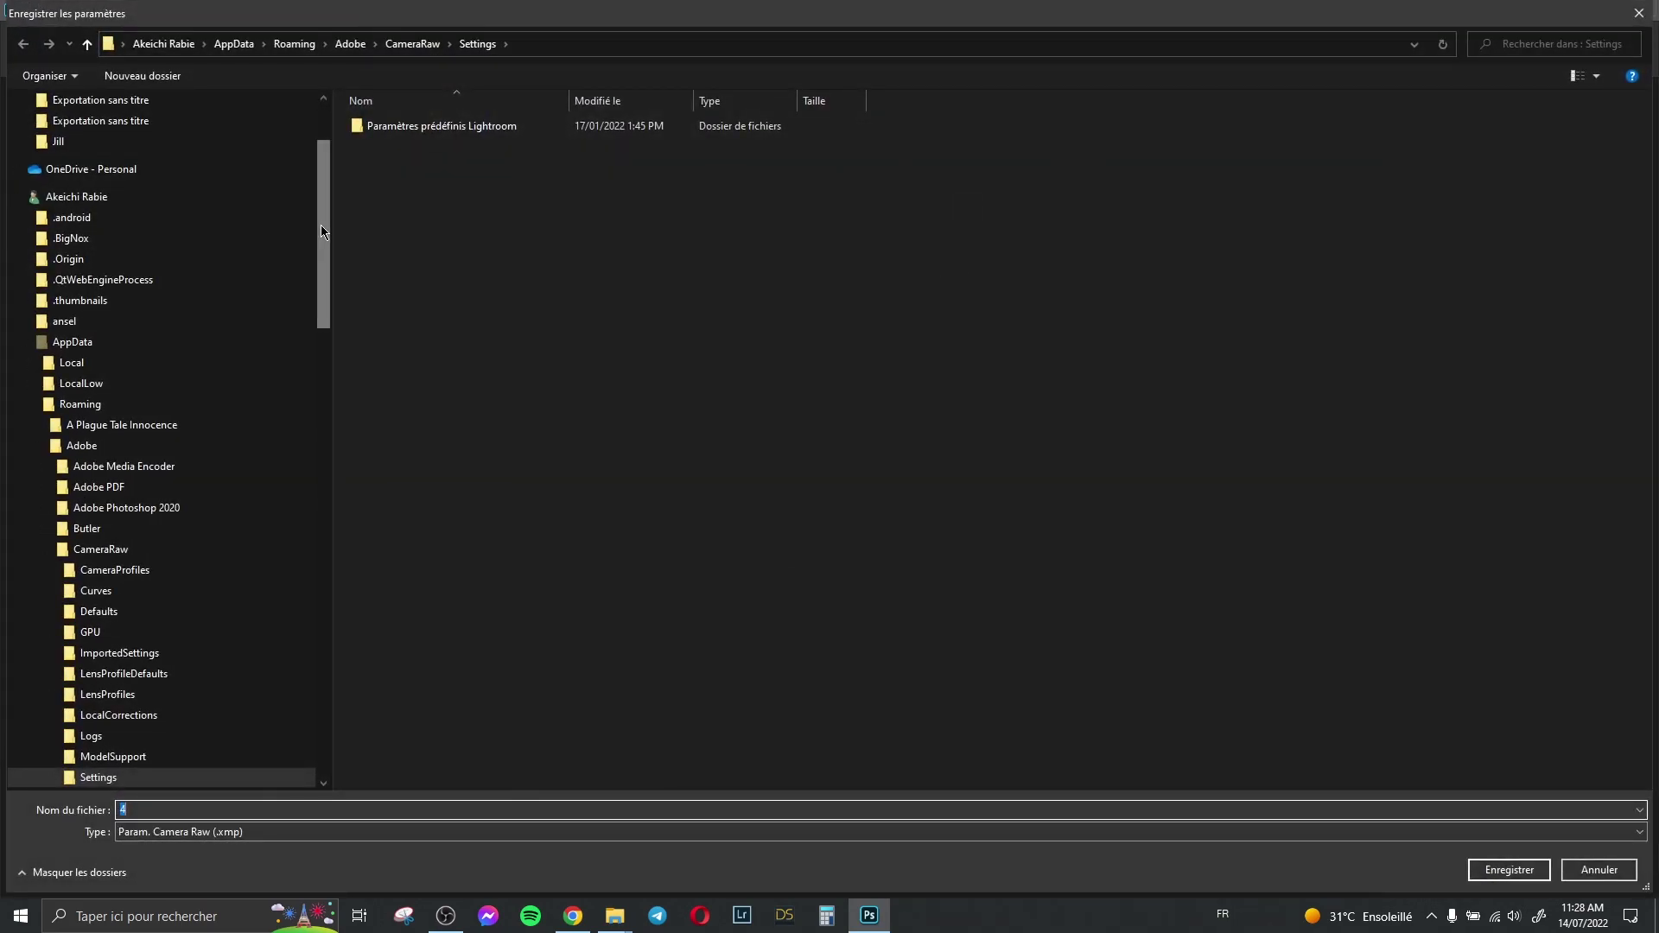
drag(321, 231, 321, 185)
click(59, 216)
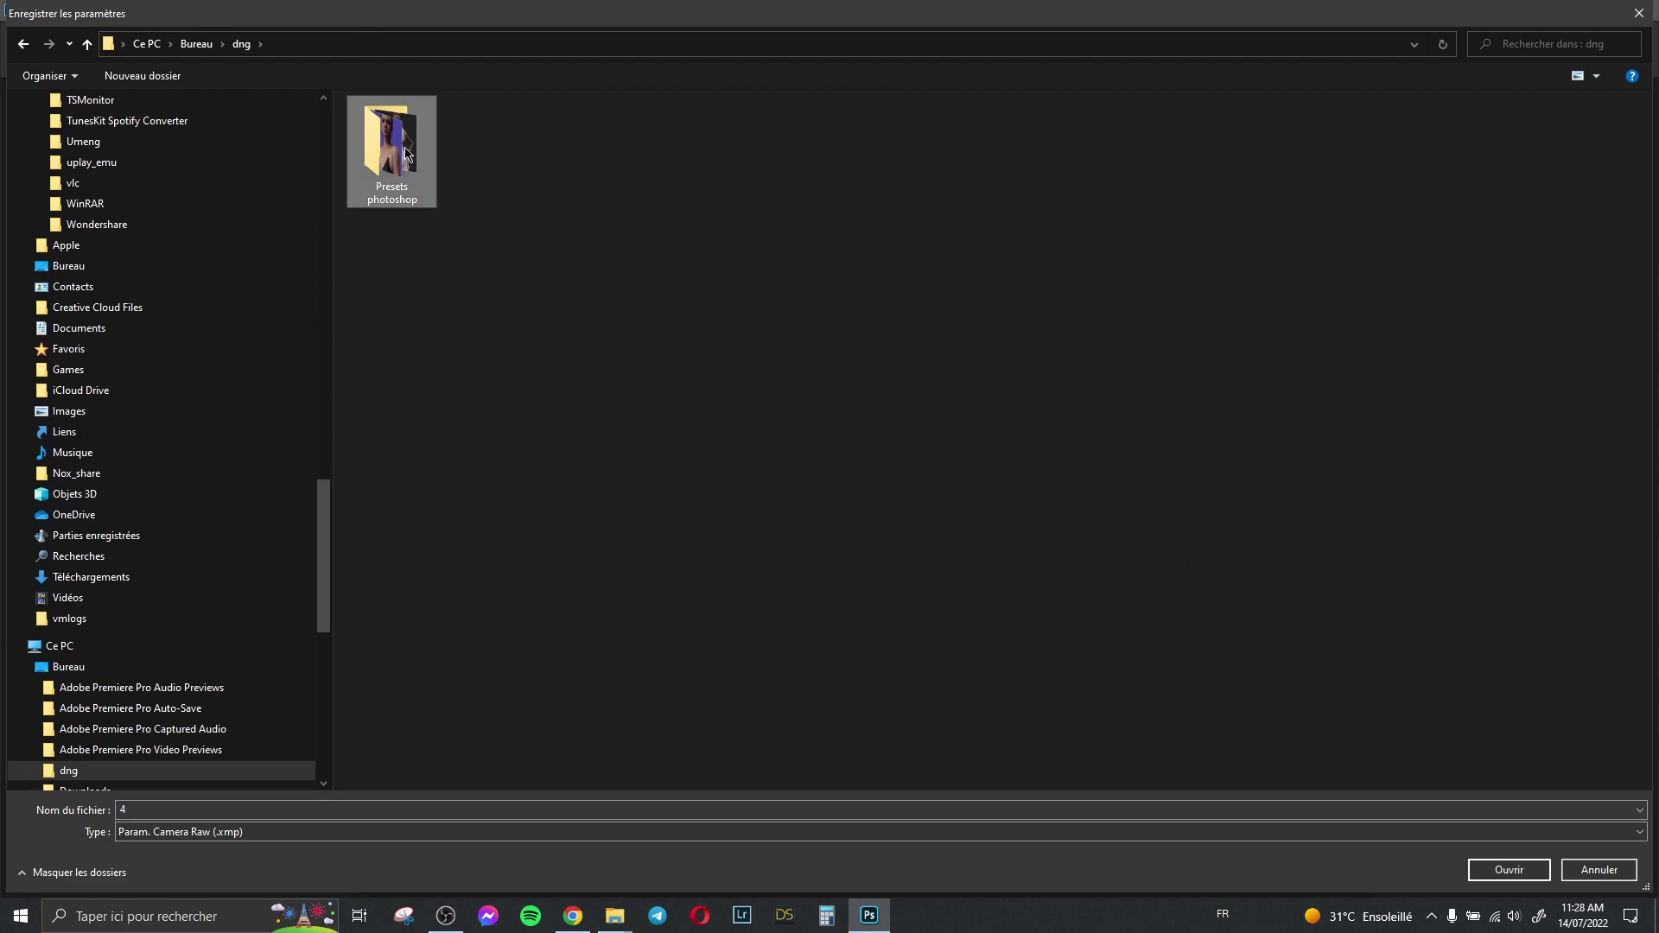
double_click(408, 154)
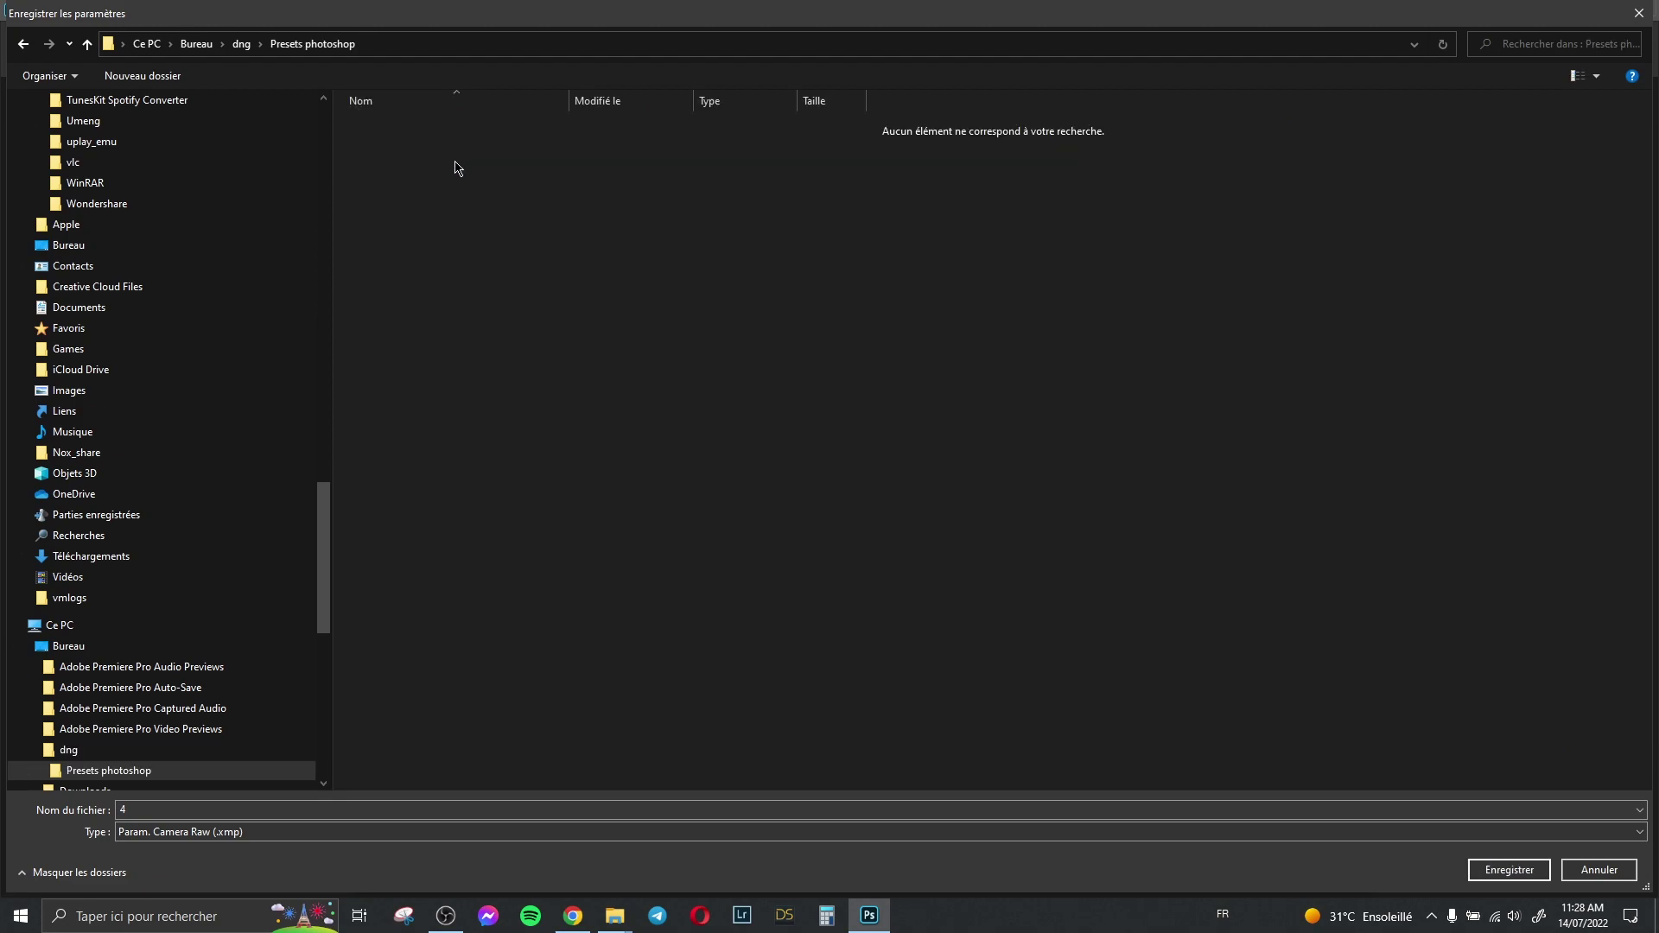
click(354, 807)
key(BackSpace)
text(preset 1)
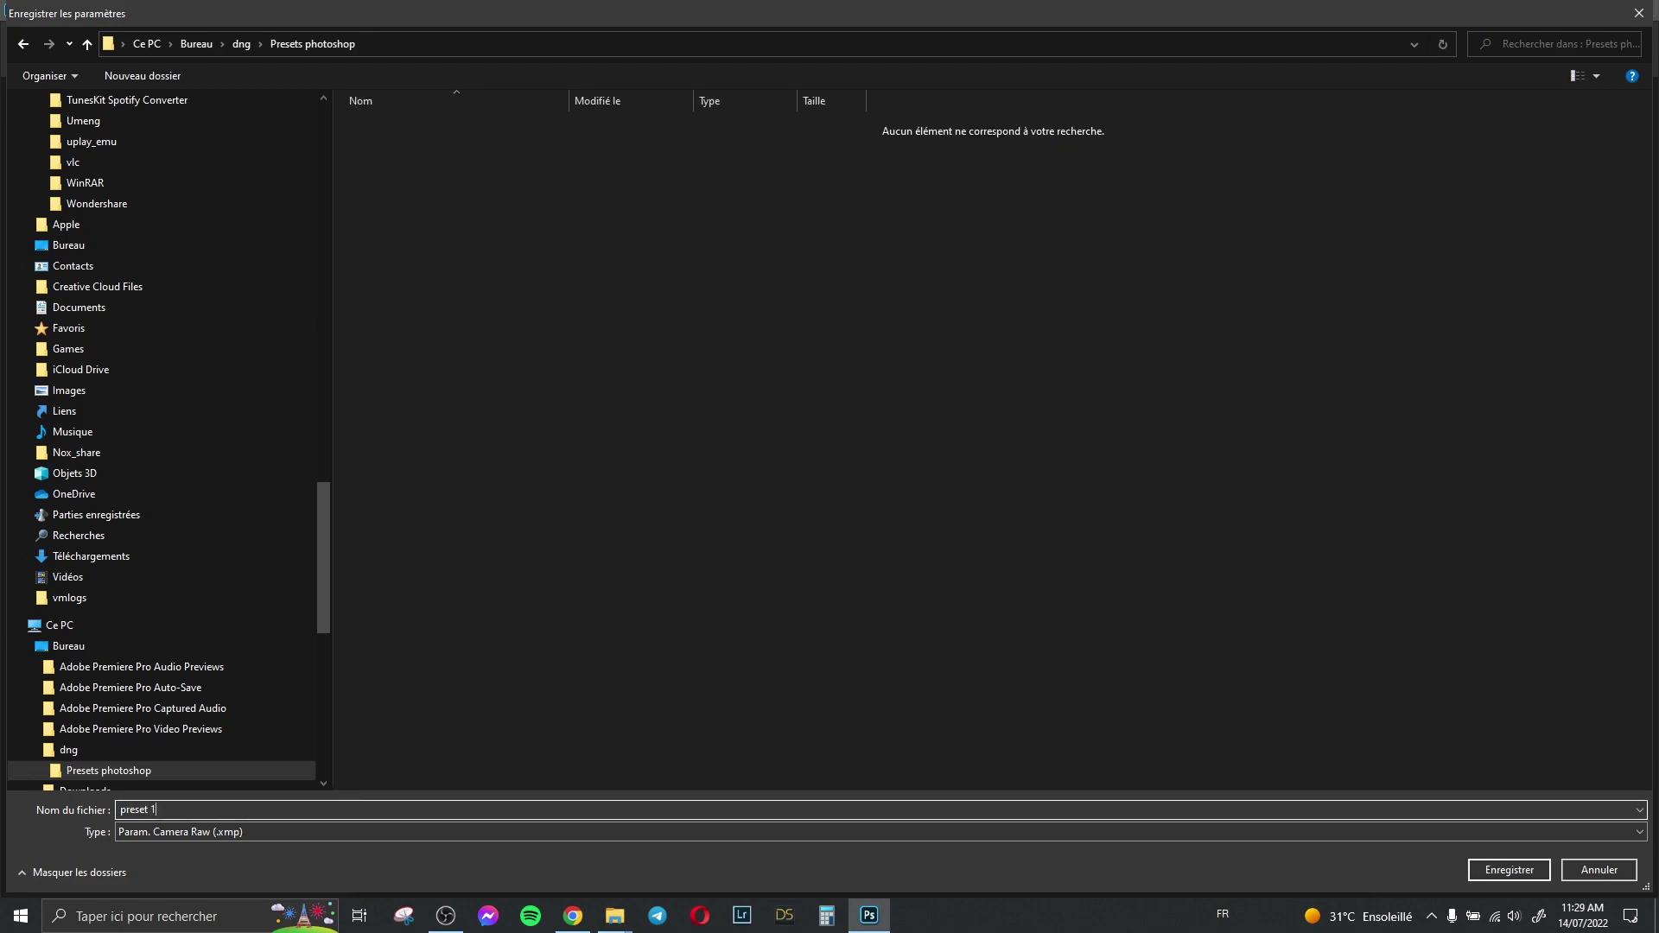
key(Return)
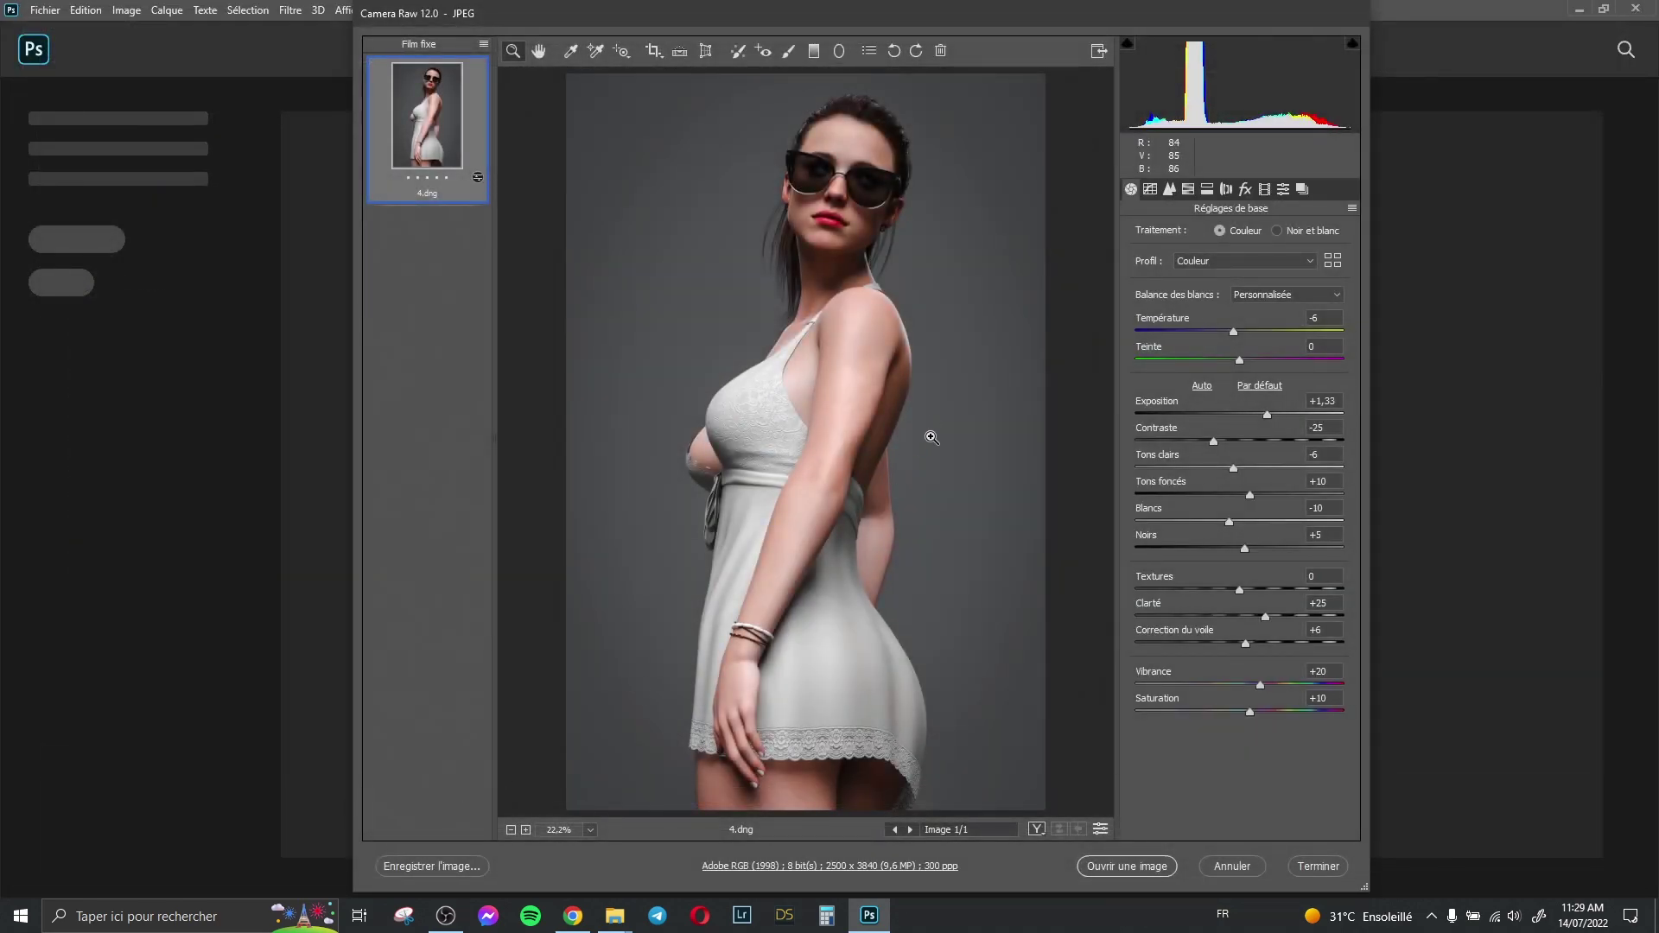
- Close Camera Raw and Photoshop, returning to the Presets photoshop folder
click(1319, 865)
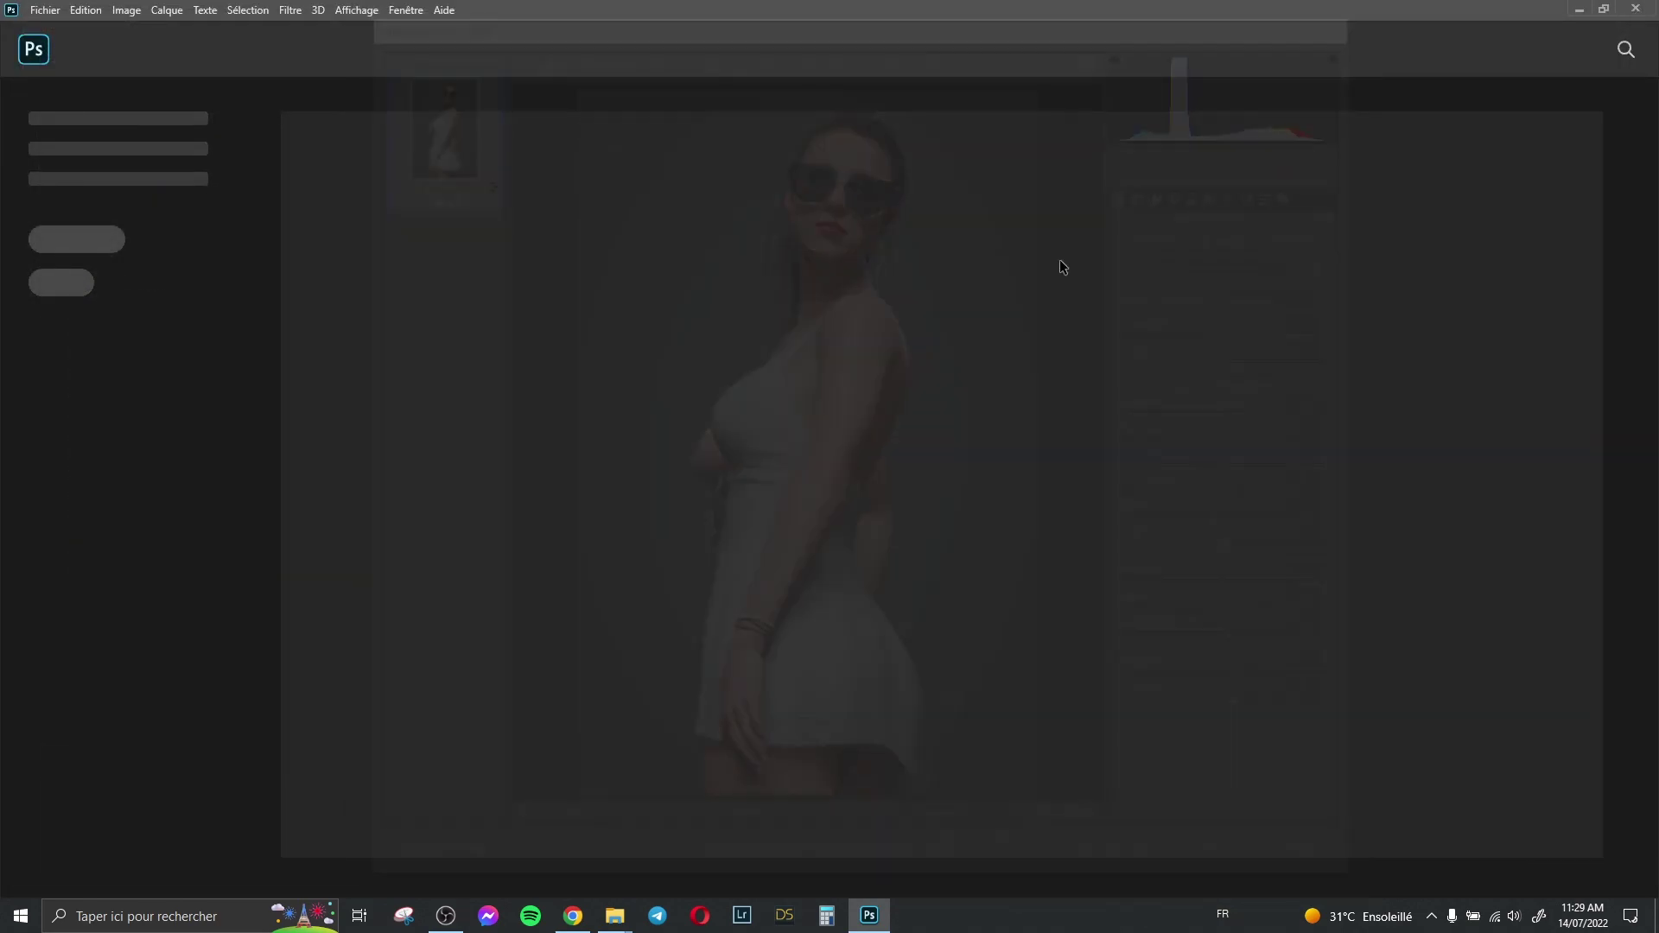
click(1635, 8)
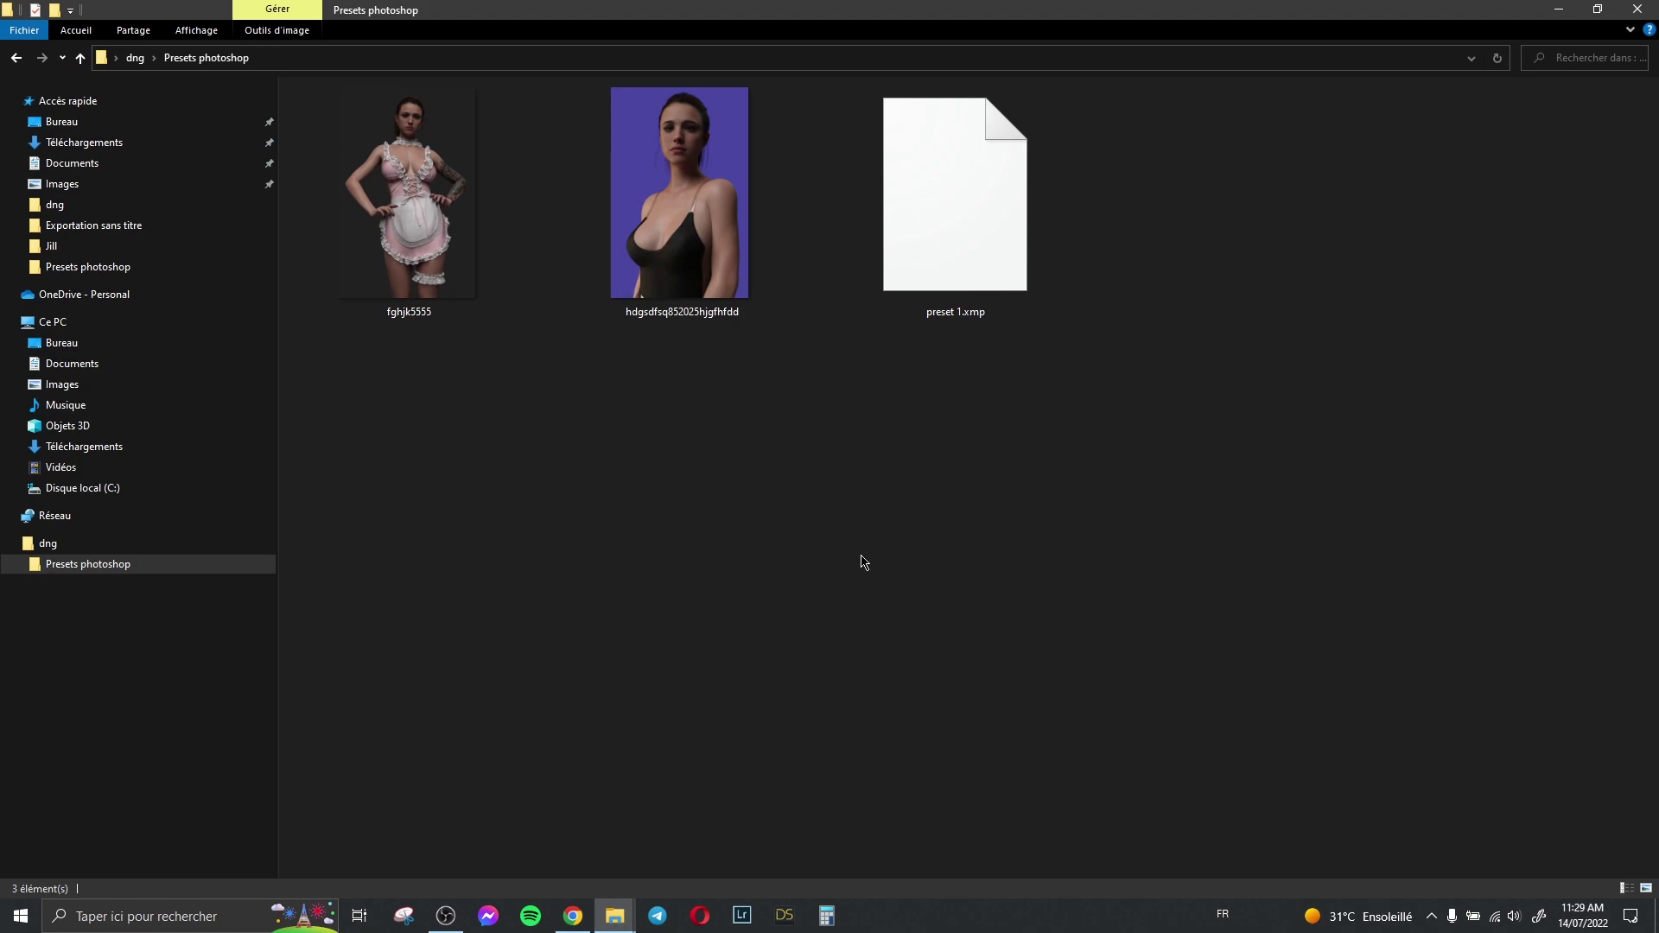
click(981, 225)
click(1010, 453)
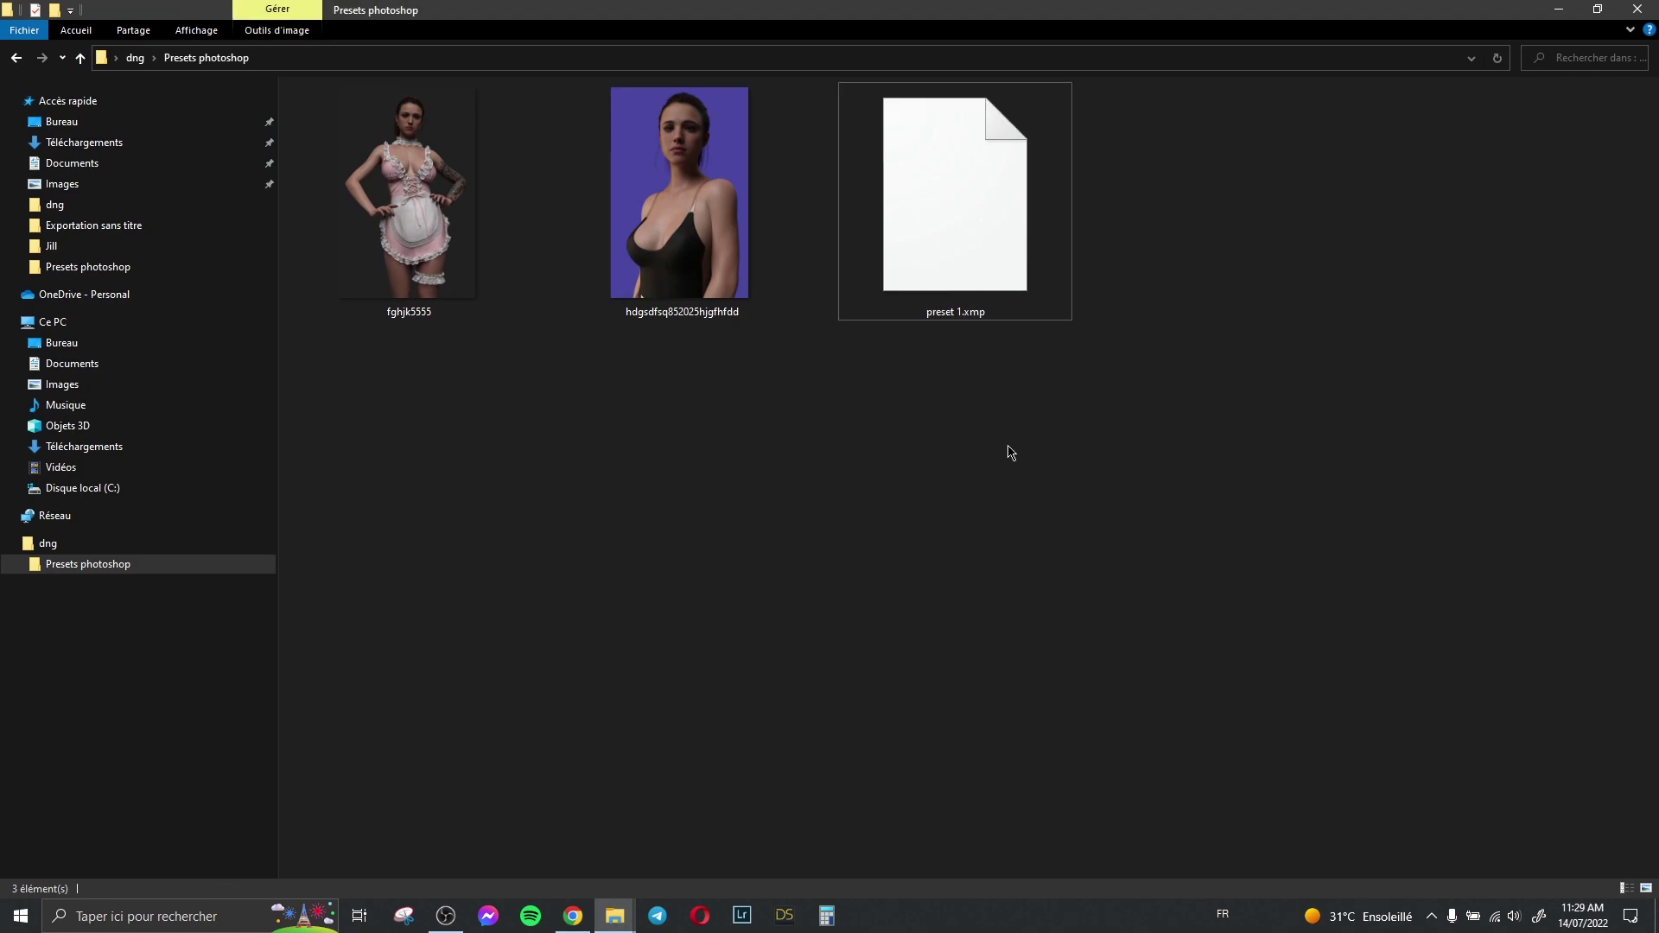
- Open the blue-background portrait in Adobe Photoshop 2020
click(716, 242)
right_click(670, 216)
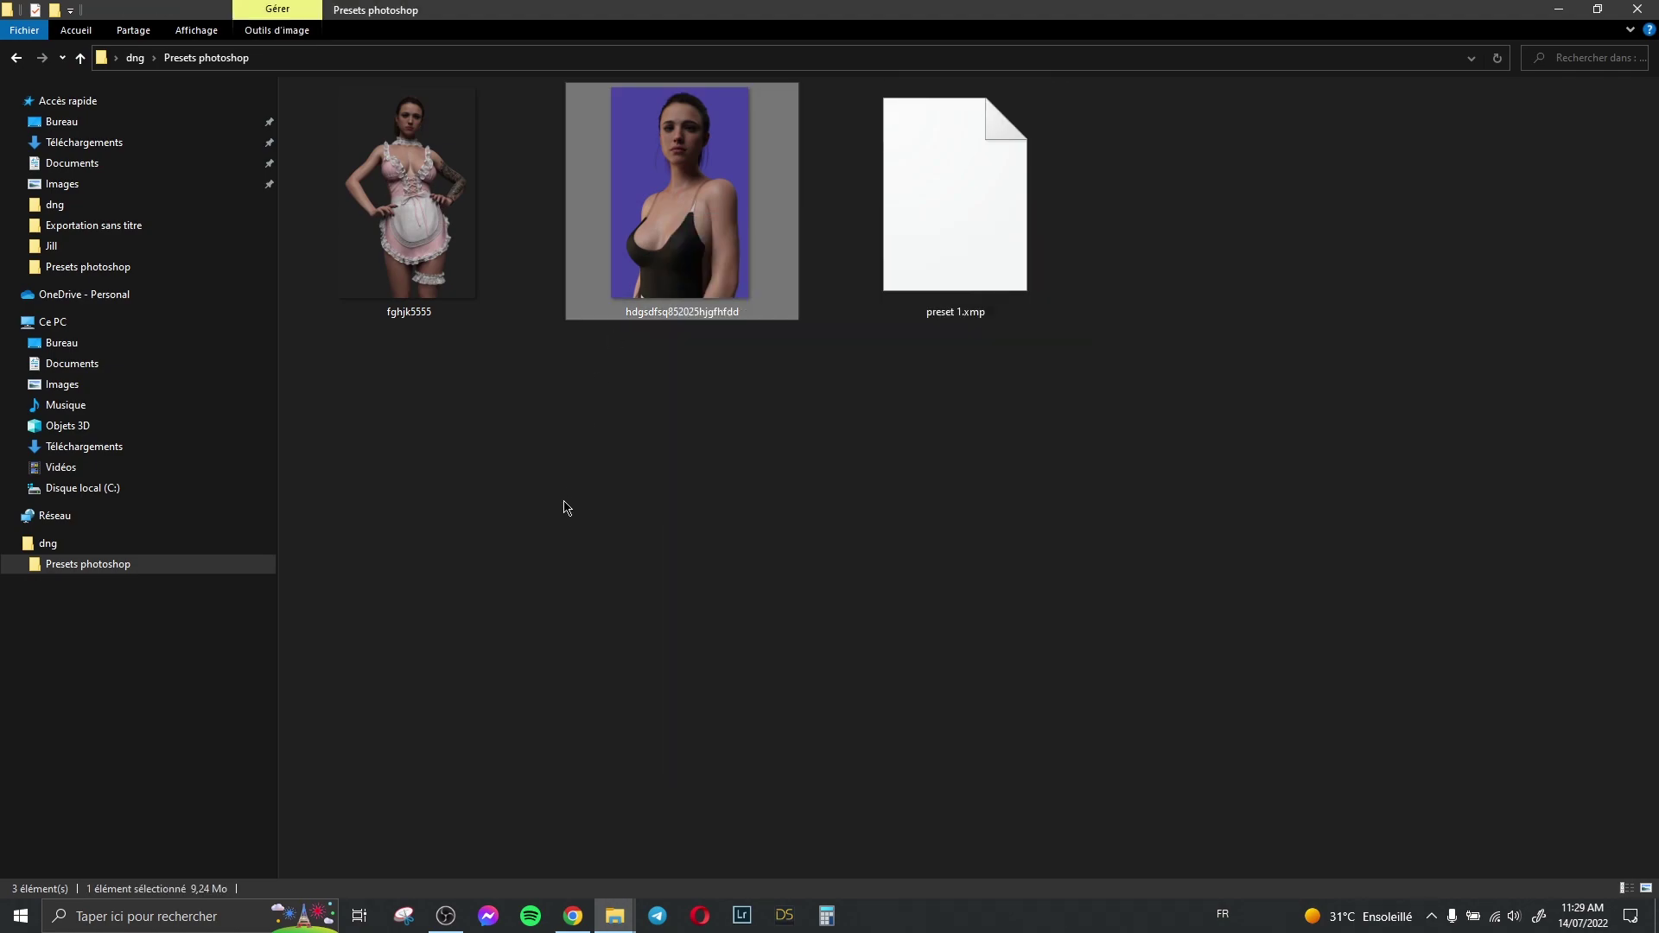
click(566, 503)
click(971, 233)
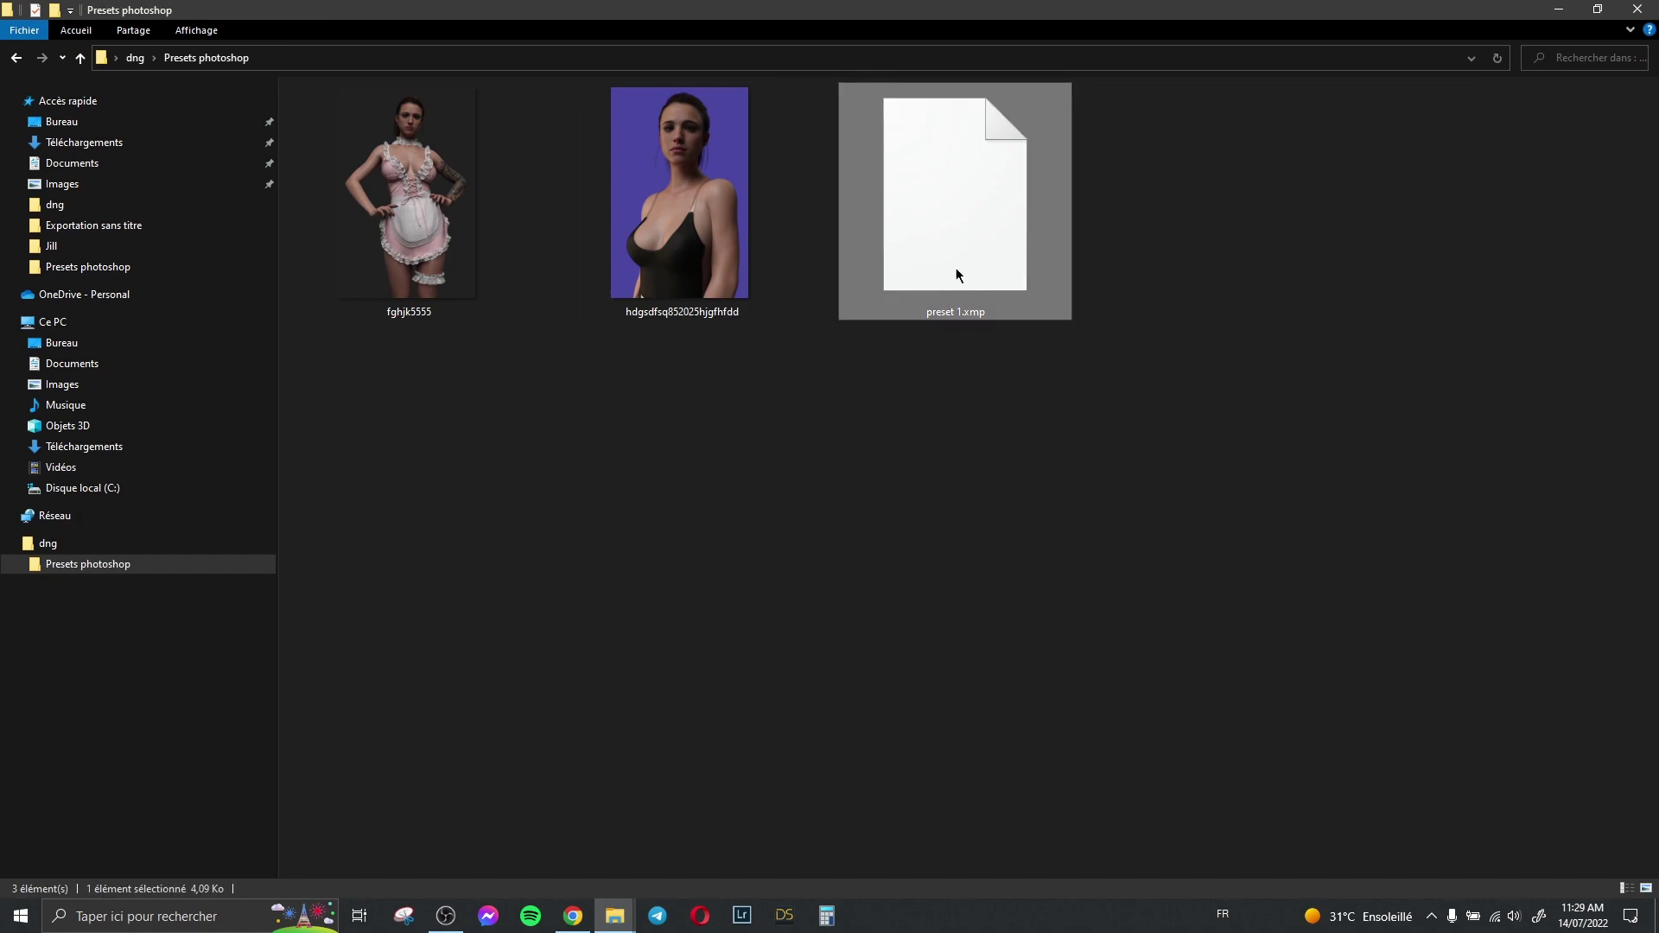
click(692, 220)
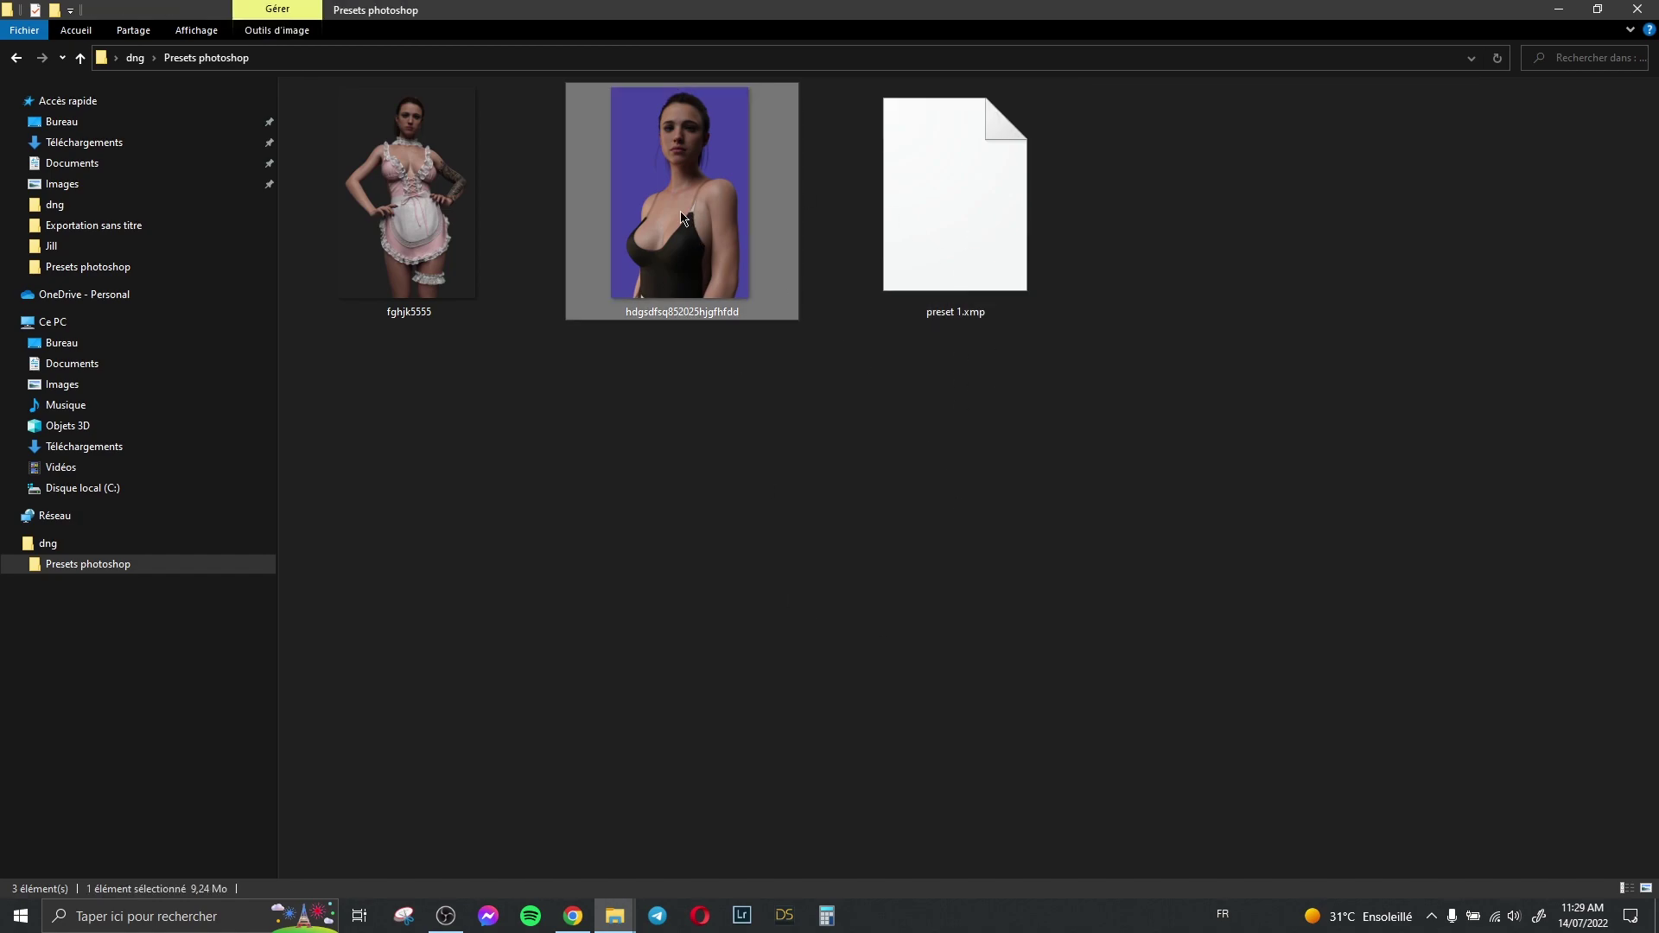
right_click(682, 218)
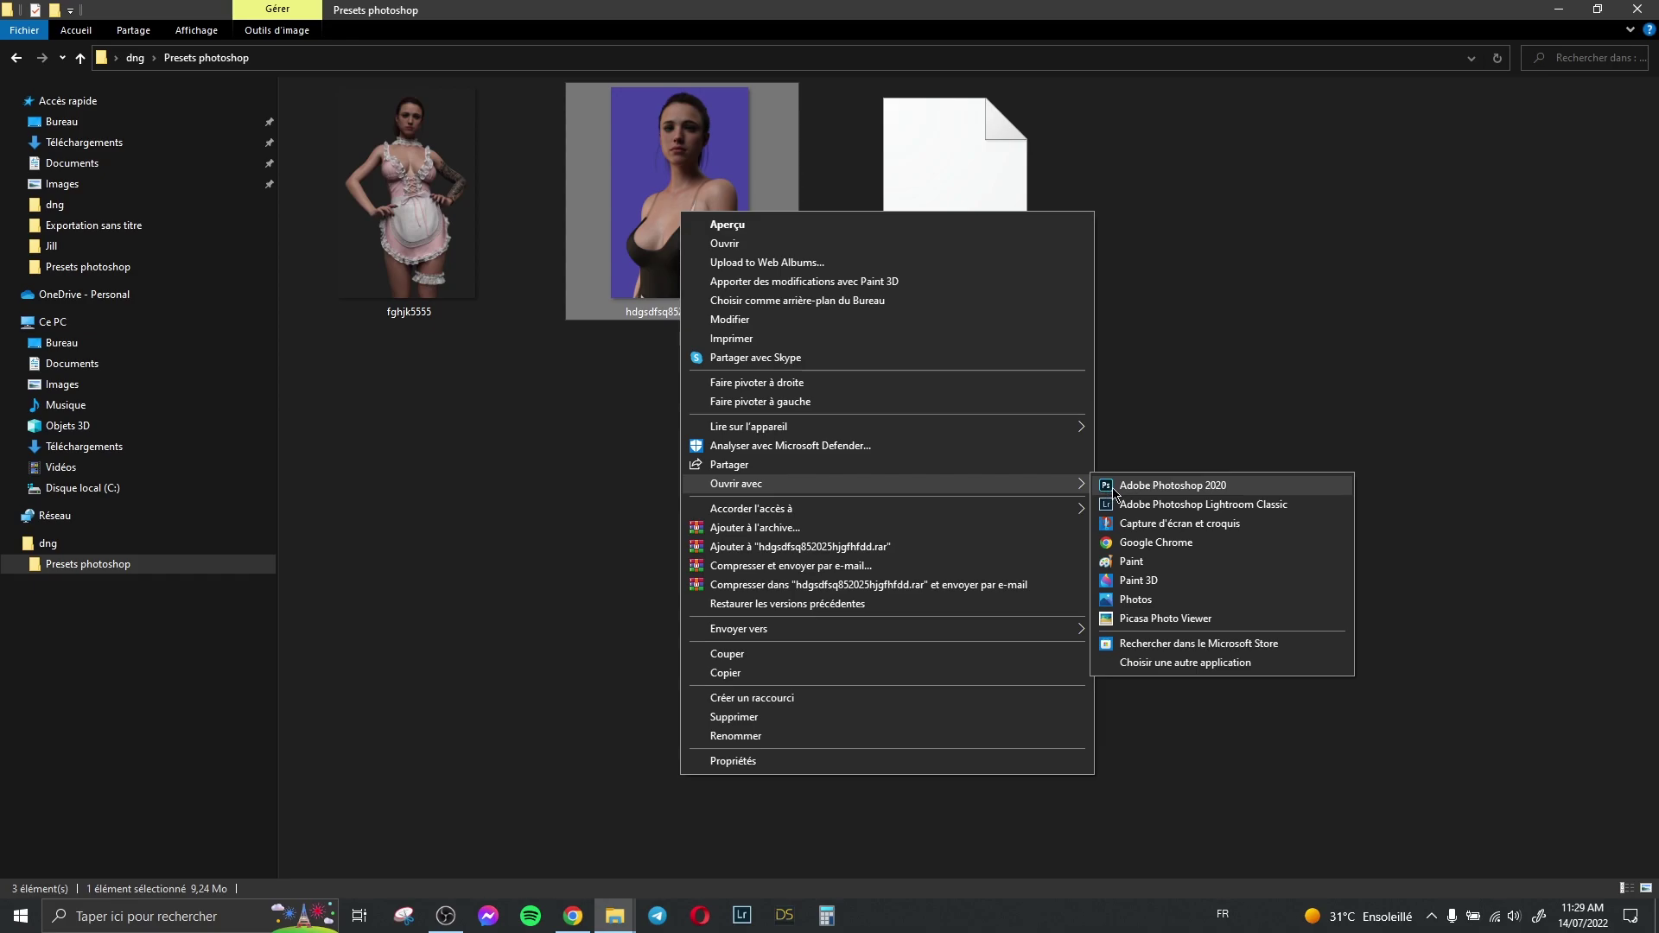
click(1115, 486)
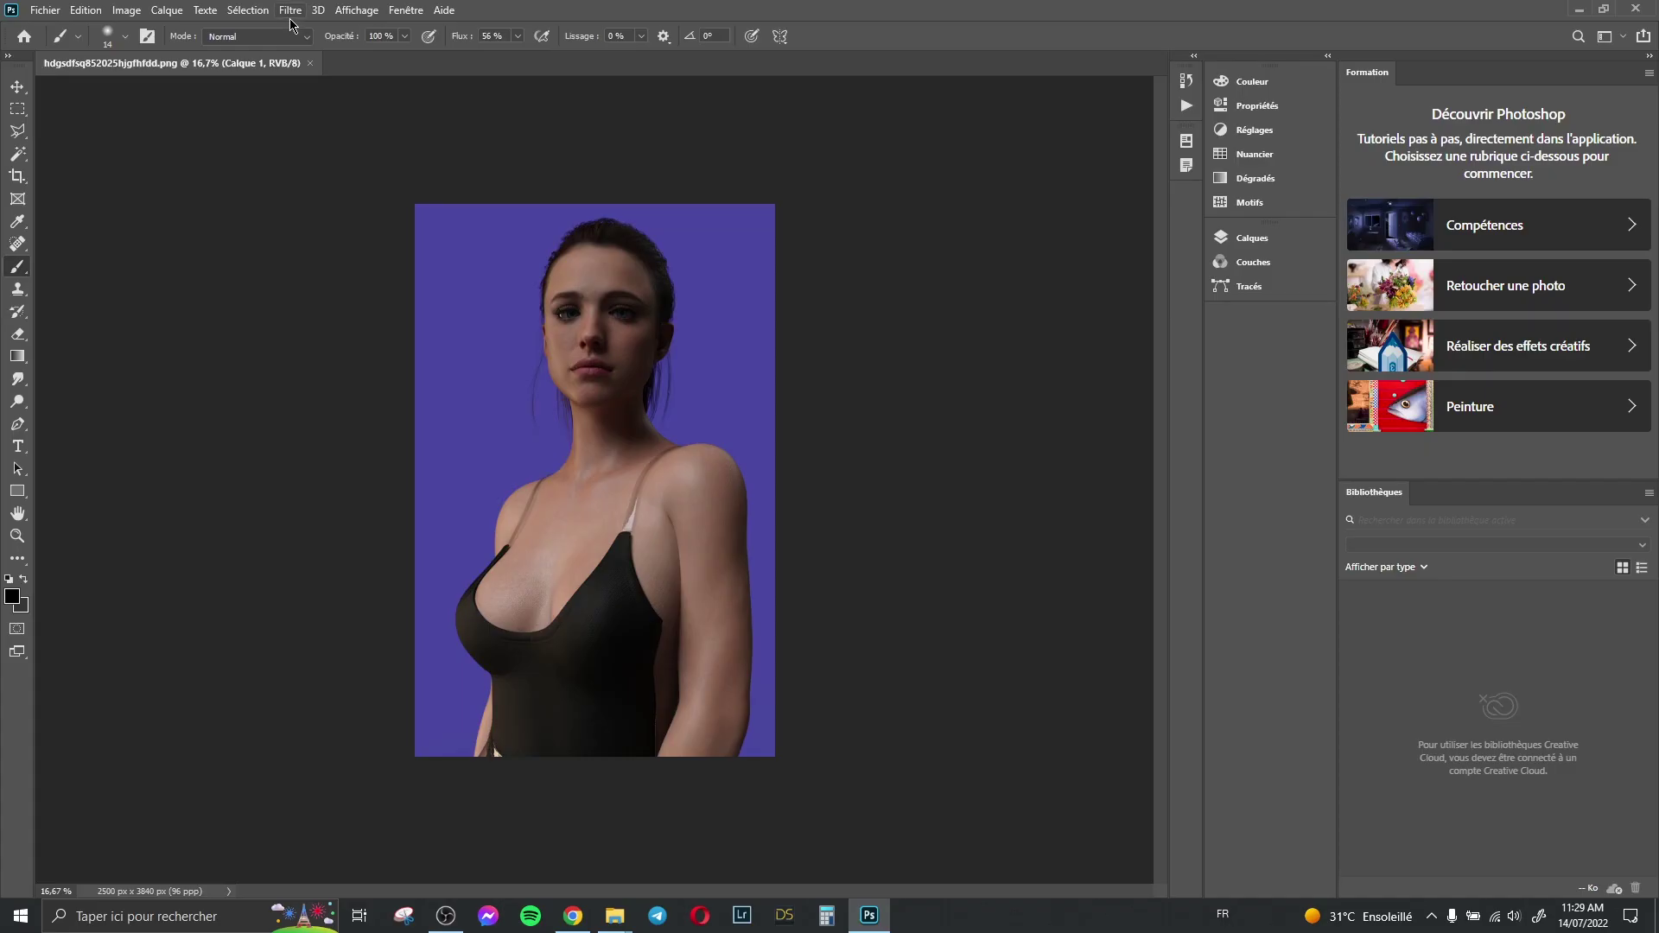
- Apply the Camera Raw filter to the portrait and pick preset 1.xmp to load
click(291, 17)
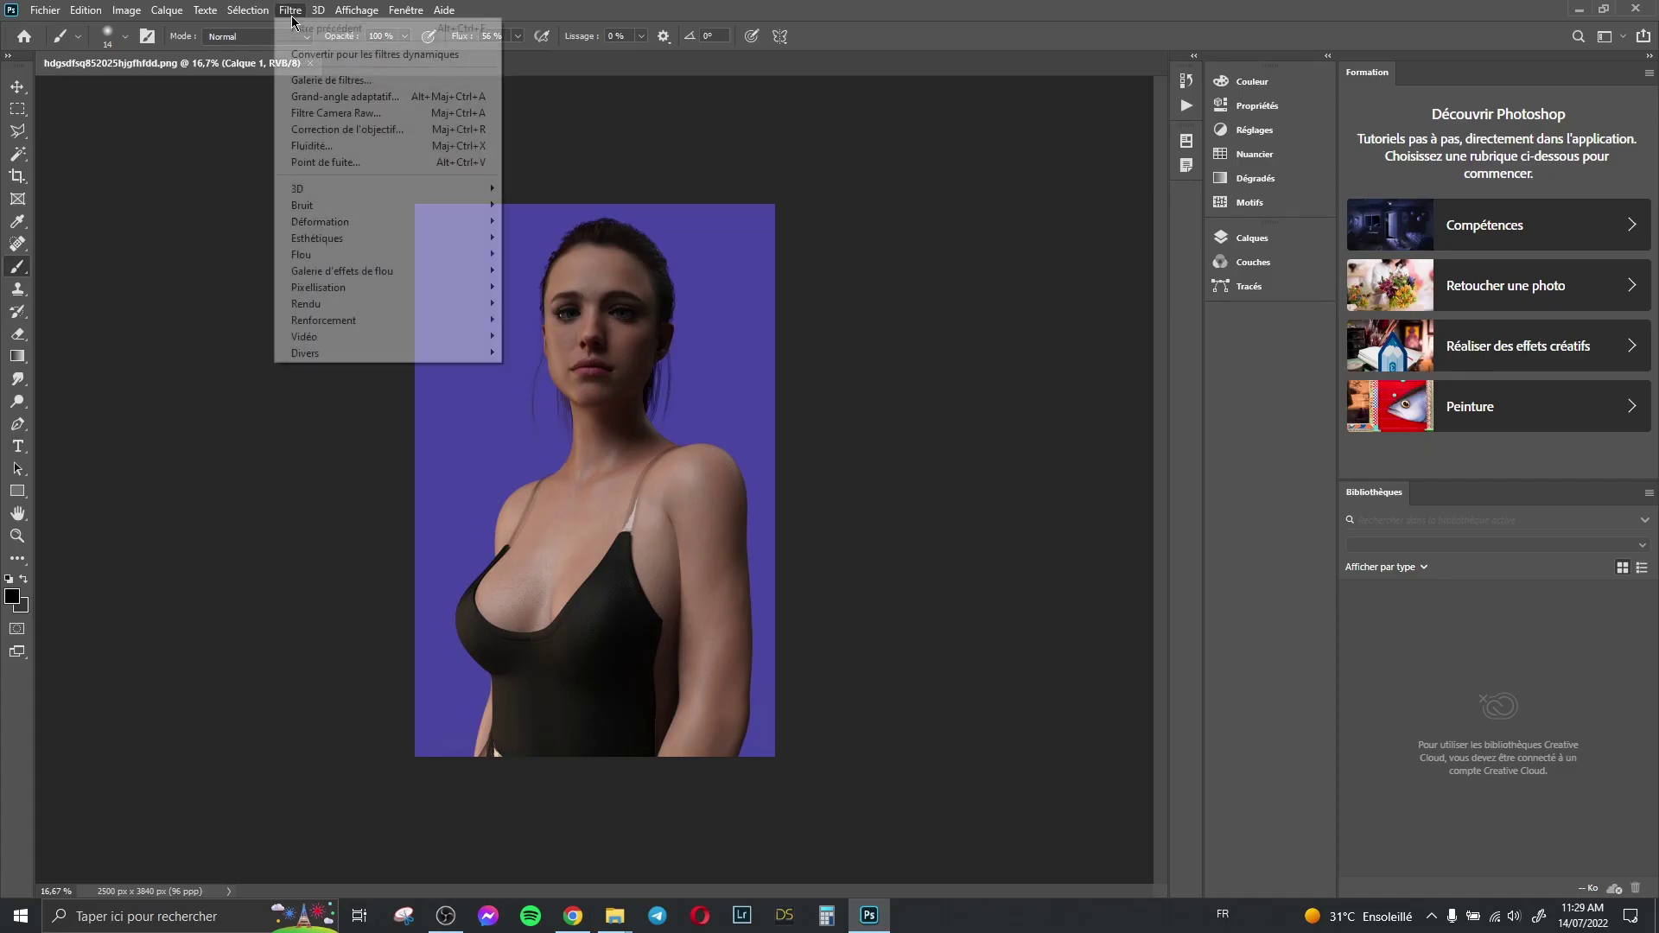
click(350, 116)
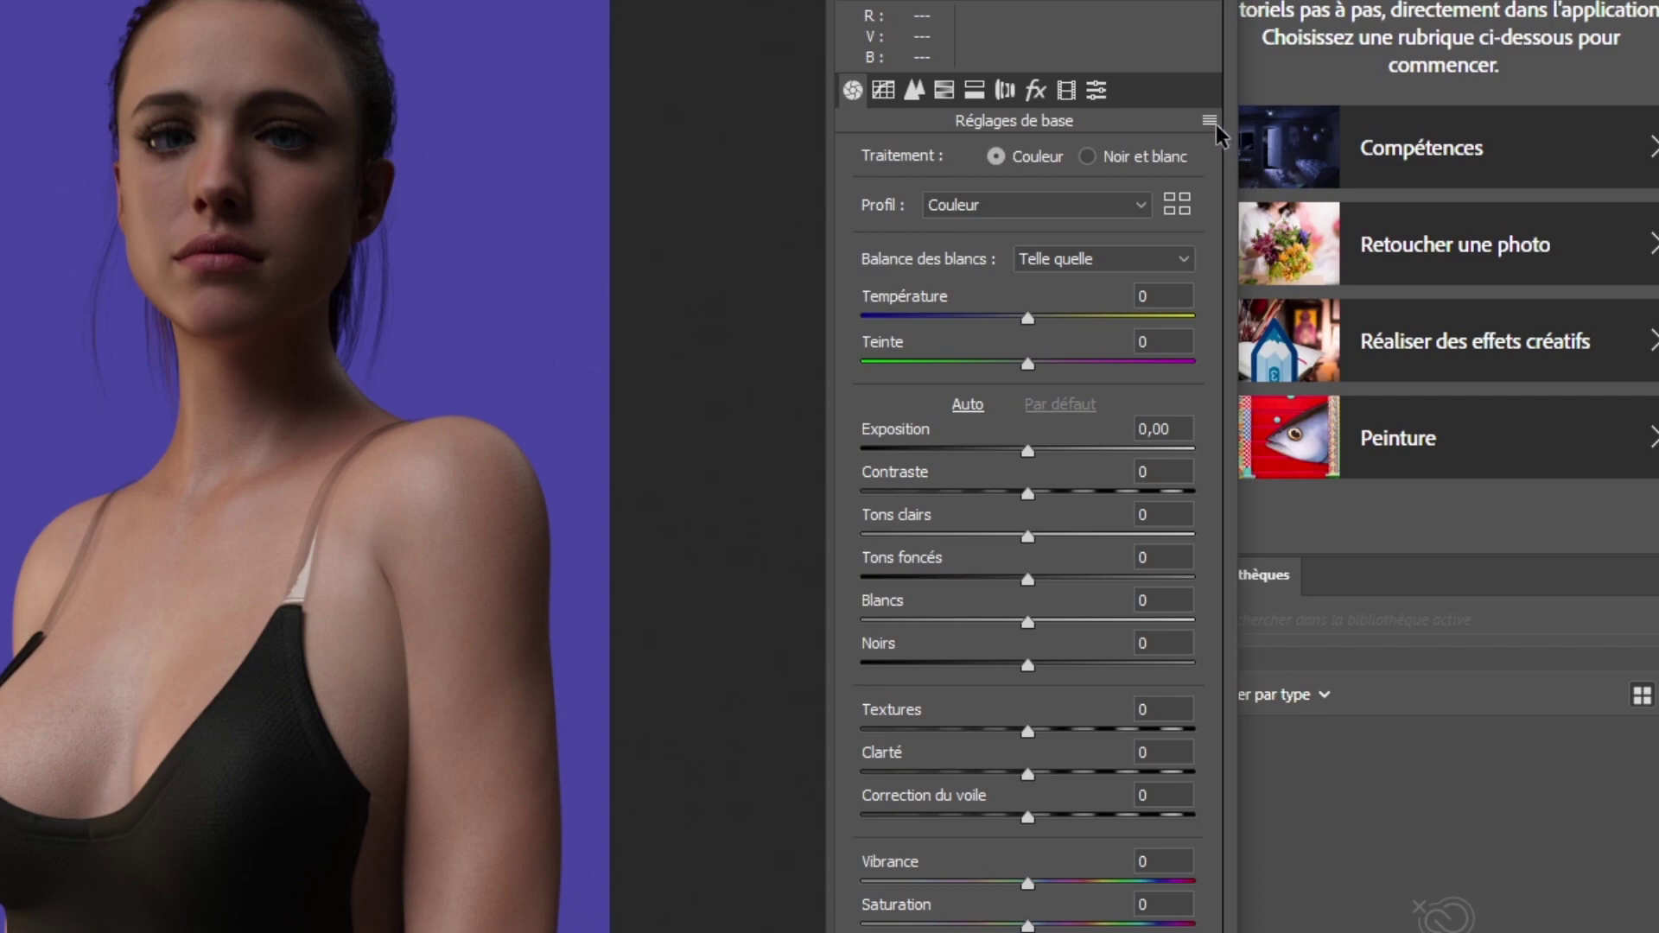
click(1353, 210)
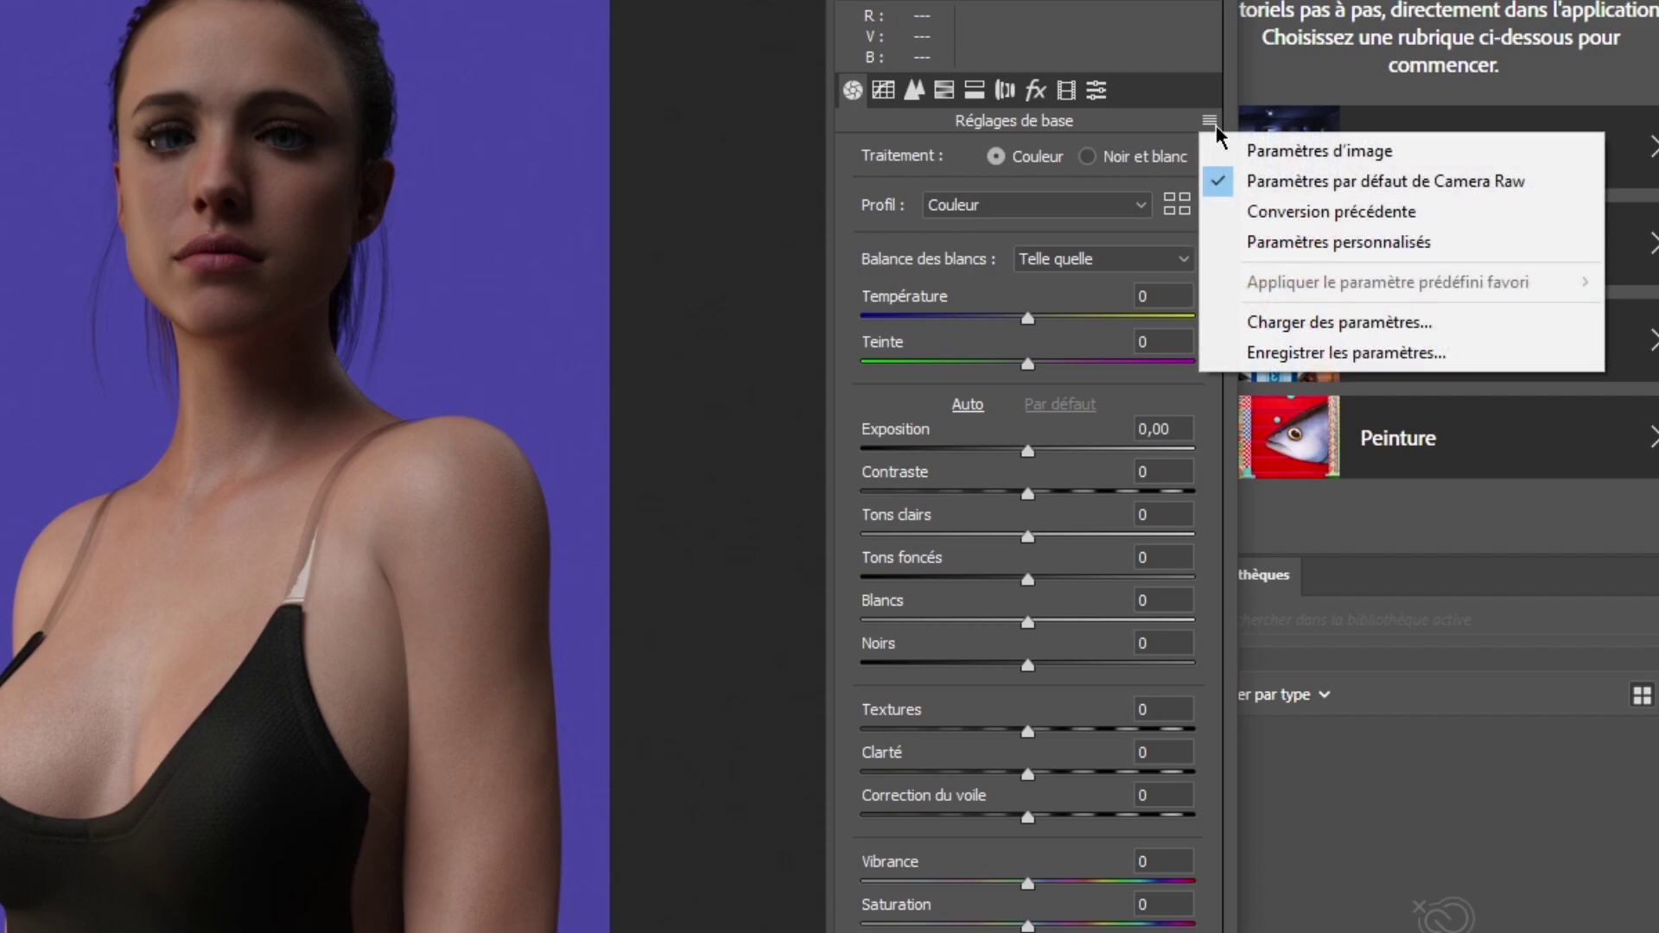
click(1270, 322)
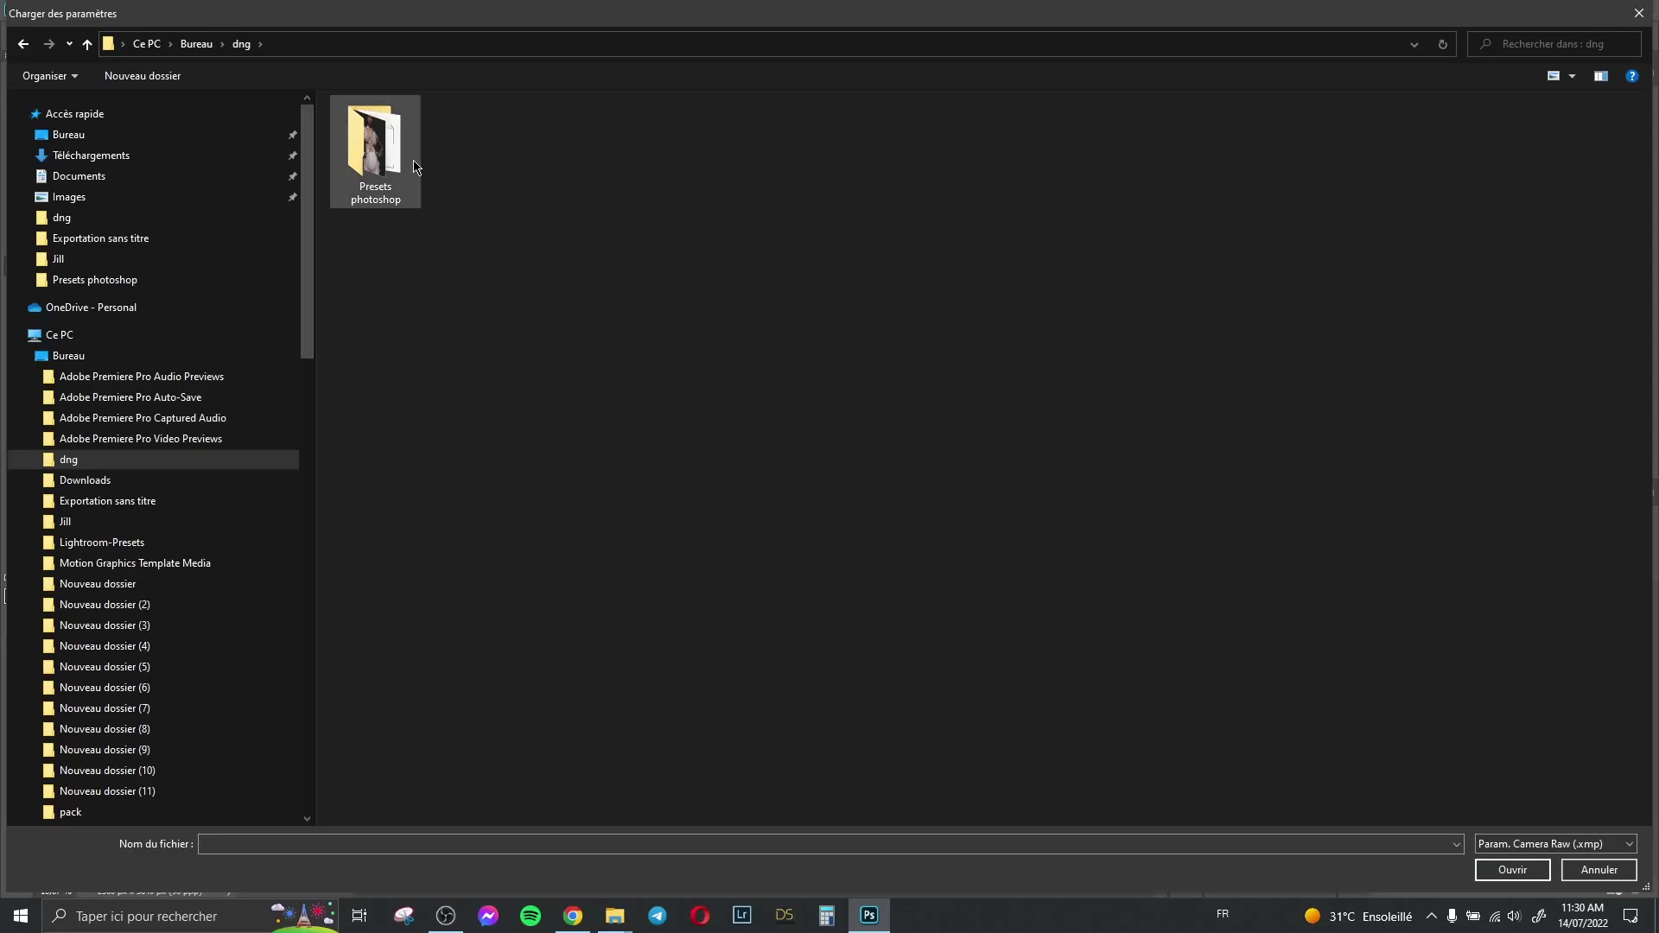
double_click(397, 152)
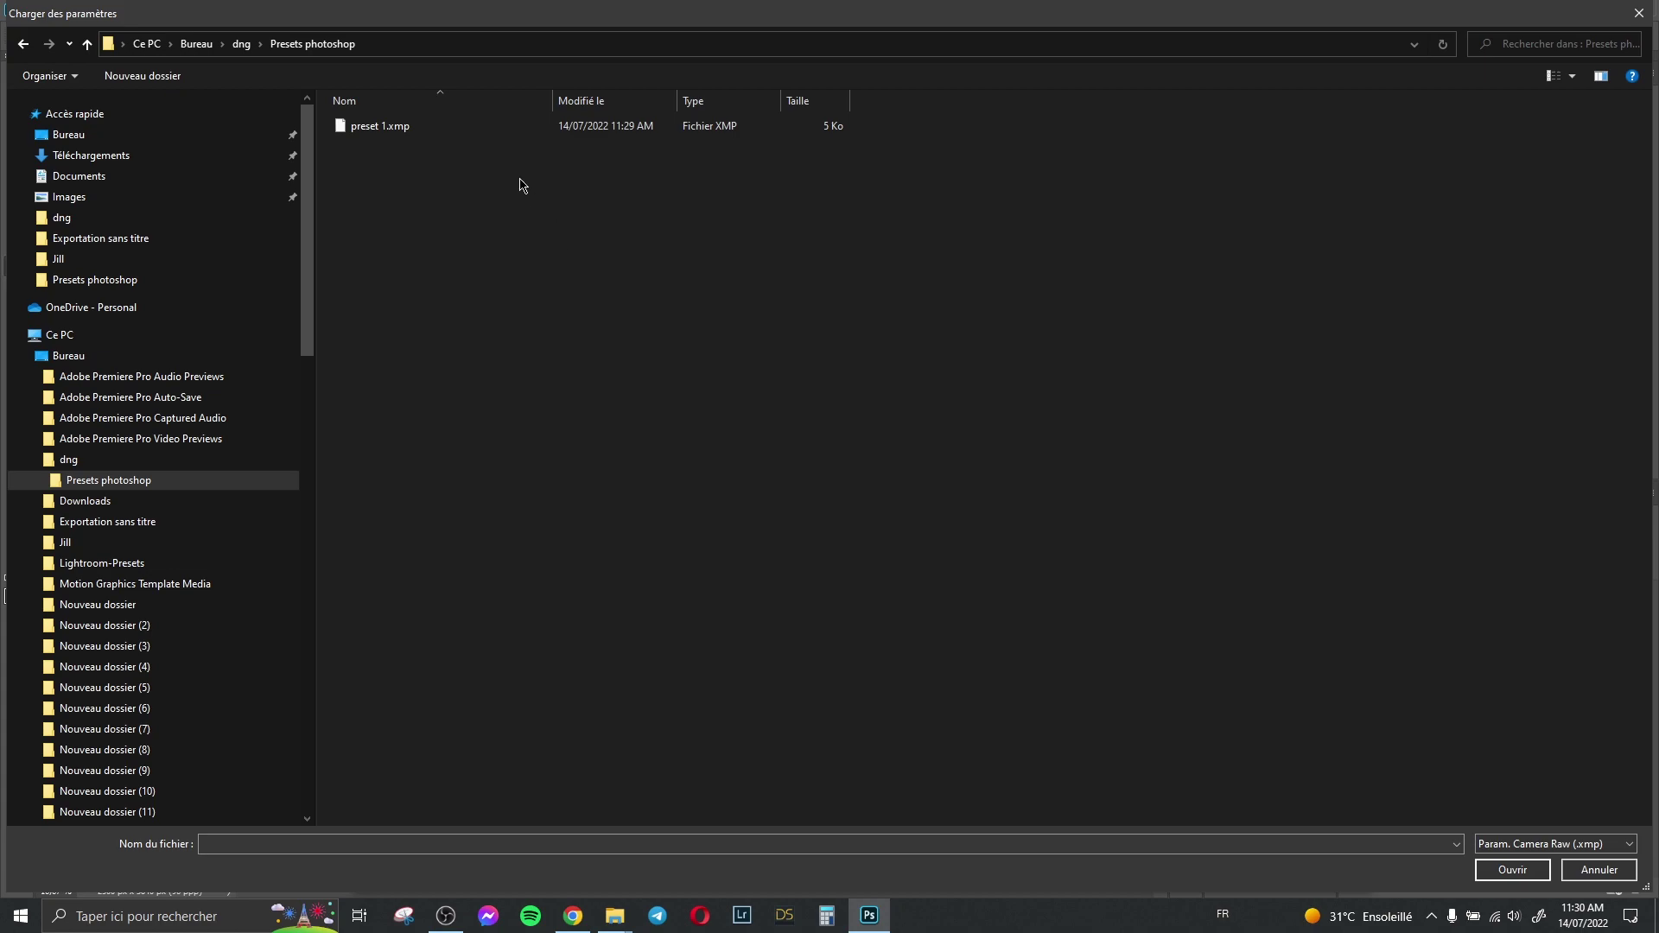
click(380, 128)
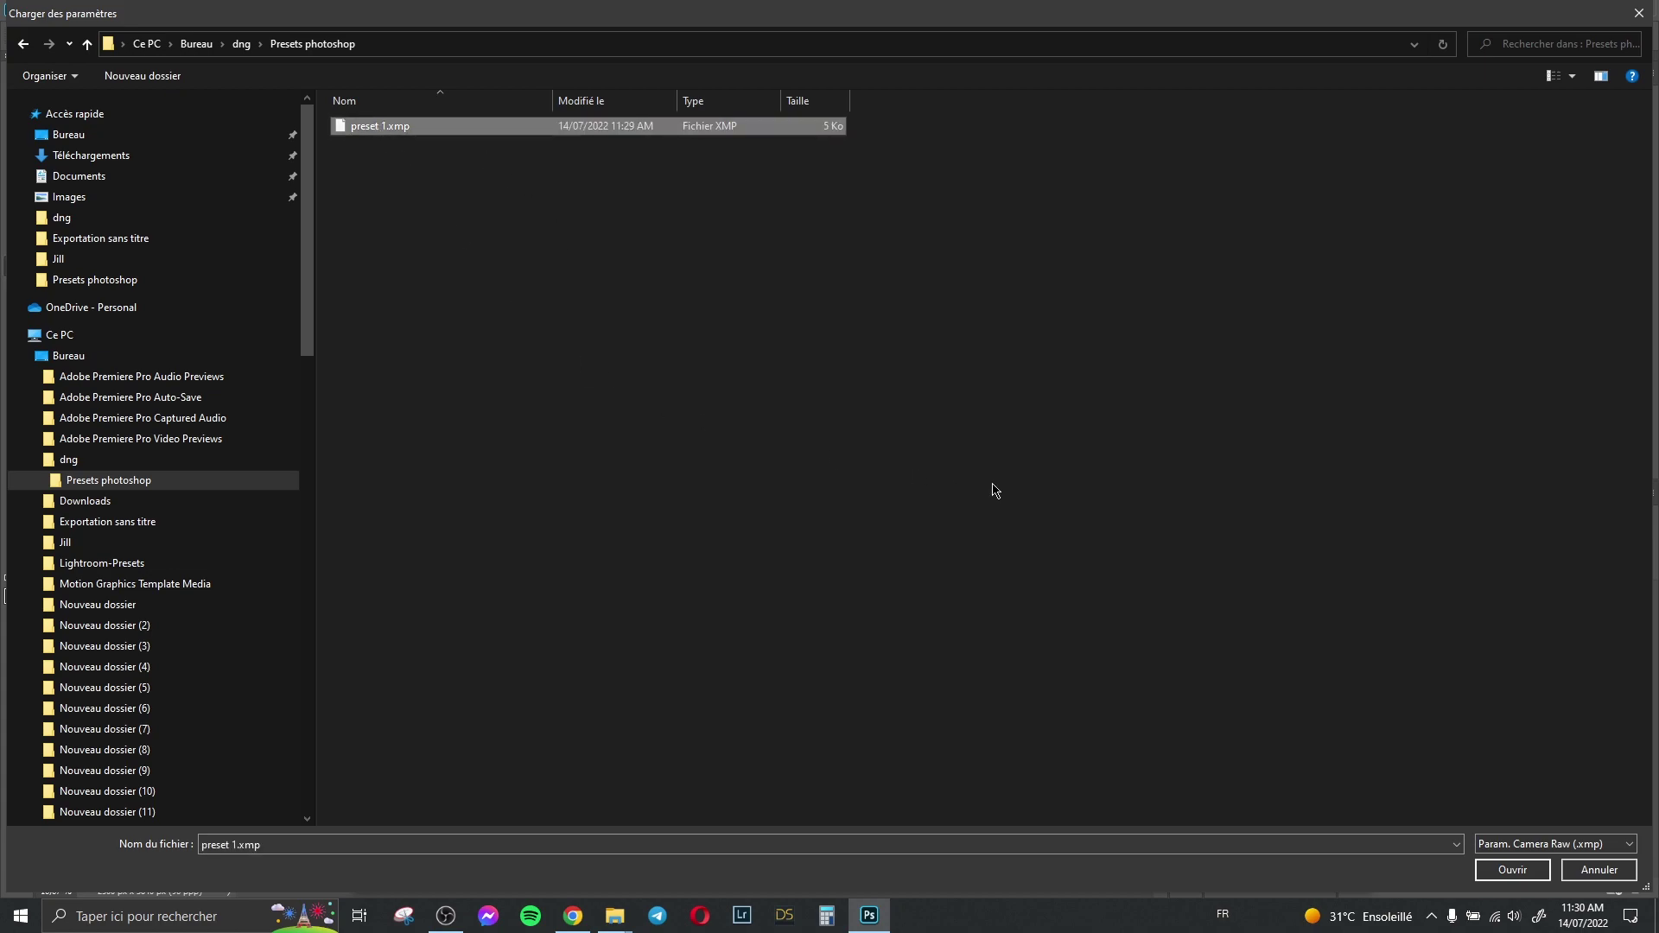
- Load preset 1.xmp, set exposure to about +1,85 and whites to -15, then apply
click(1513, 869)
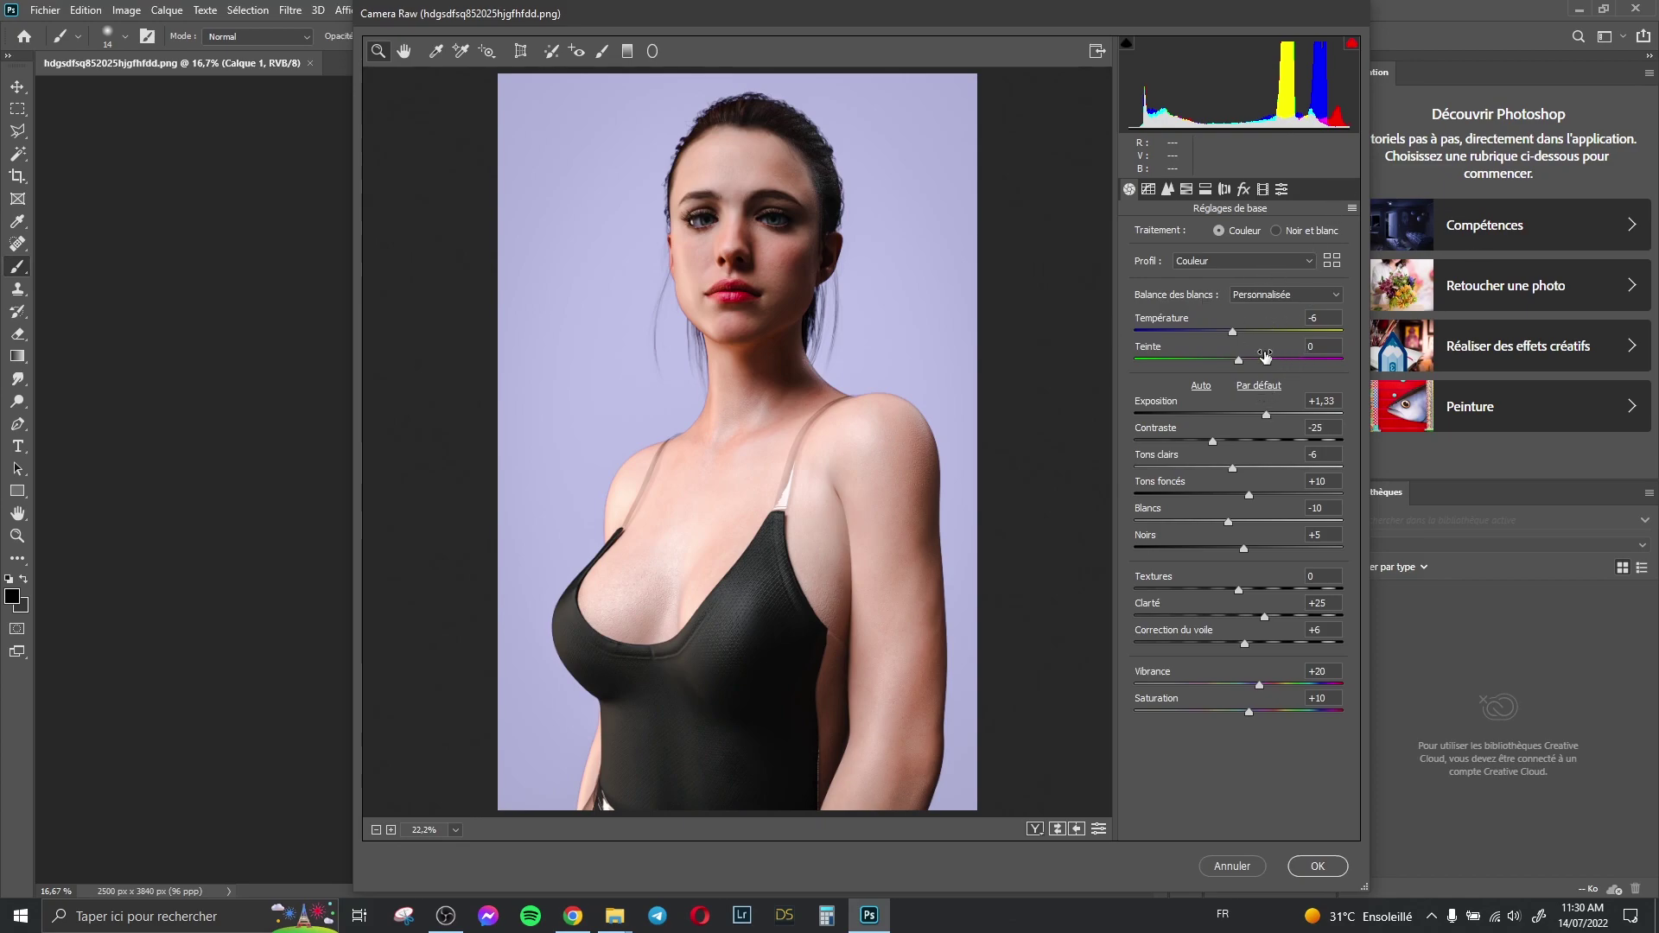
click(1264, 415)
drag(1263, 416, 1212, 441)
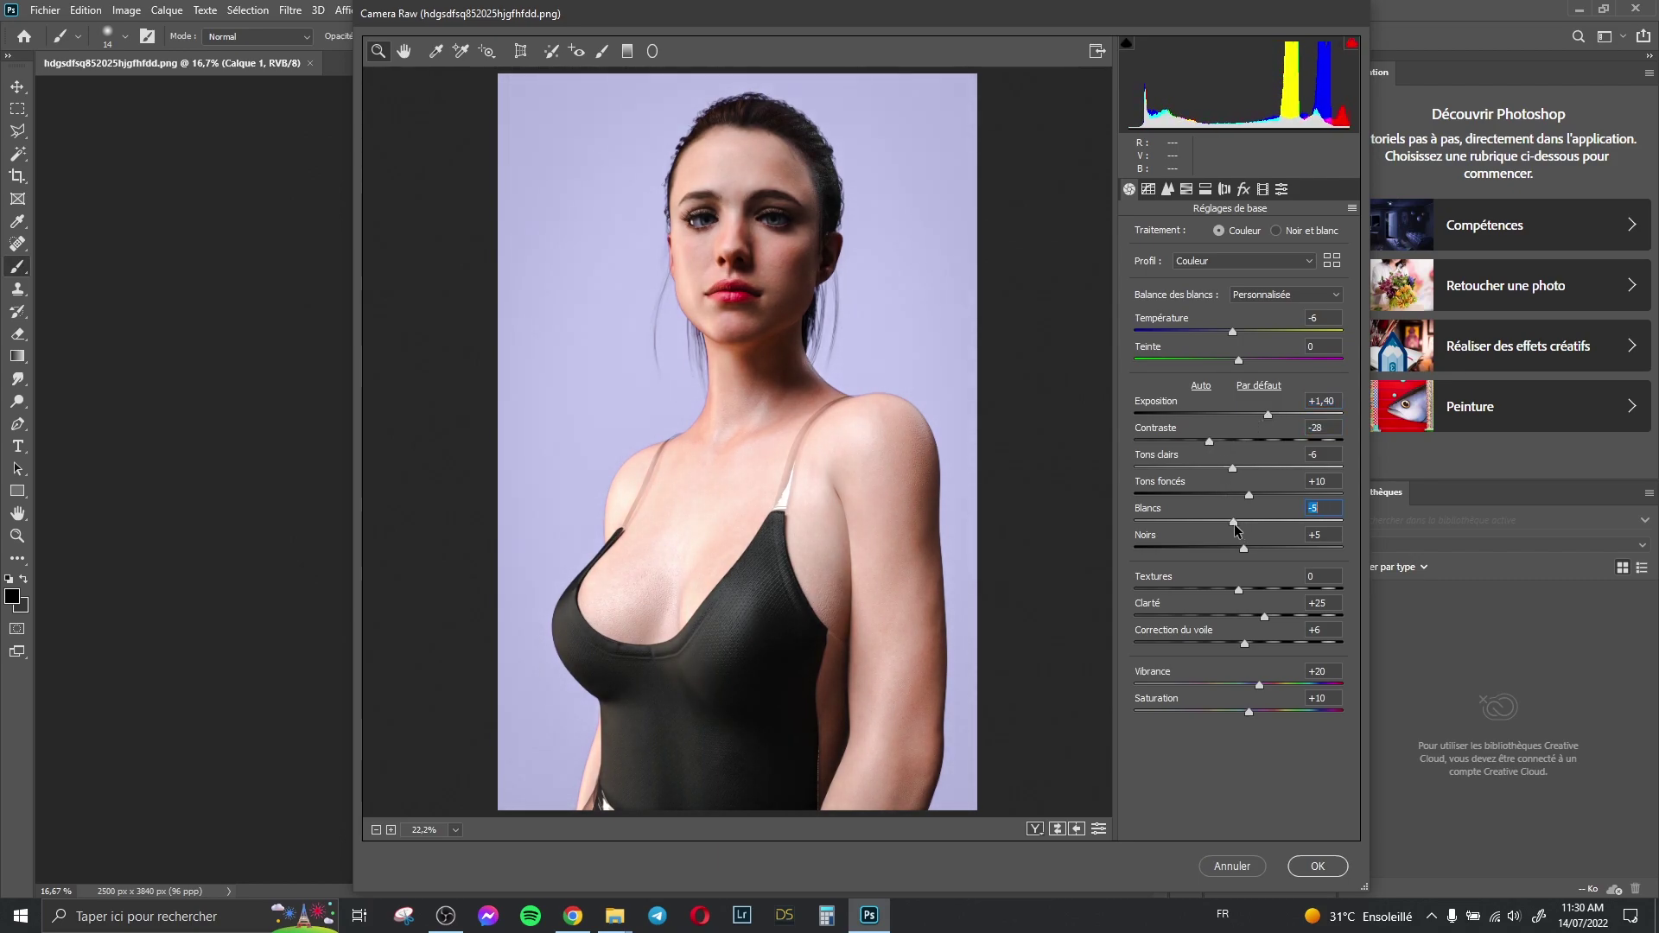
drag(1228, 522, 1224, 524)
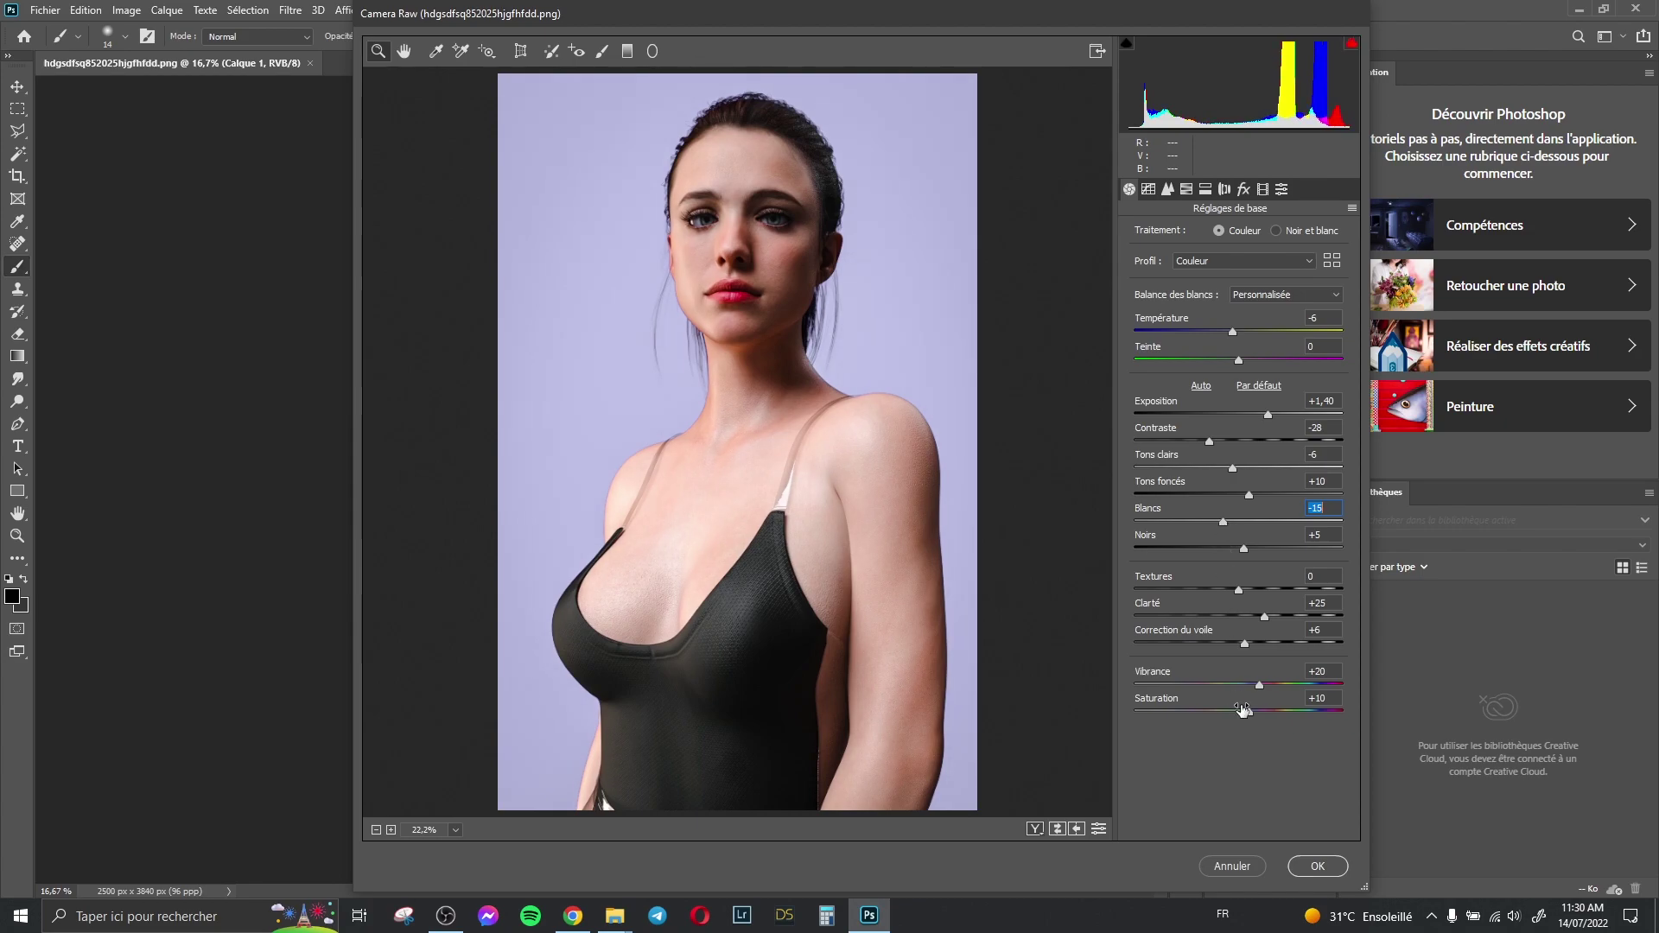
mouse_move(1239, 591)
mouse_down()
mouse_move(1261, 615)
mouse_move(1249, 618)
mouse_up()
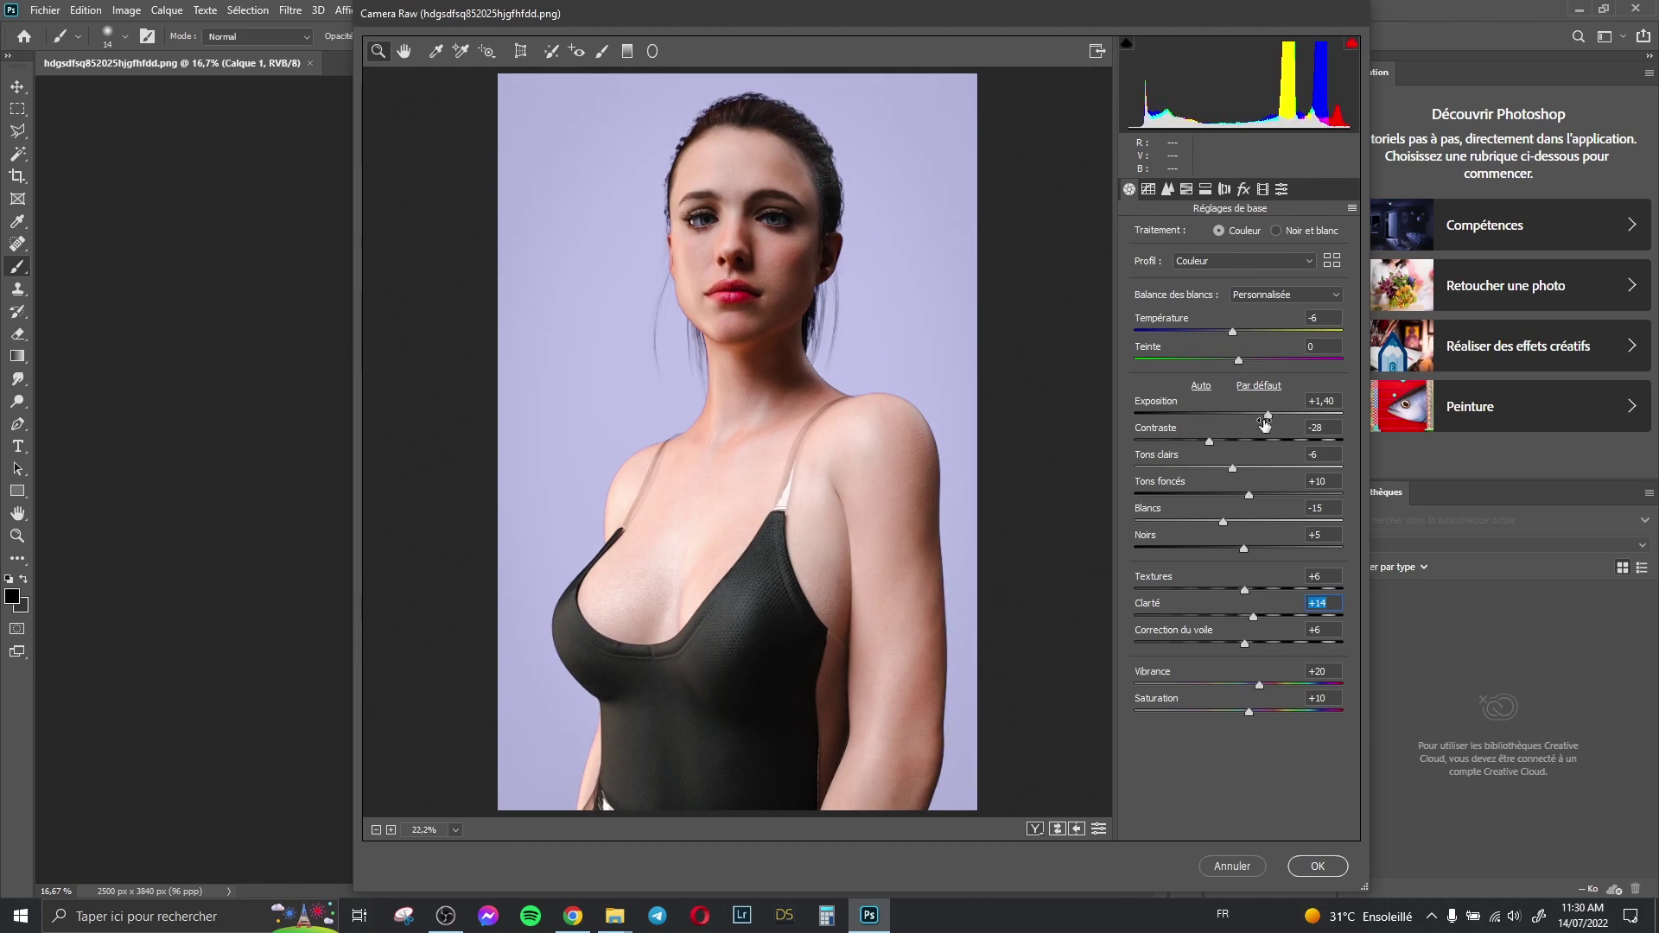
drag(1268, 416, 1267, 417)
key(Return)
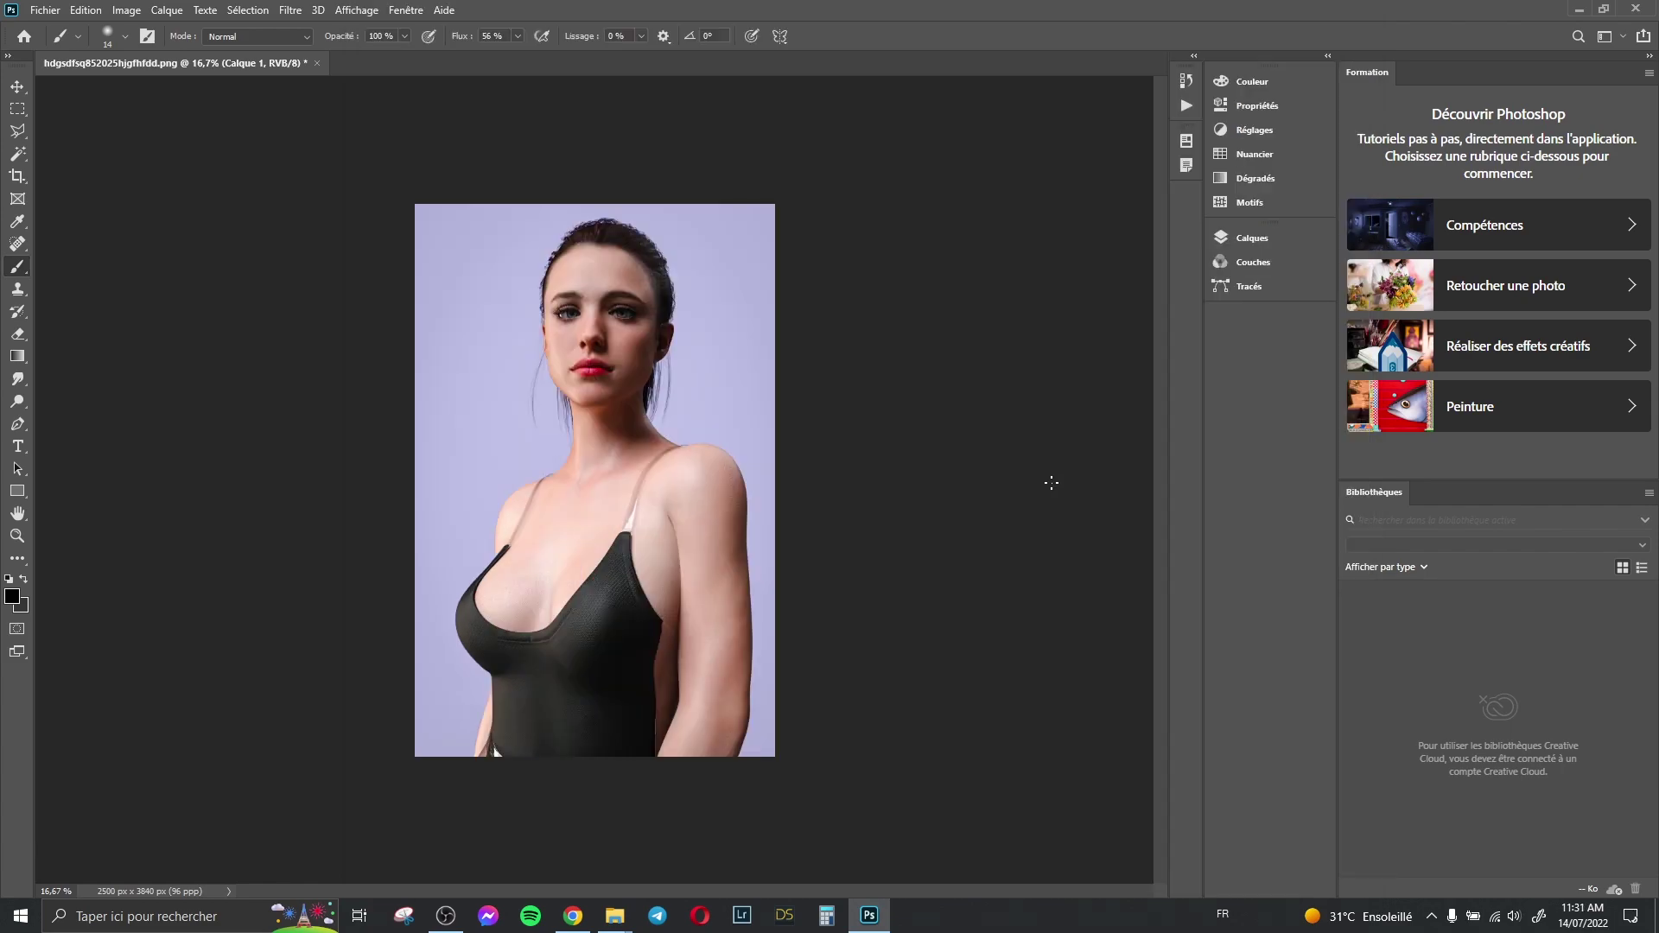
- Close Photoshop and open render 19 from the dng folder in Lightroom Classic
click(1641, 11)
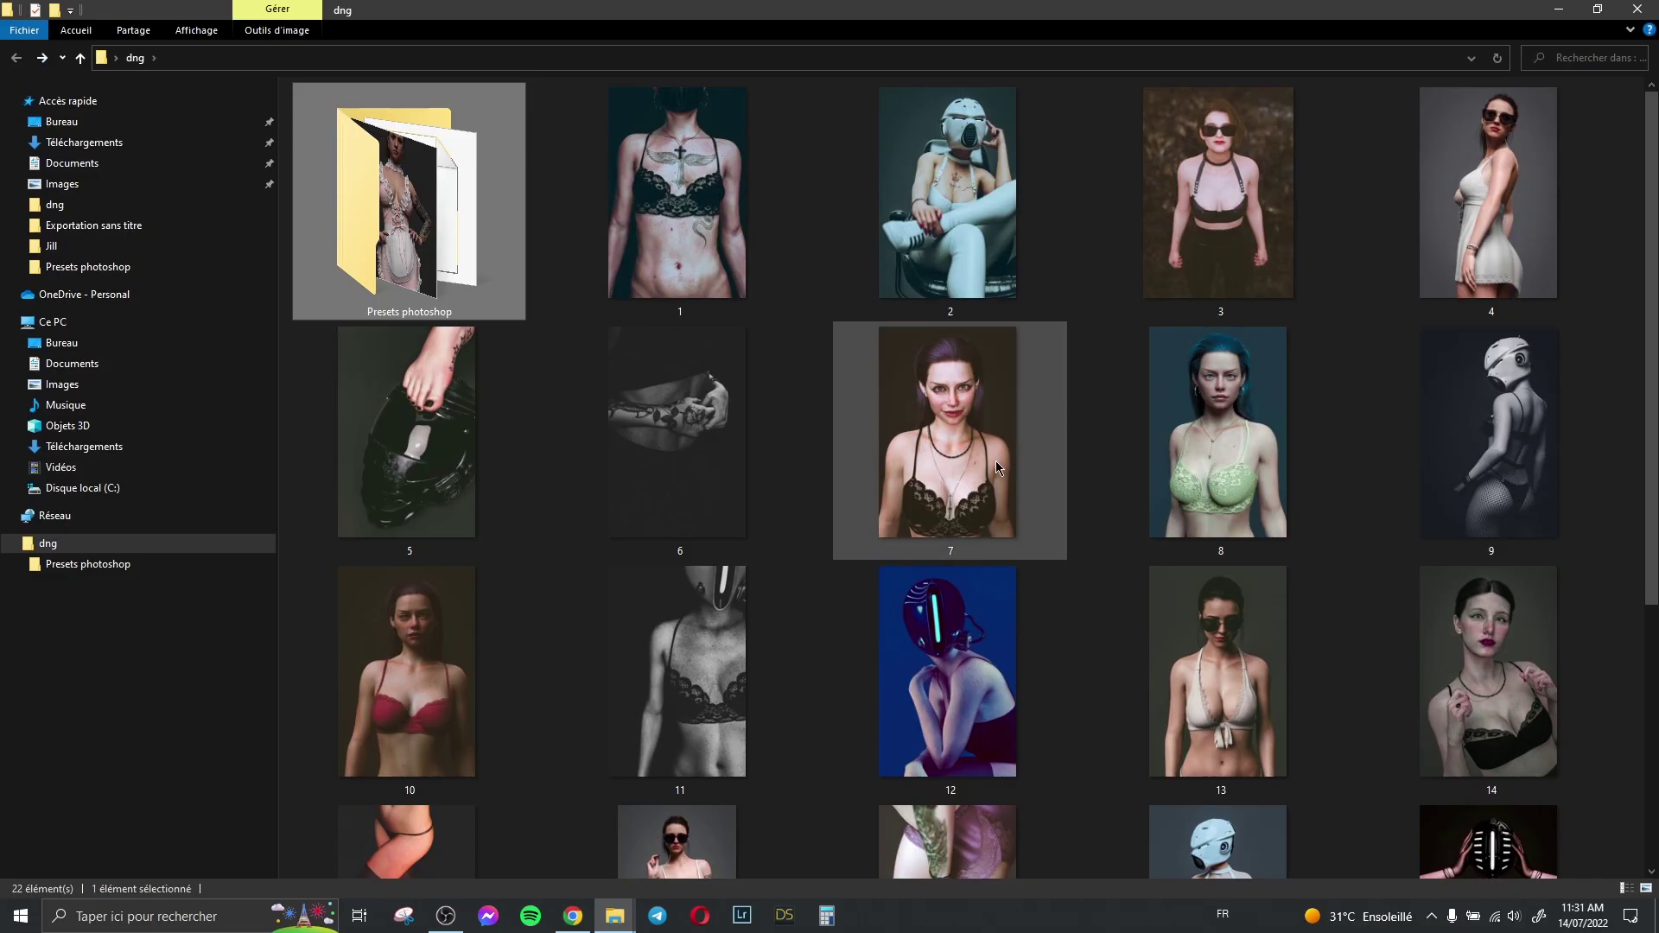
scroll(911, 469, down, 4)
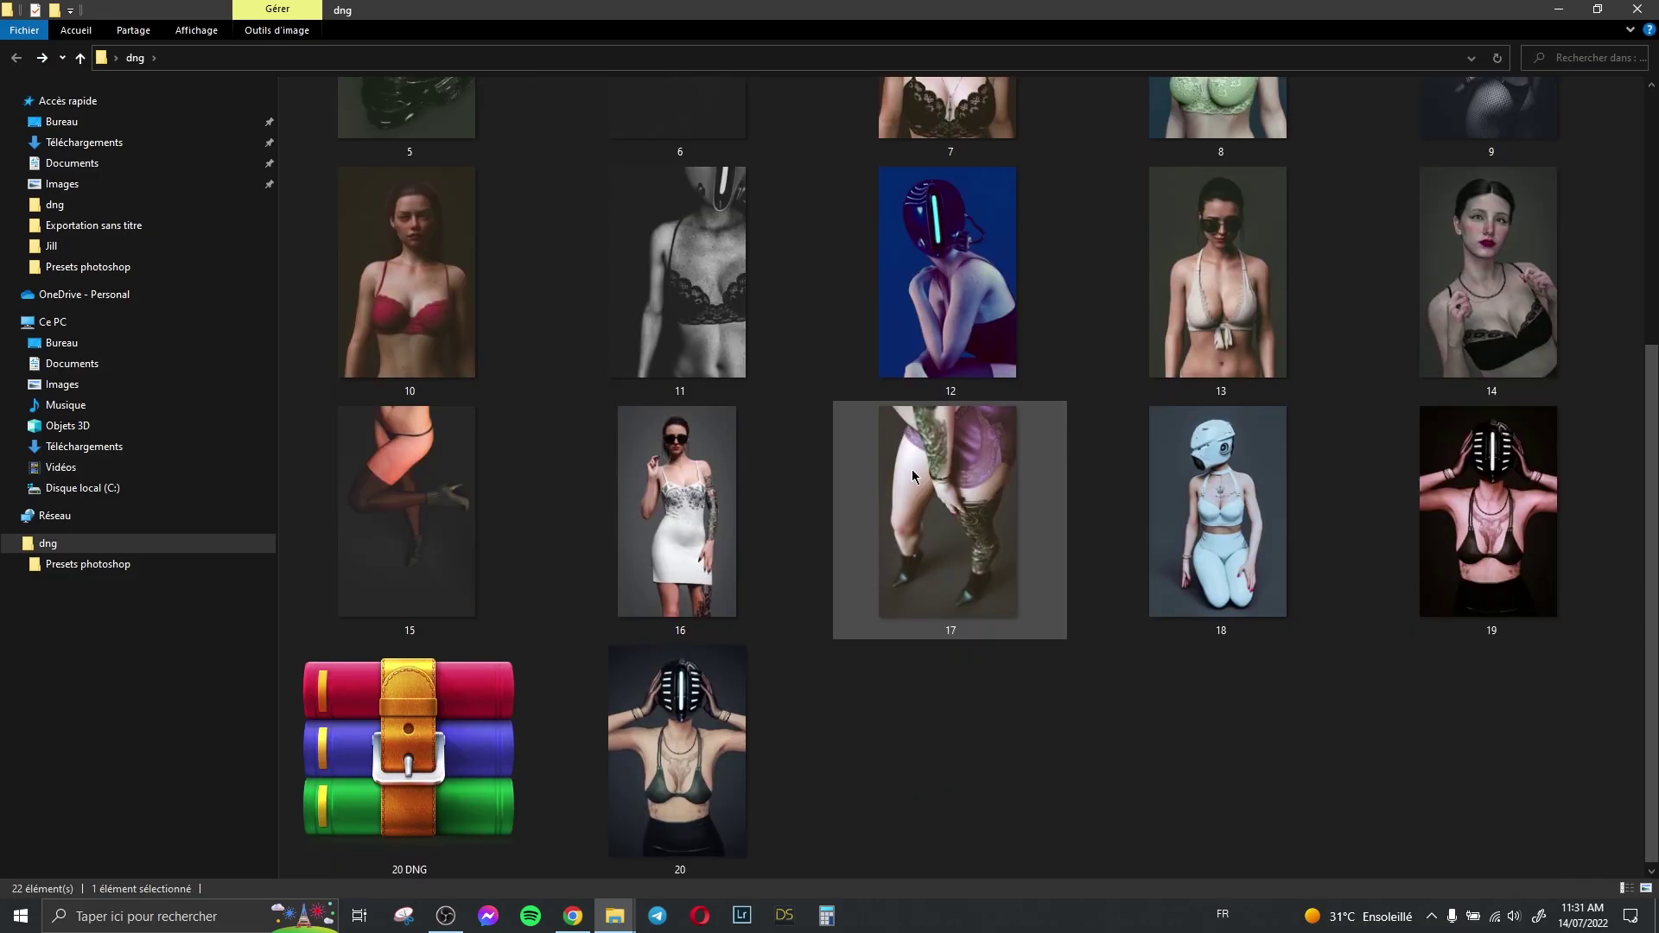
scroll(923, 541, up, 4)
key(6)
scroll(877, 415, down, 4)
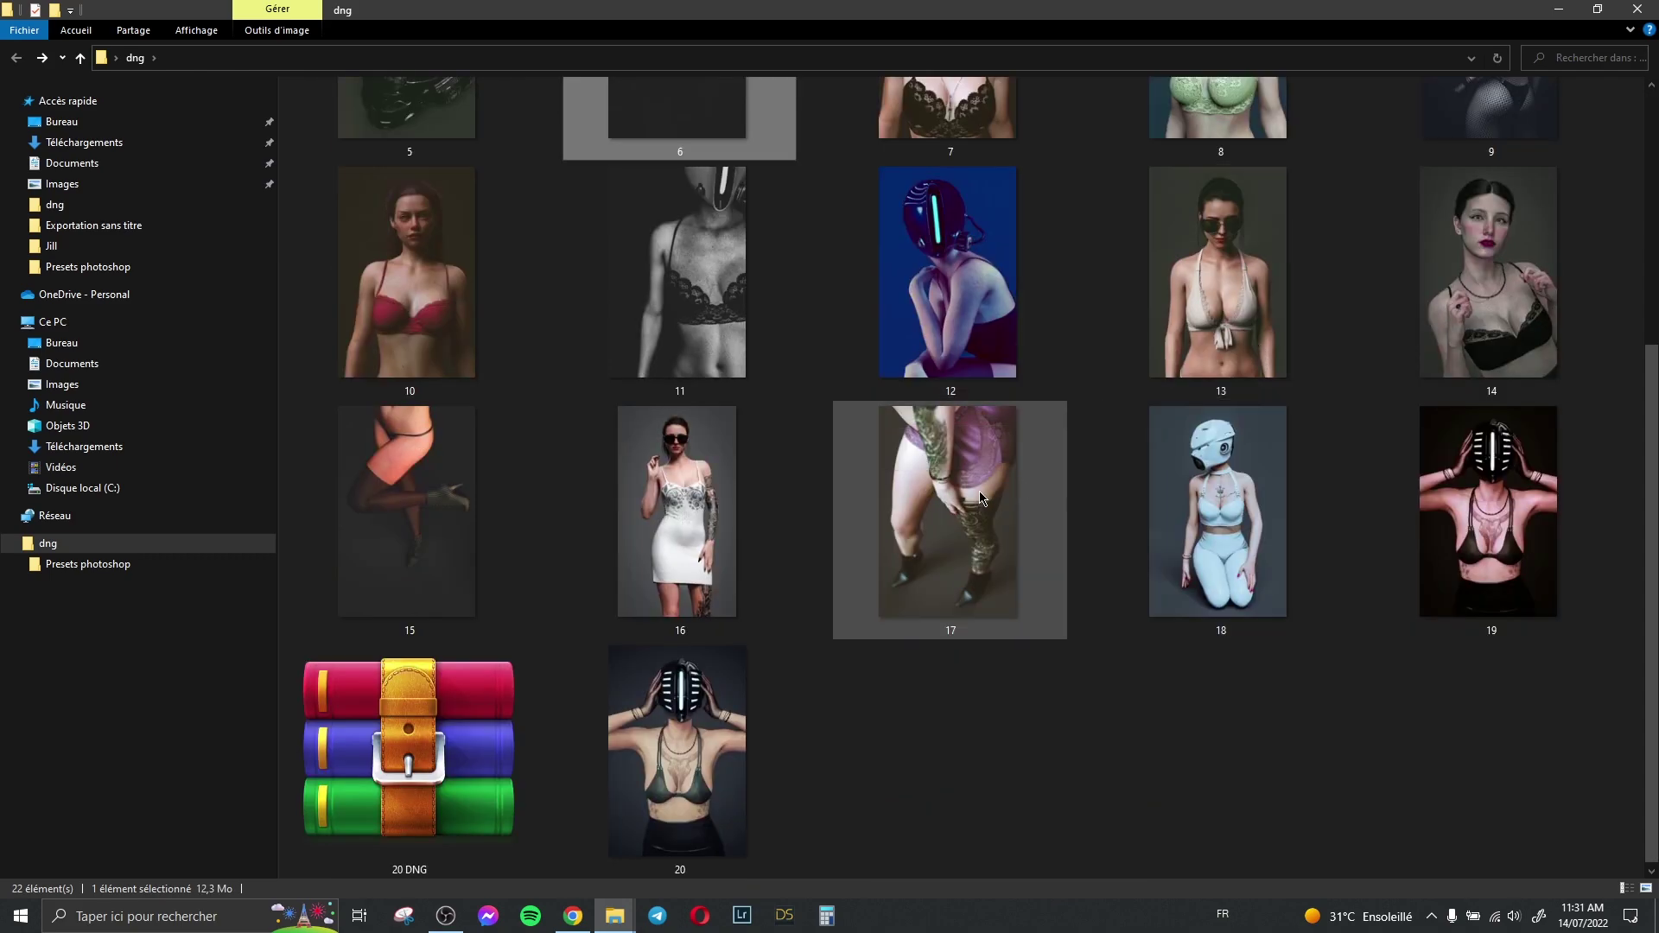
click(1462, 521)
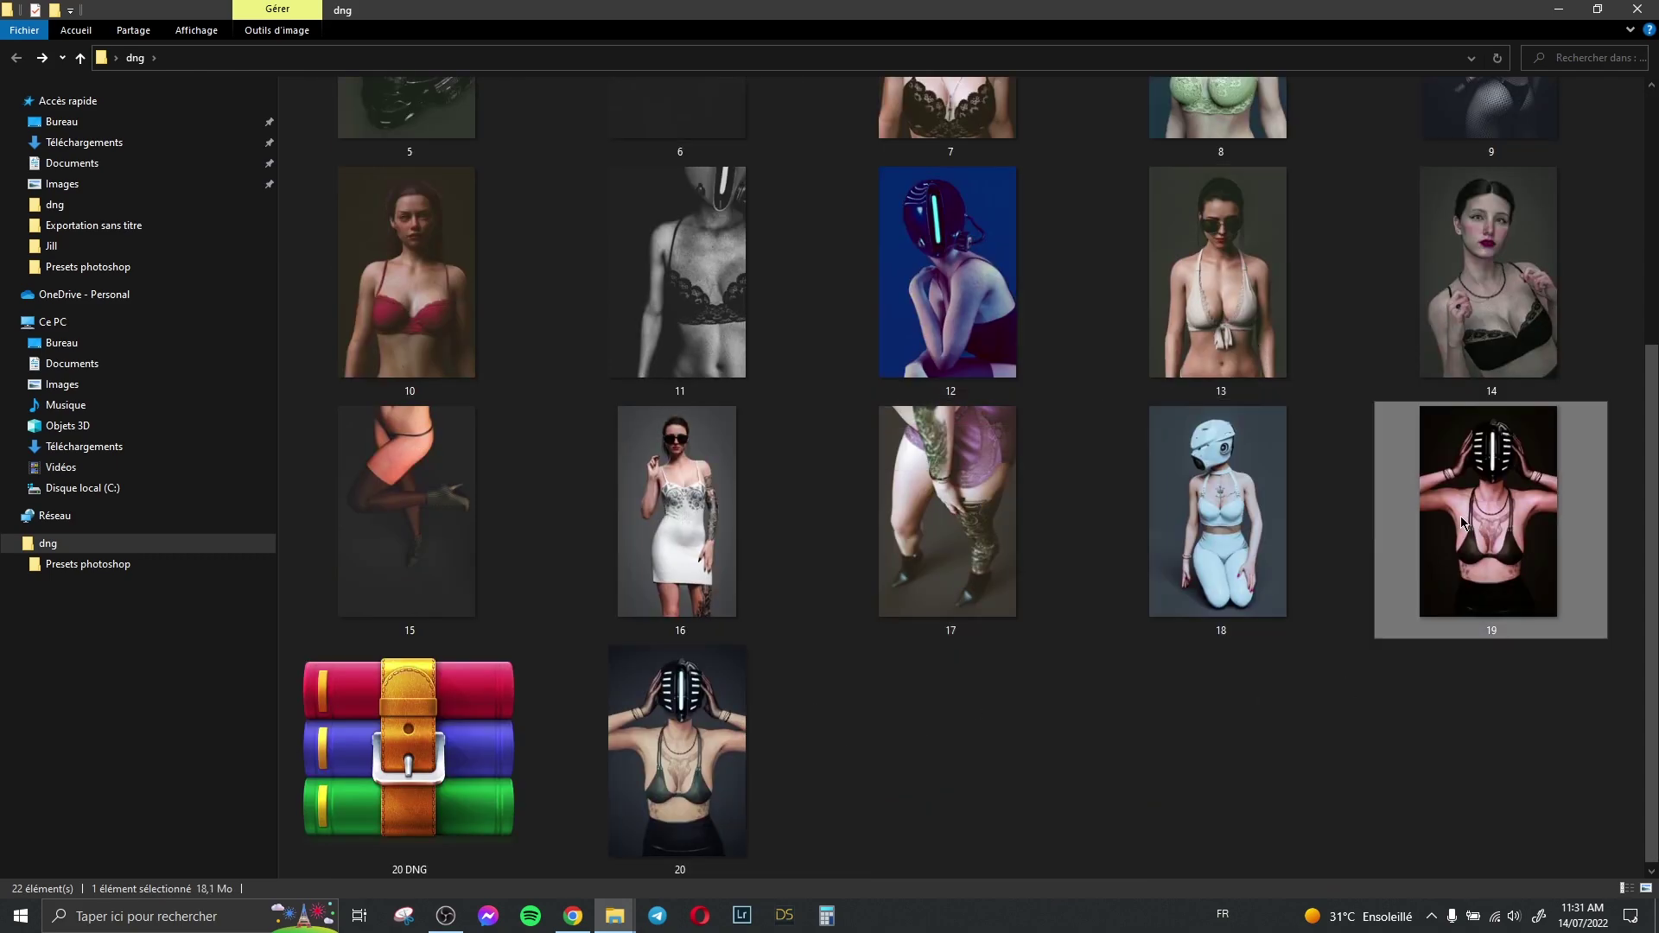
right_click(1462, 521)
mouse_move(1417, 225)
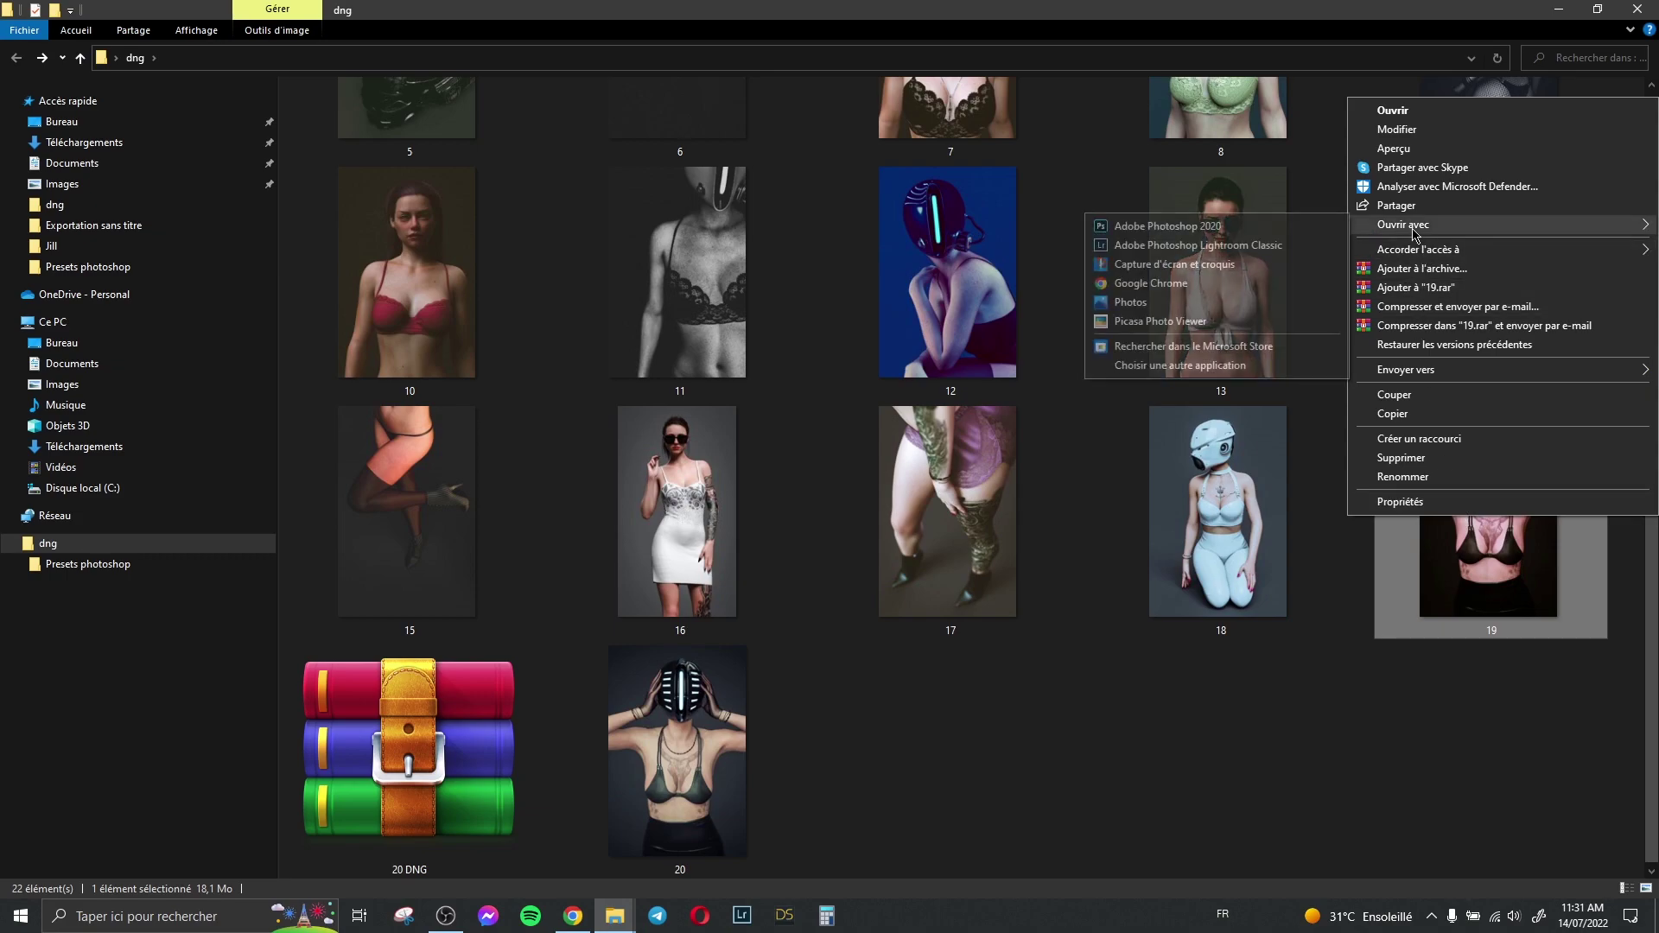
click(1239, 250)
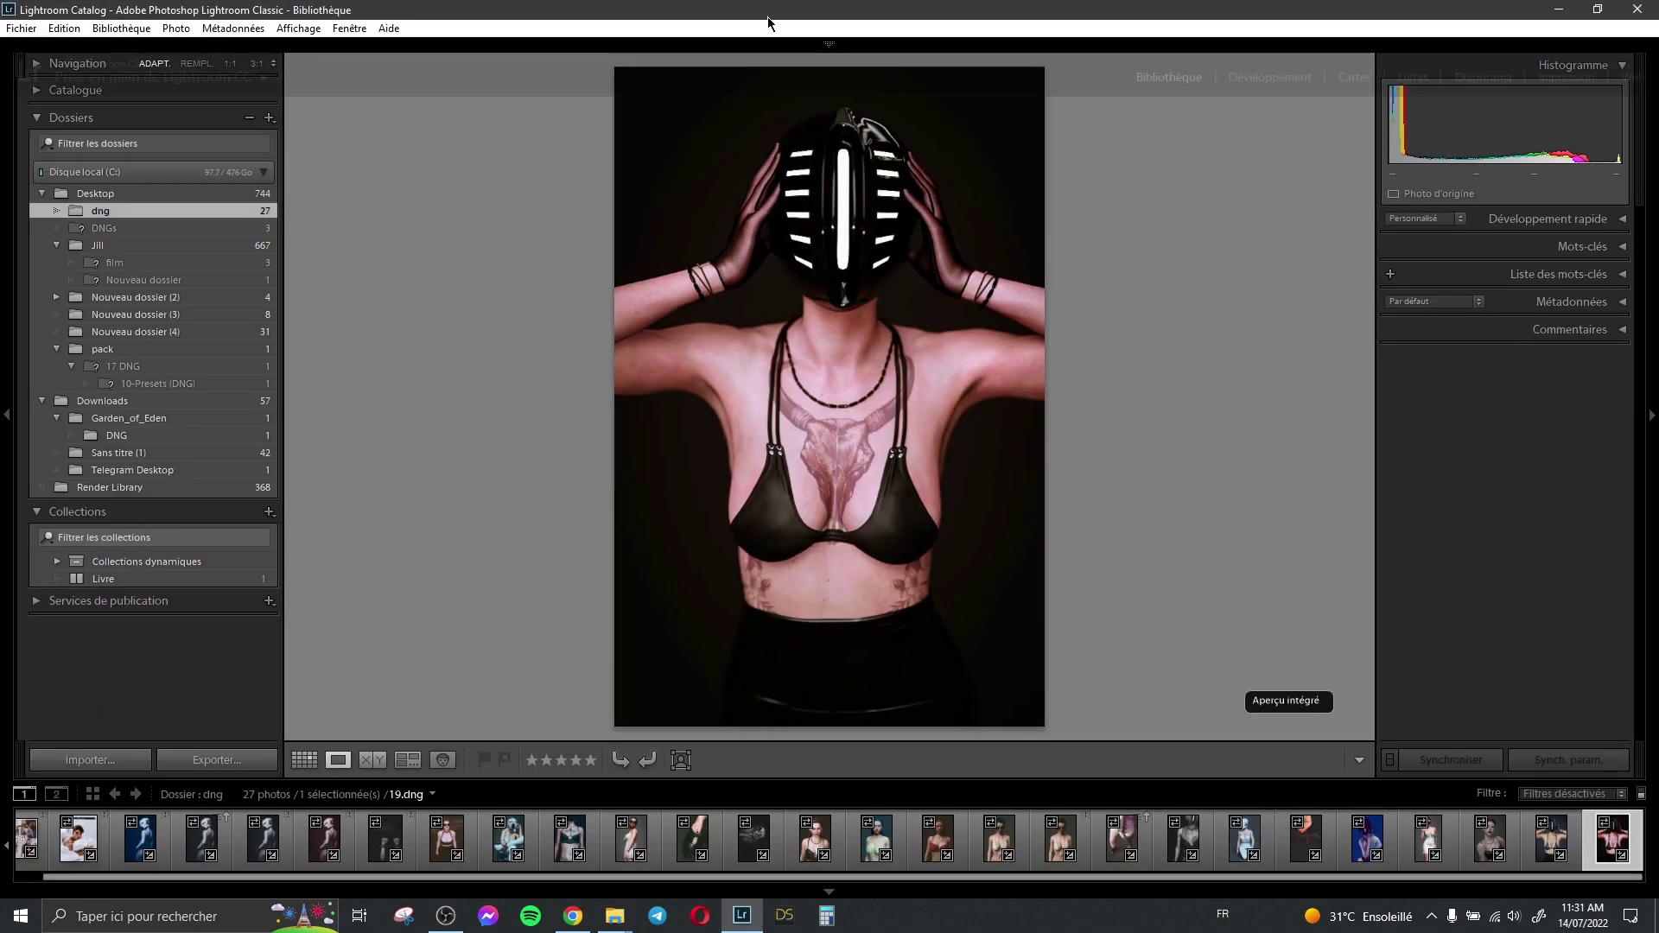
- Switch 19.dng to the Développement module and copy its checked develop settings
click(829, 43)
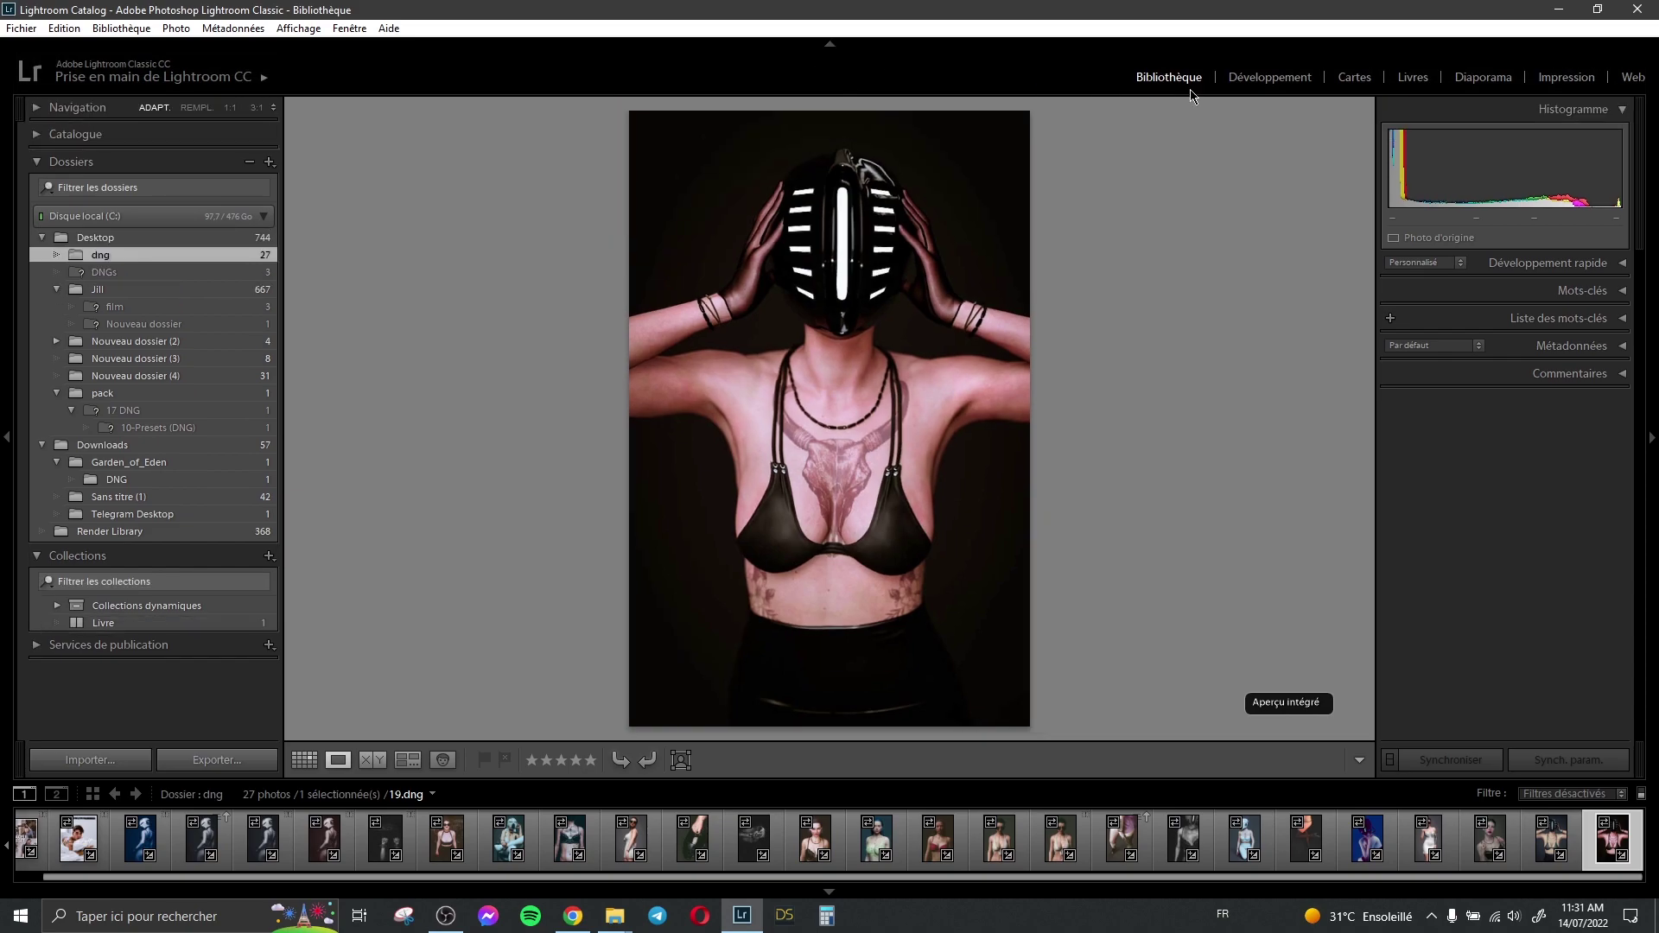
click(1251, 87)
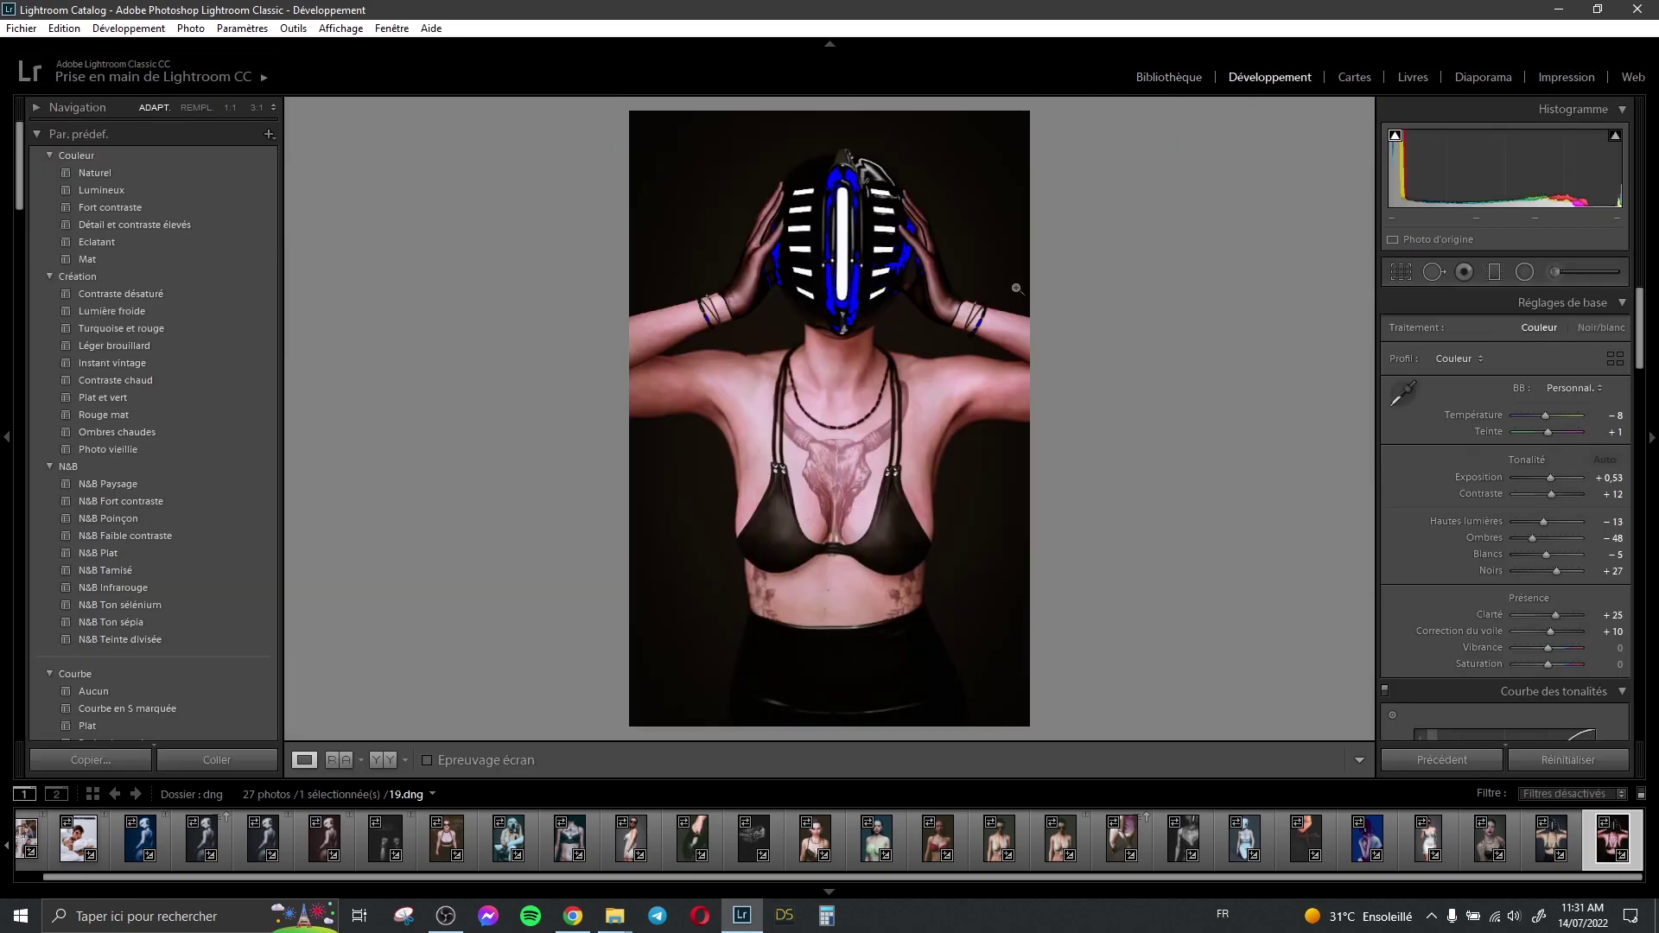
click(91, 760)
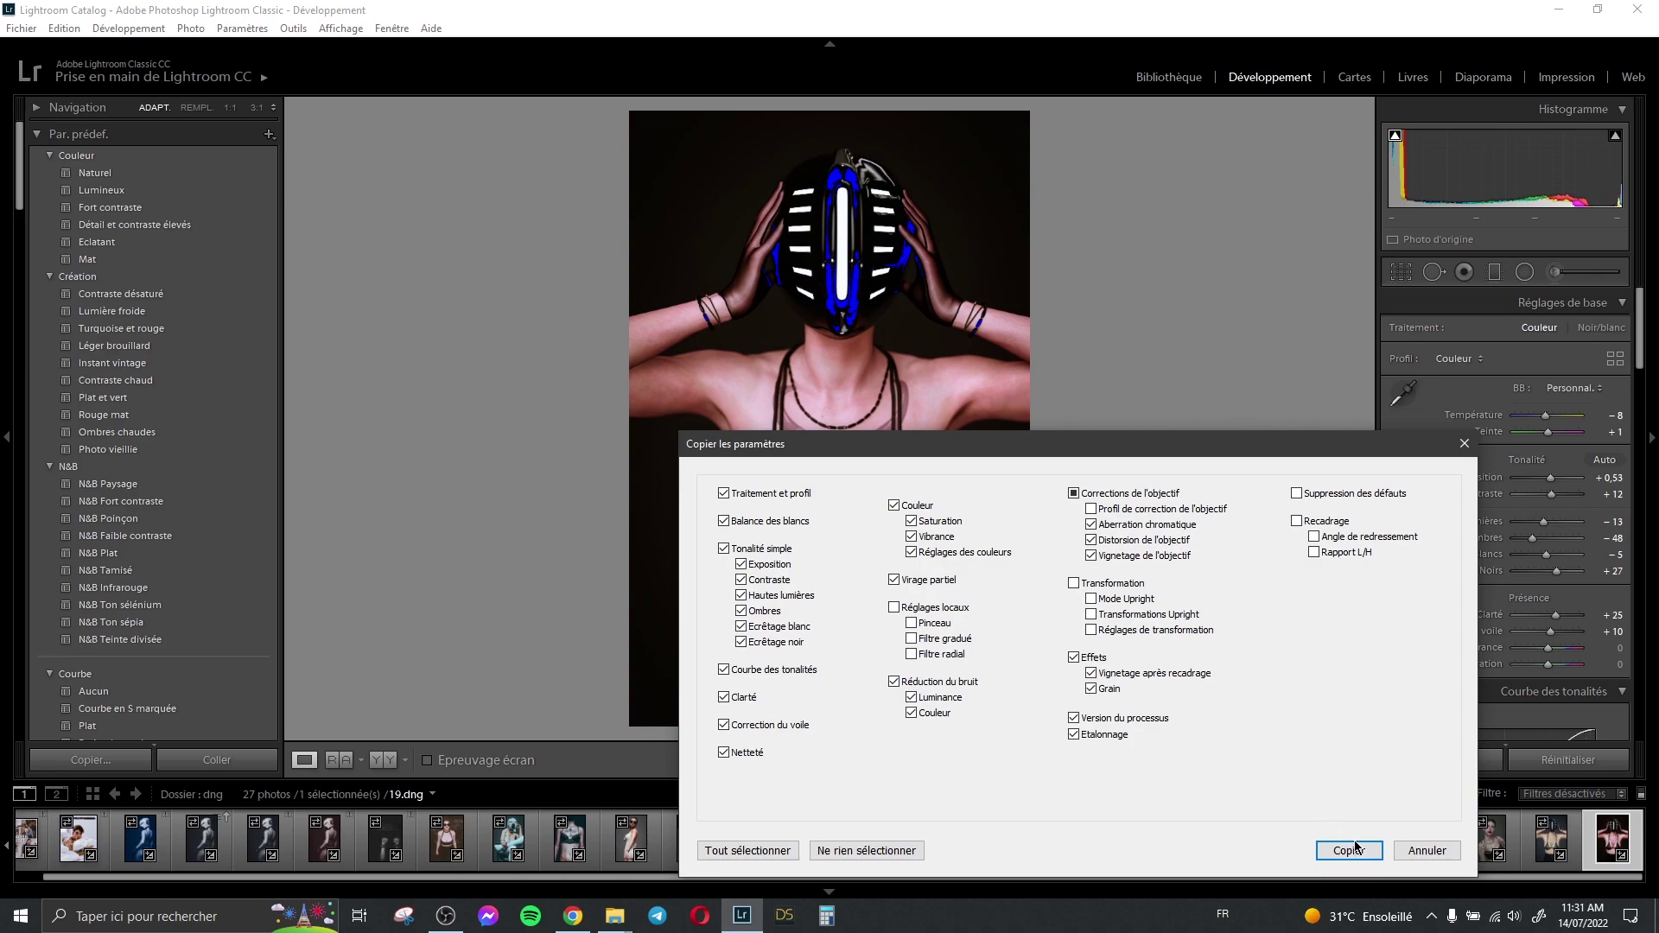
click(1351, 850)
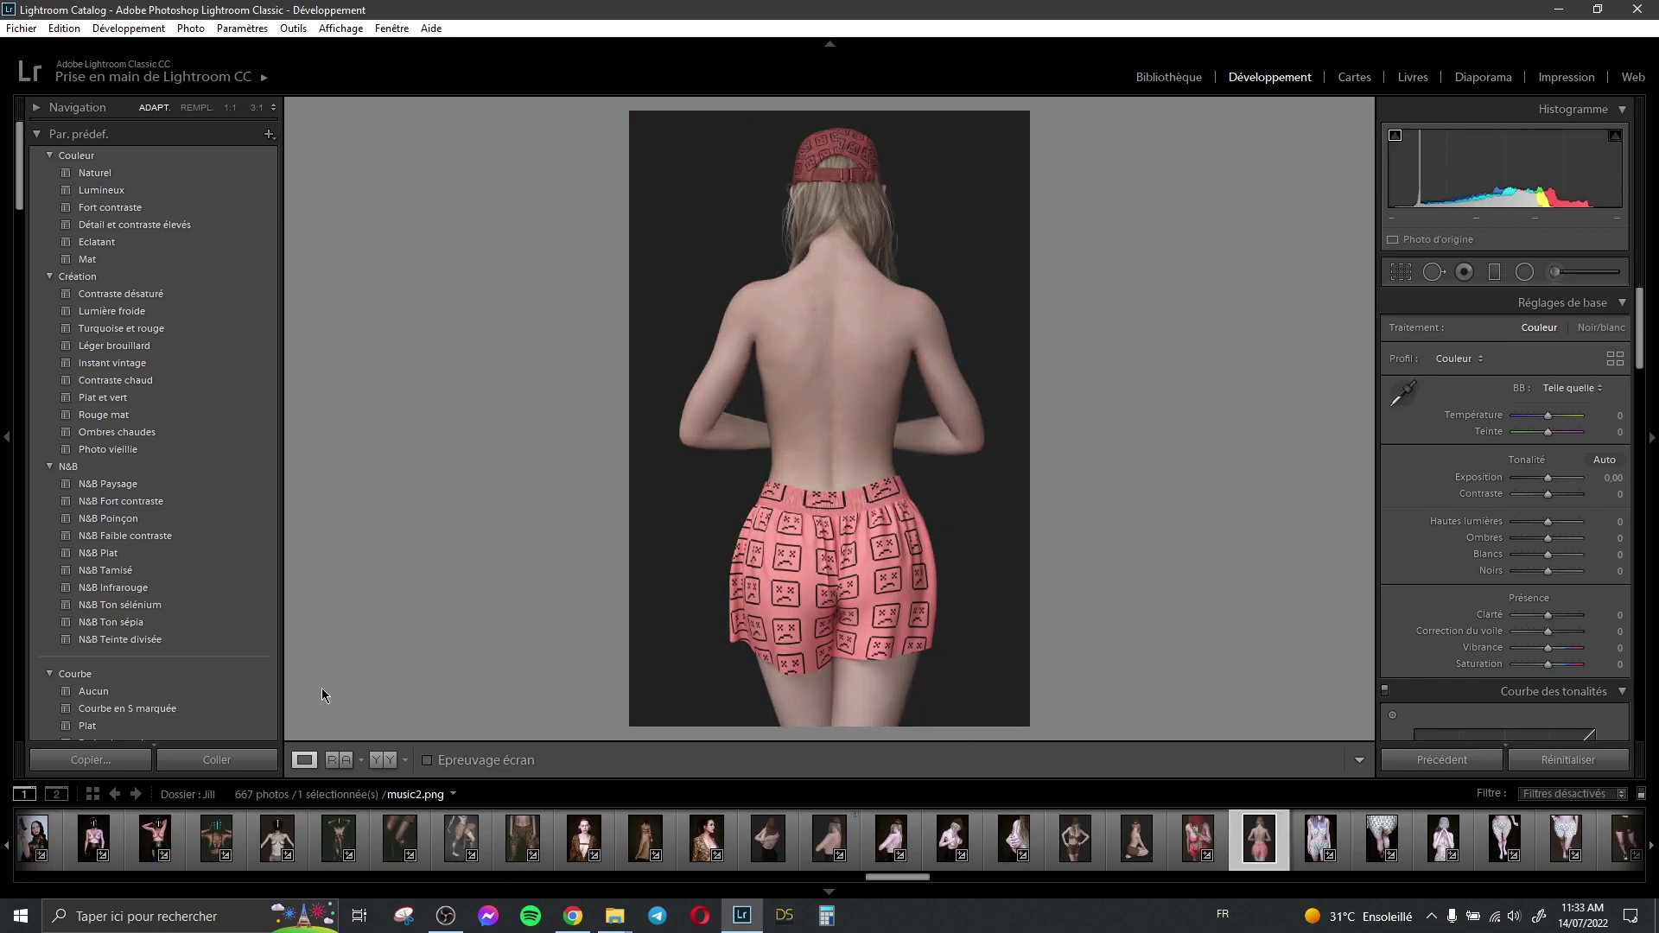
- Paste 19.dng's settings onto music2.png, reset and re-paste them, checking at 1:1
click(235, 765)
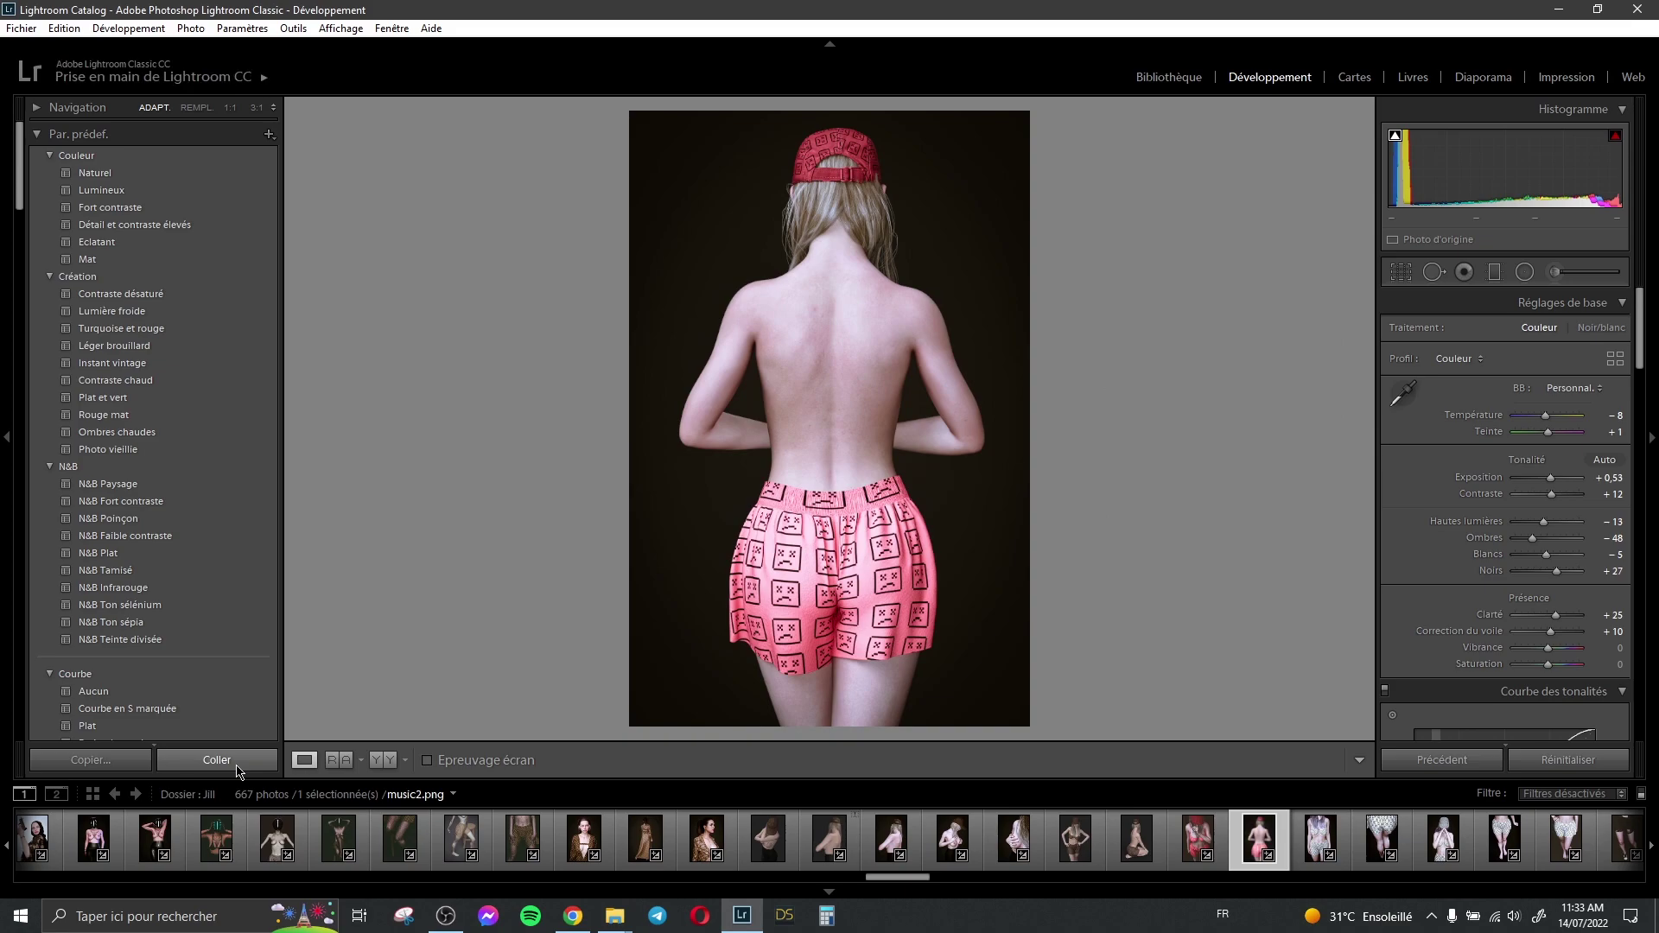
click(838, 376)
drag(838, 256, 850, 427)
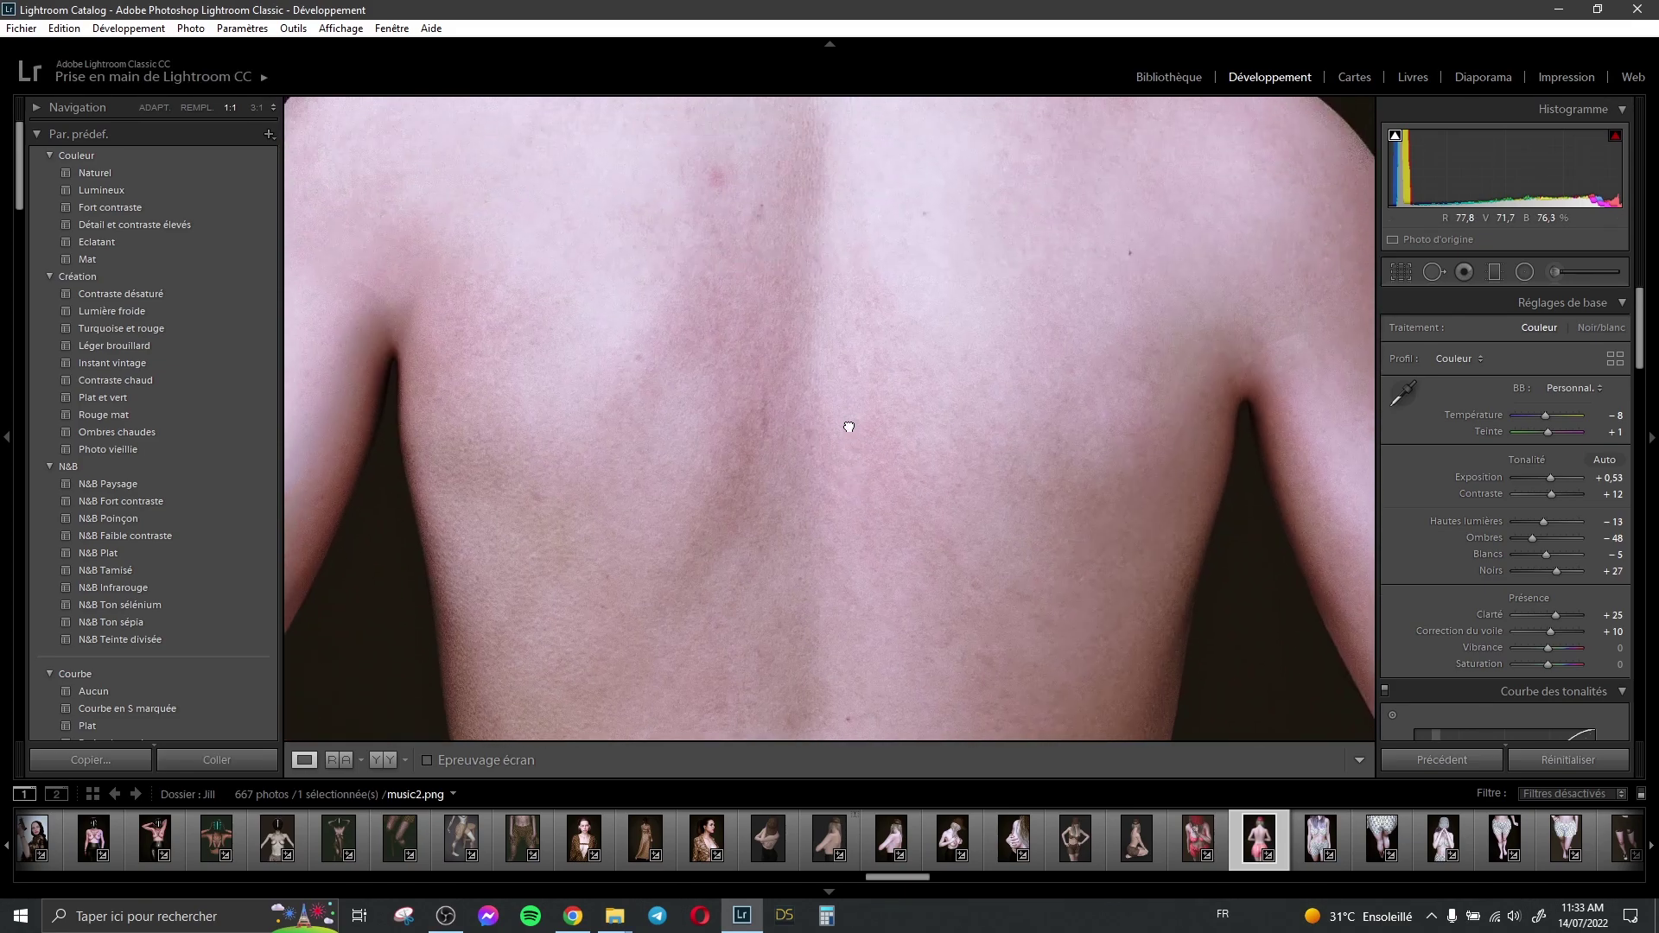
click(1552, 764)
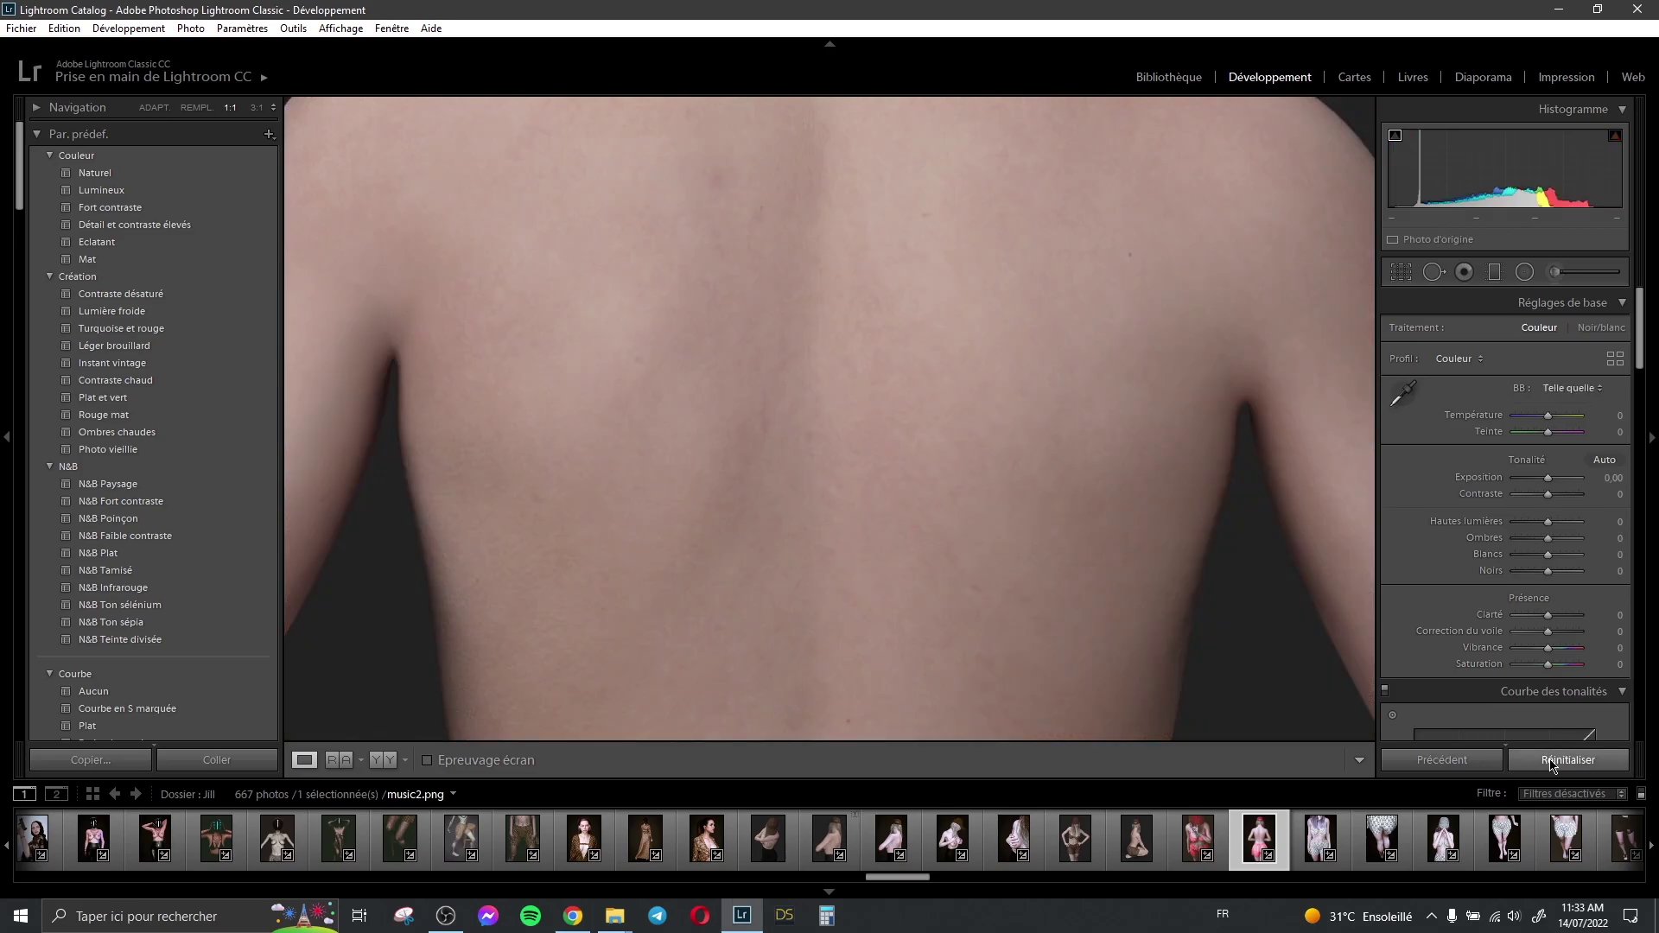
click(217, 760)
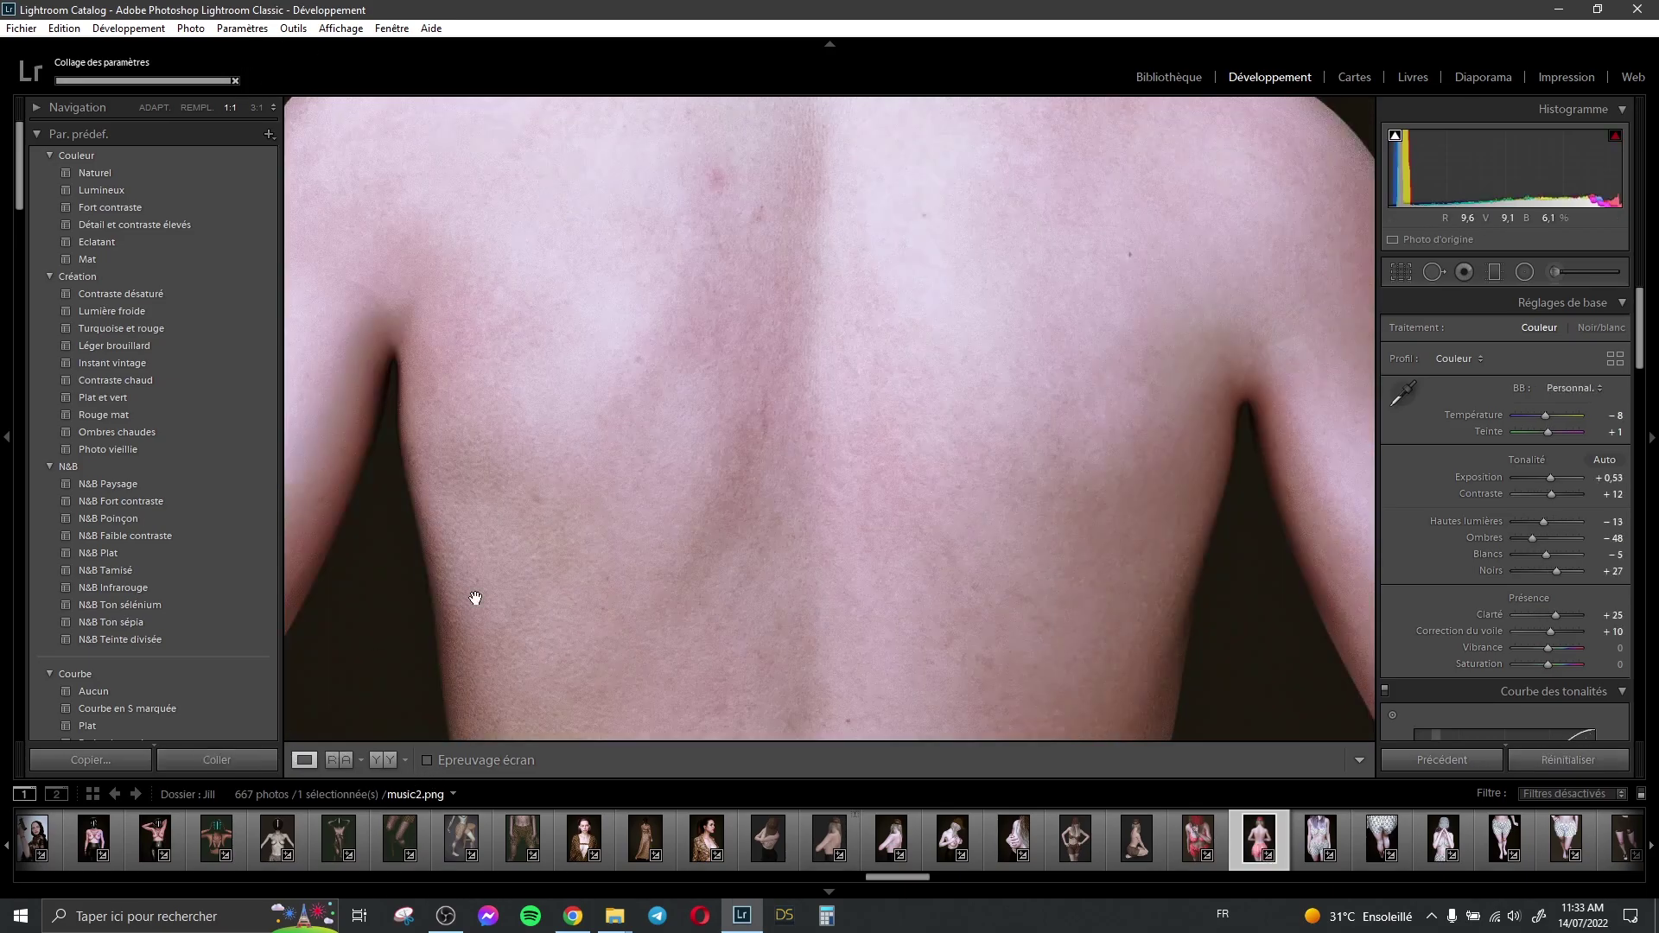
click(780, 490)
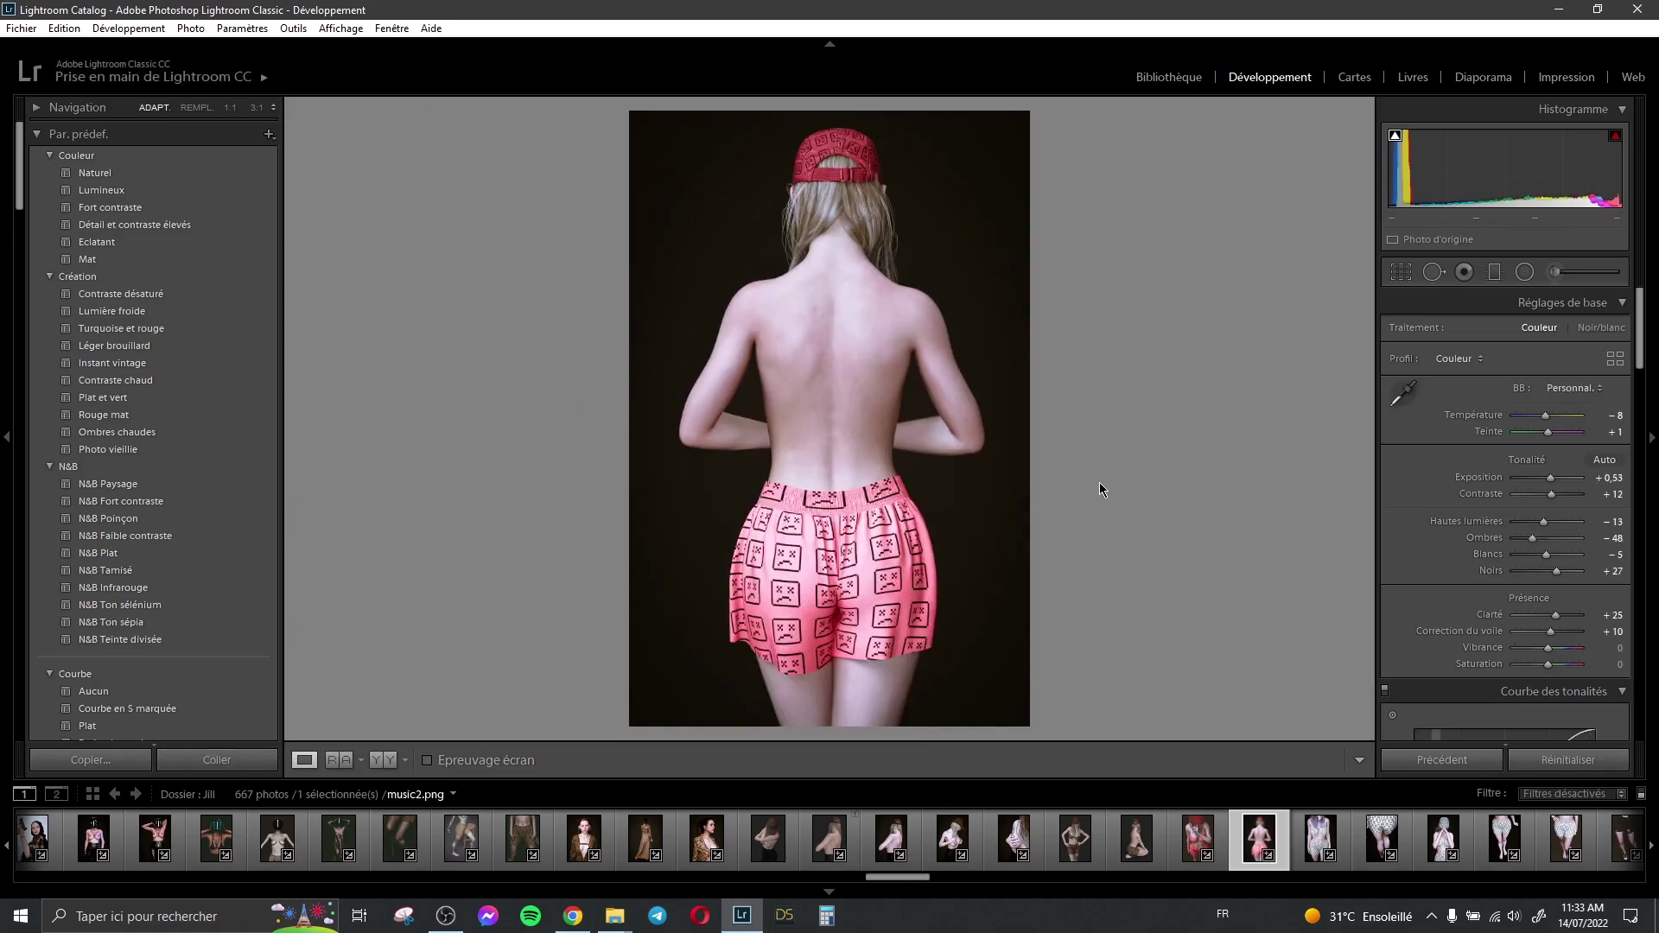
click(573, 916)
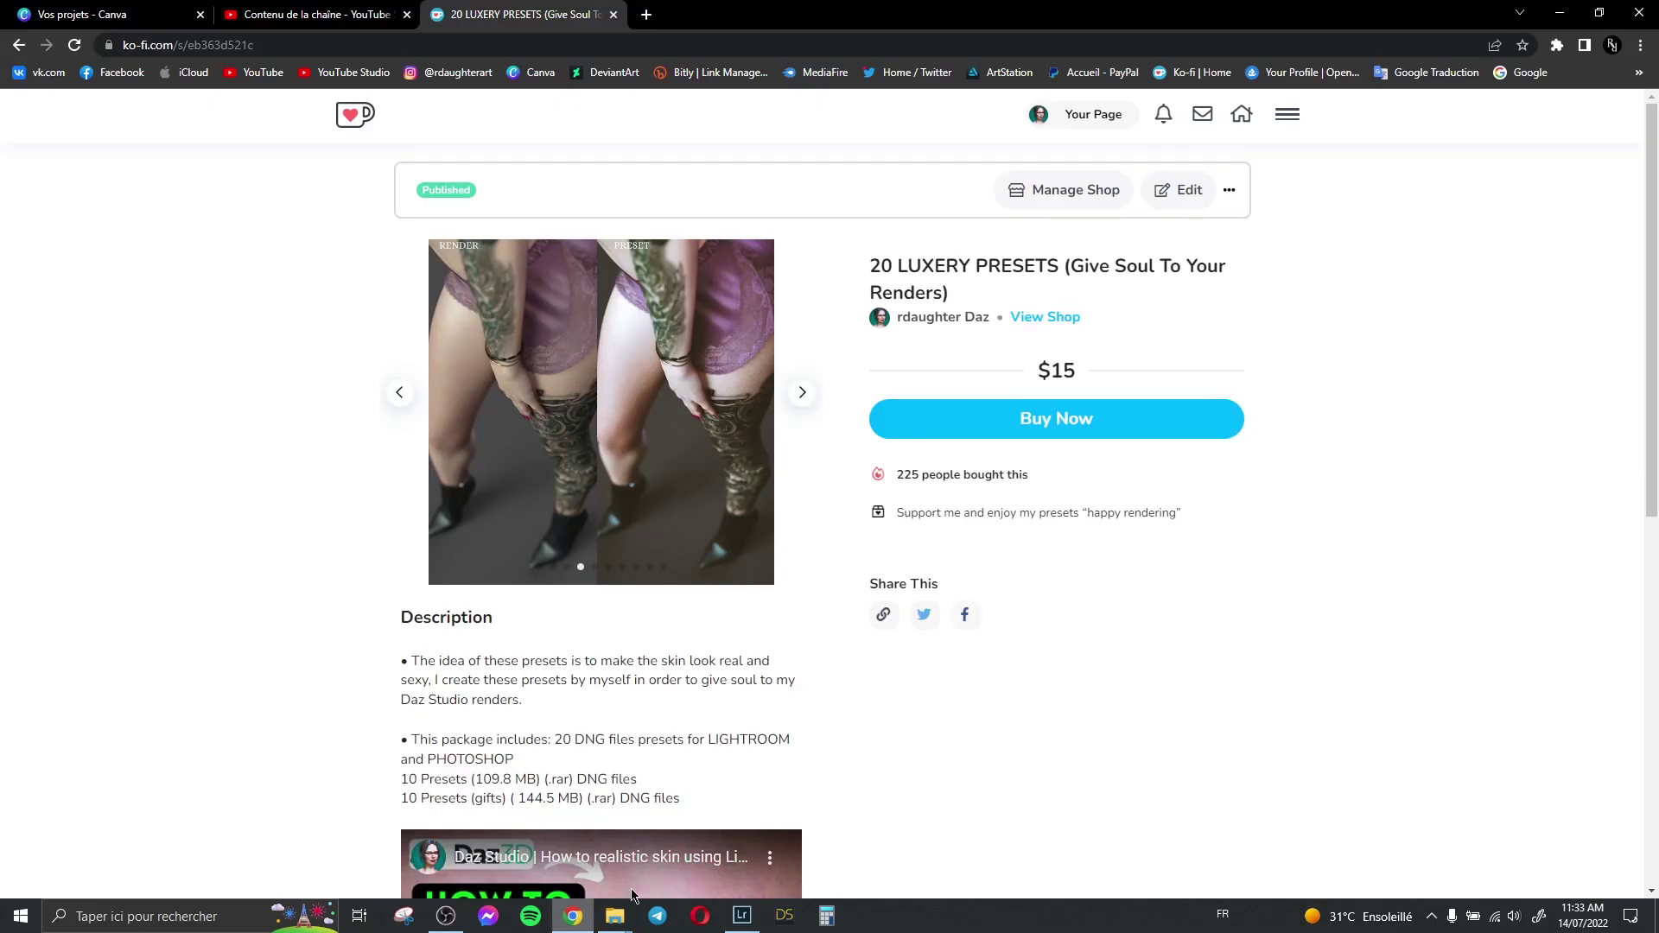
- Browse the preset before/after examples in the product image carousel
click(802, 393)
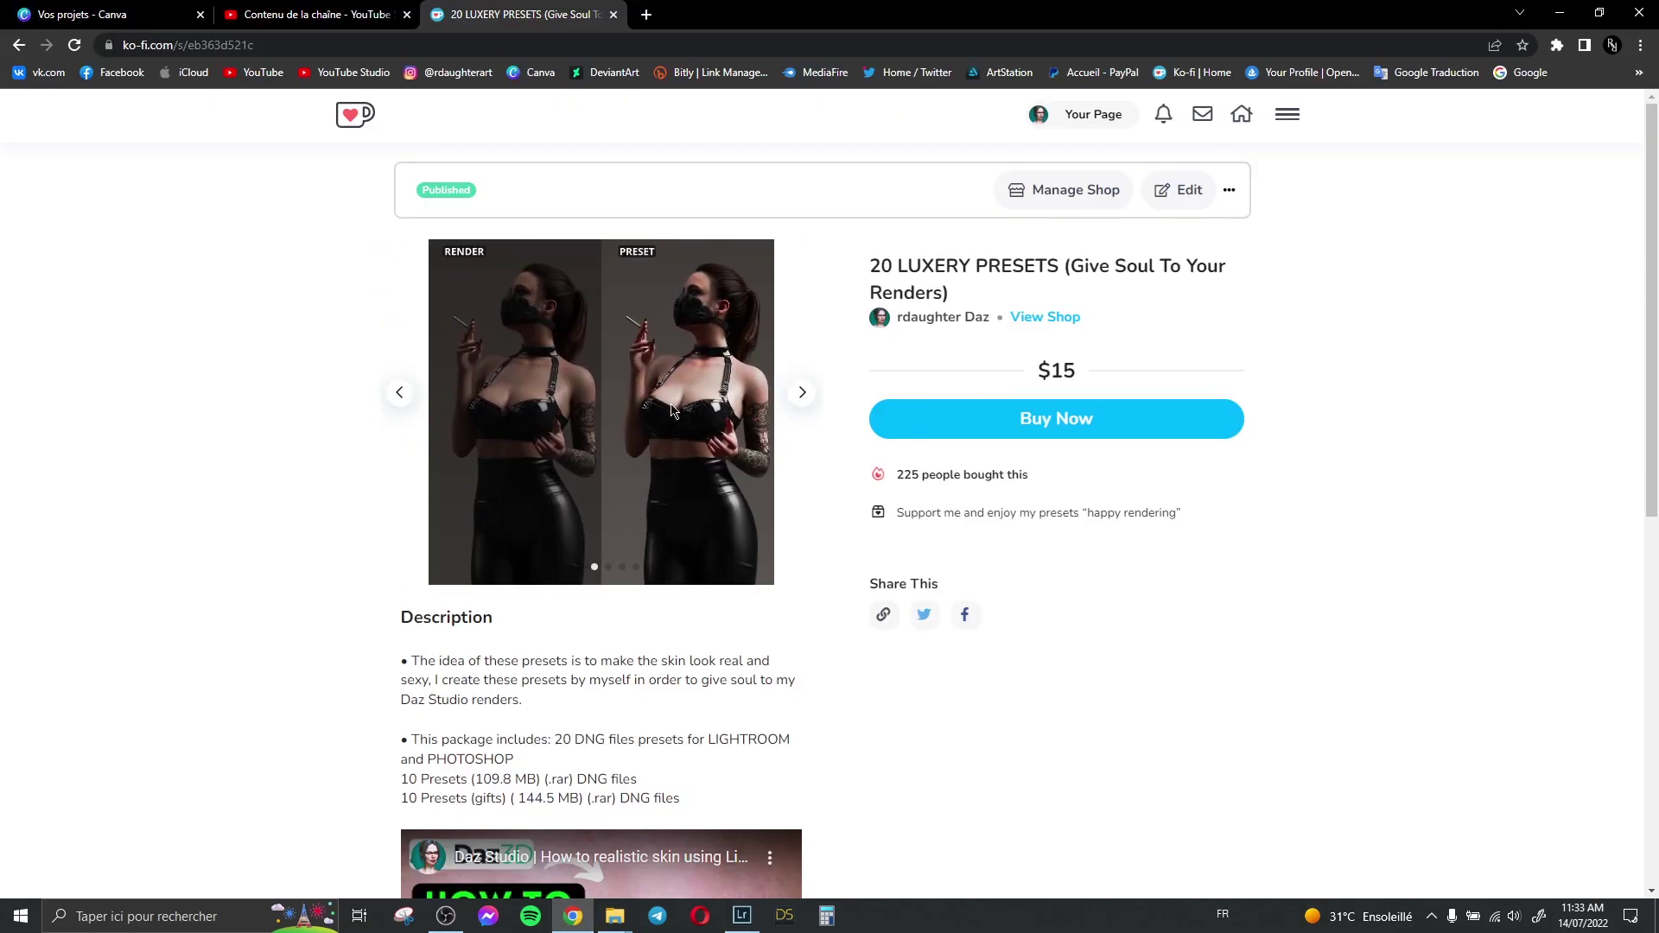
click(803, 394)
click(803, 394)
click(804, 395)
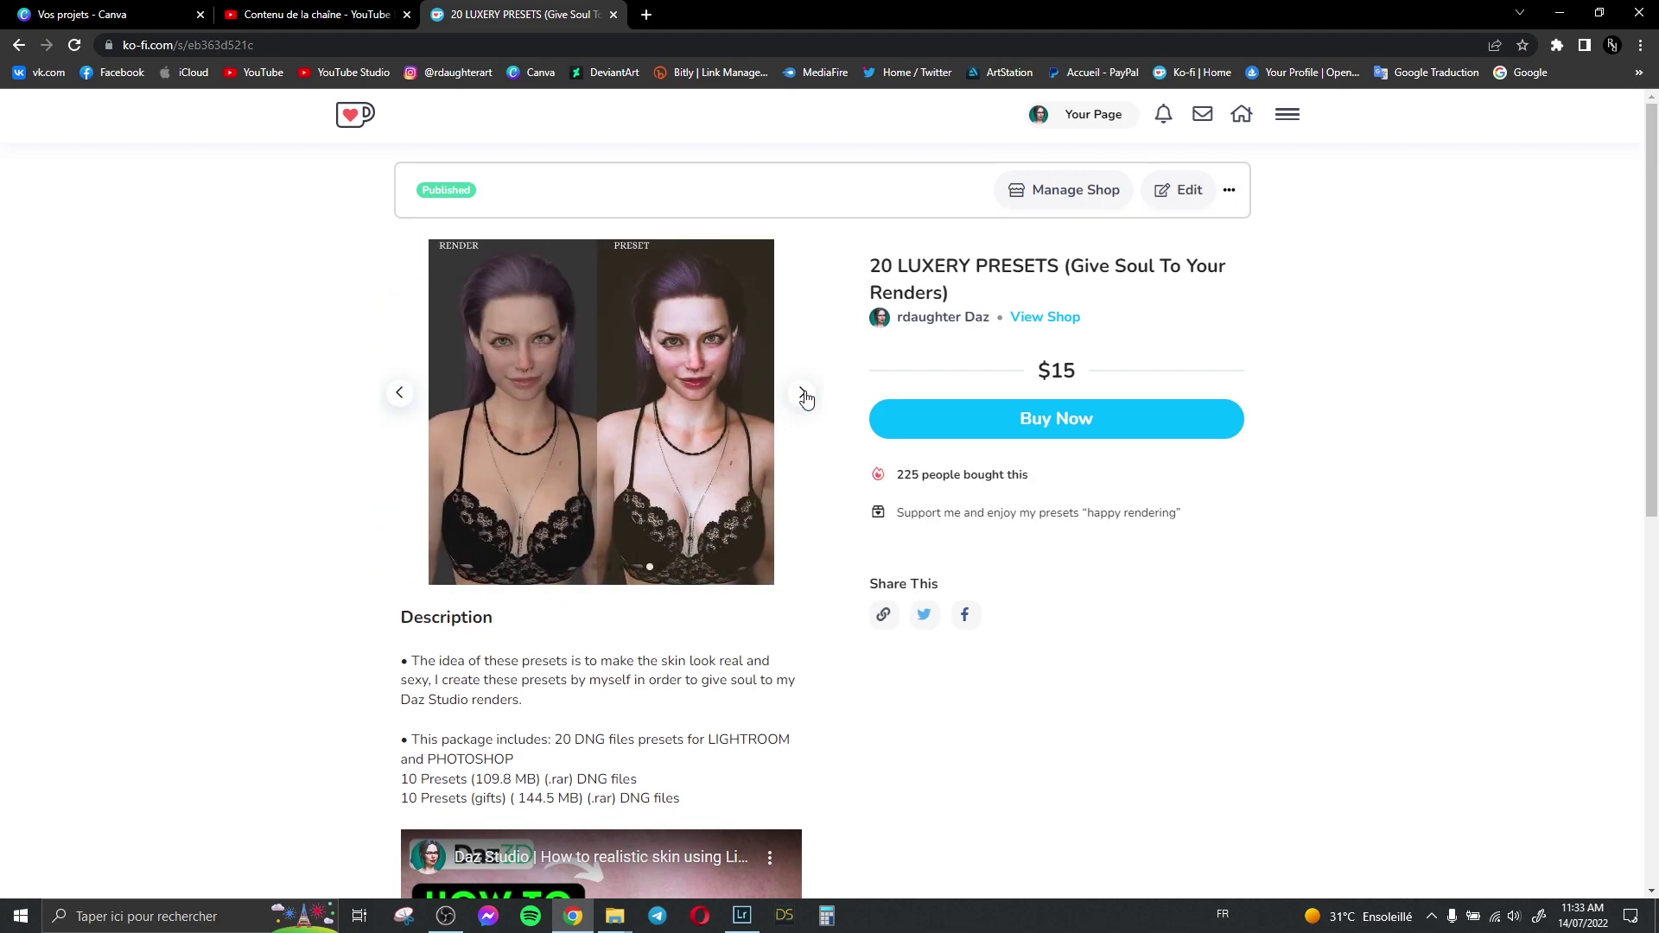
click(803, 395)
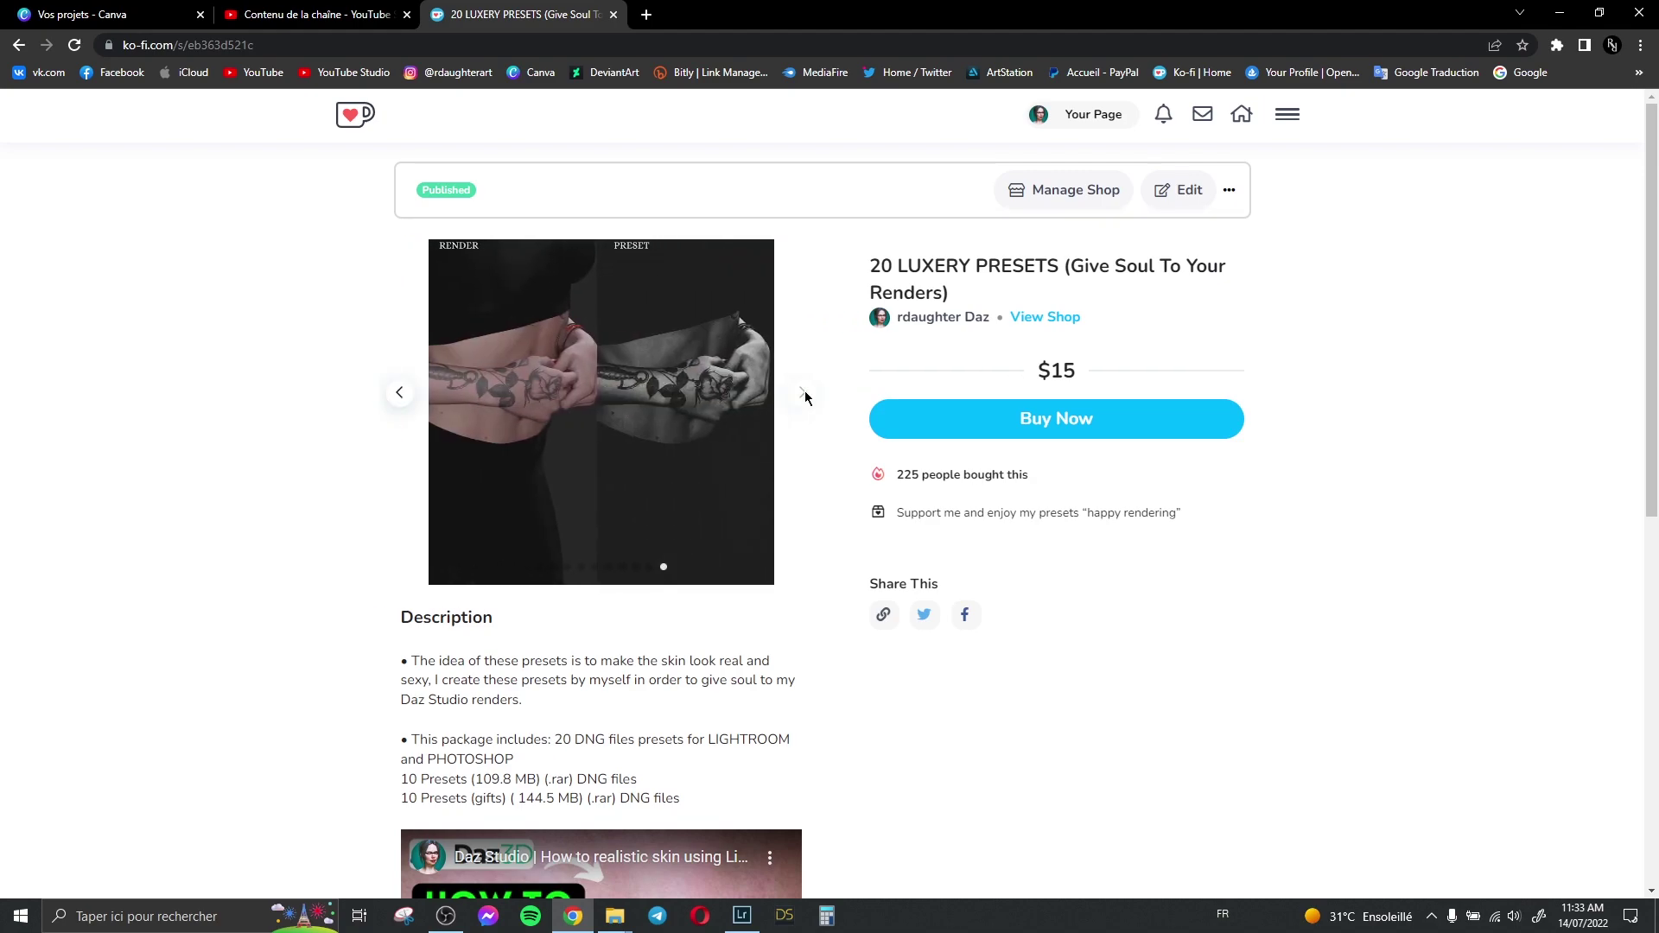
click(400, 393)
click(401, 393)
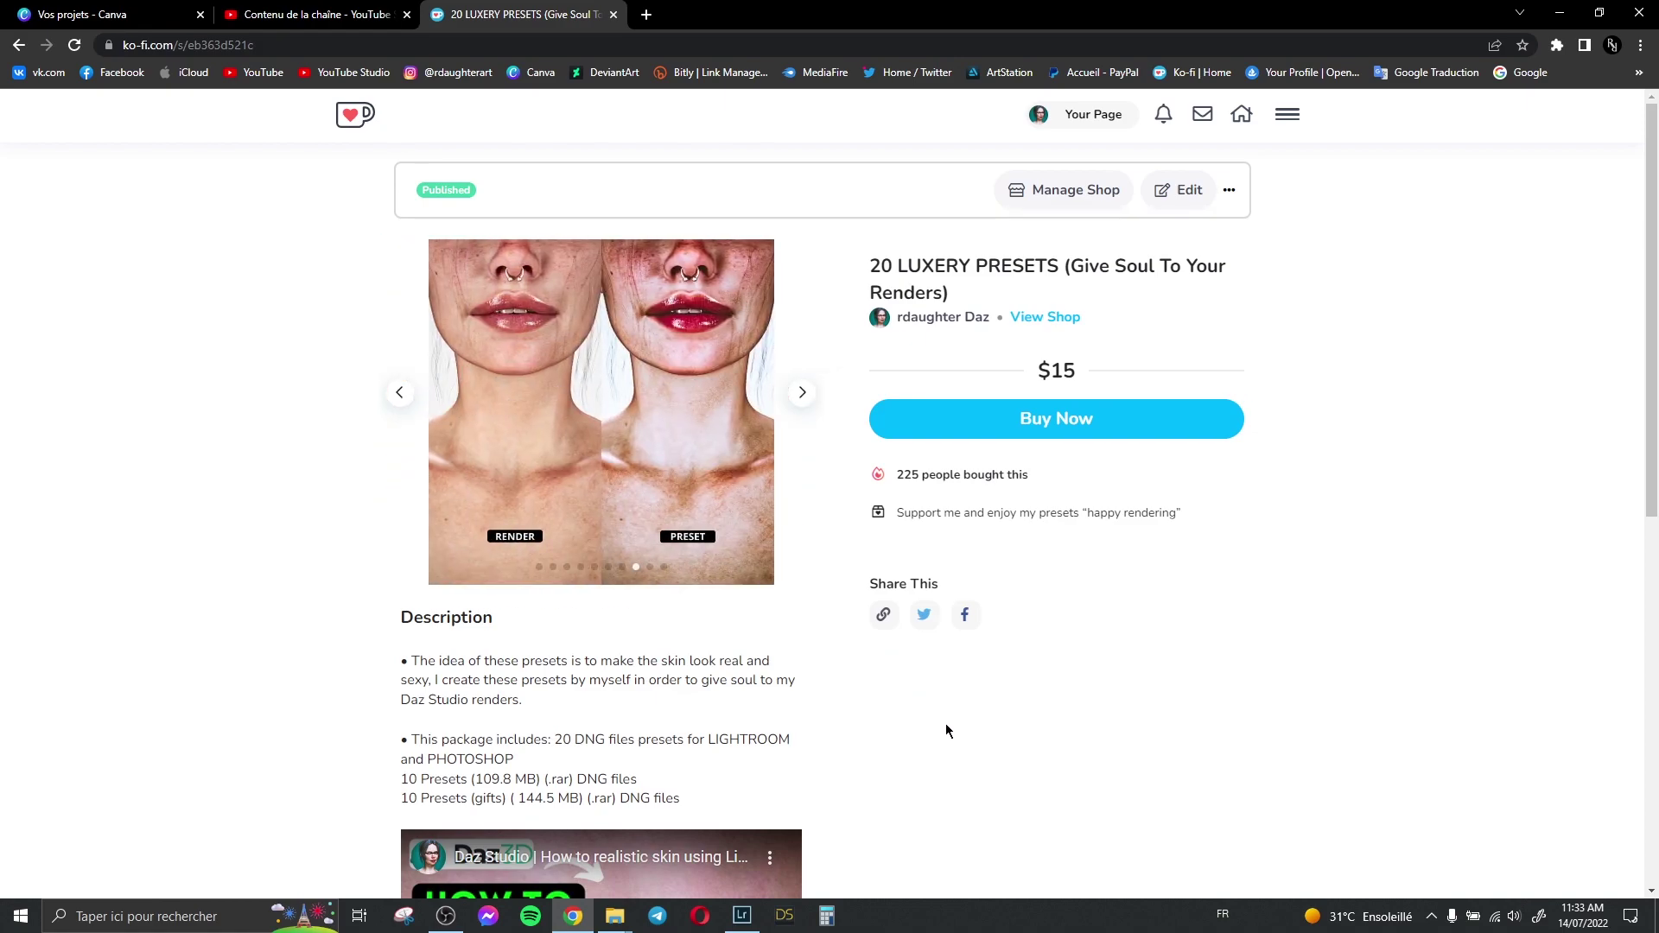
click(802, 398)
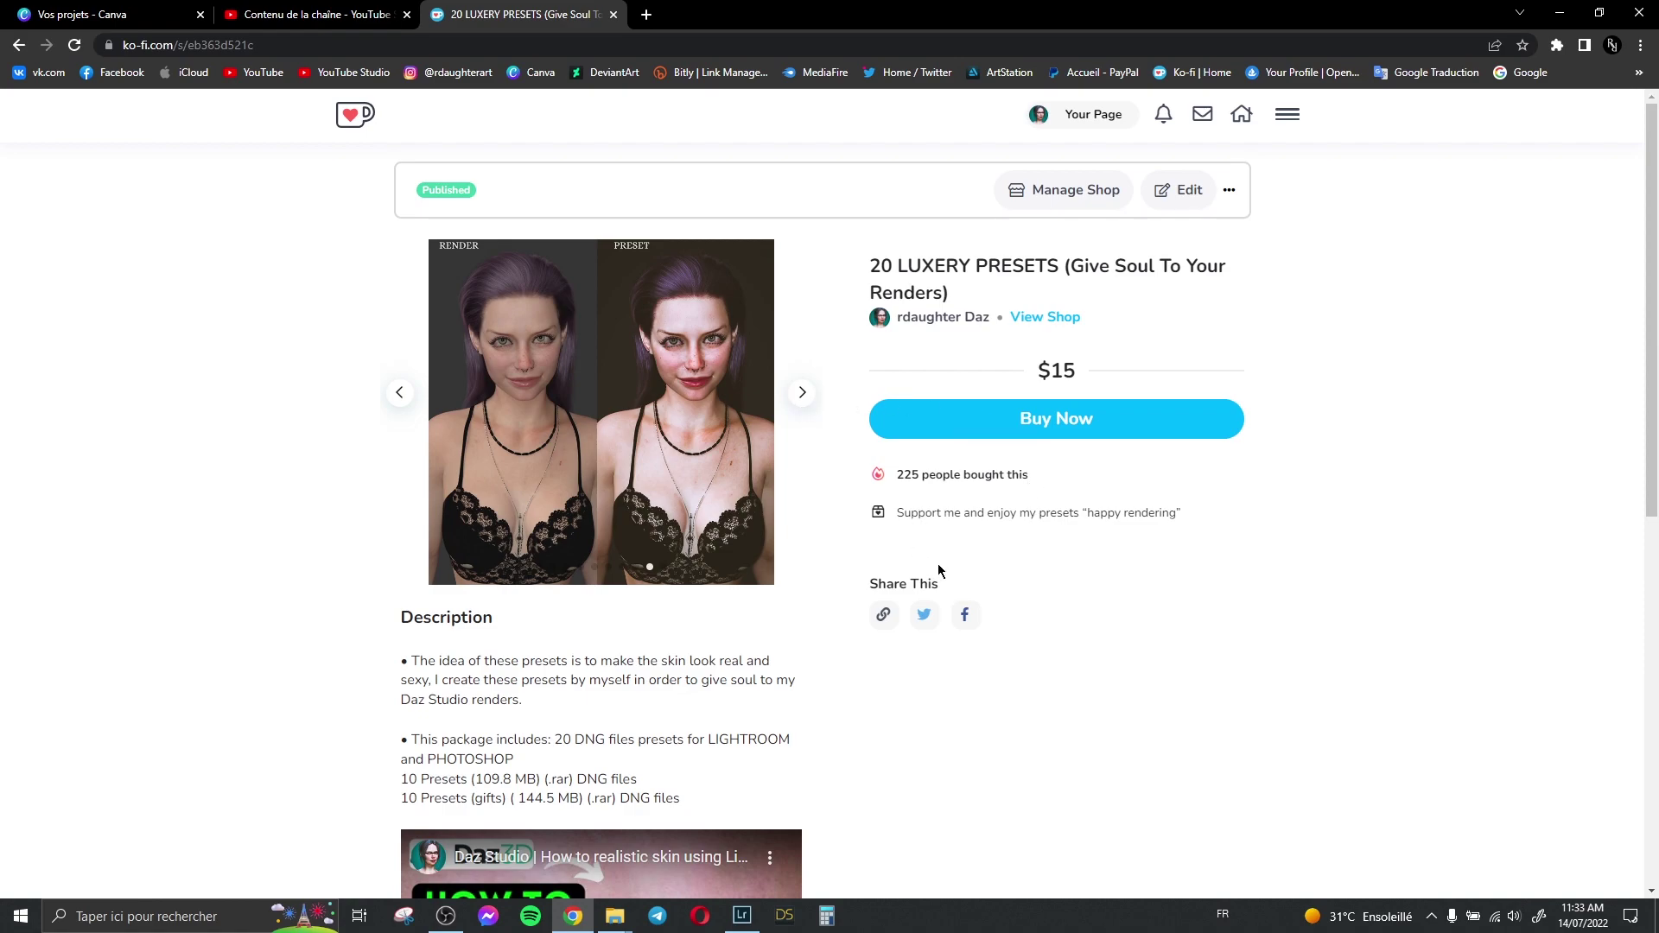
- Open the $15 PORTRAIT LIGHT (DAZ STUDIO CONTENT) product page from the shop's other items
scroll(942, 568, down, 4)
scroll(833, 474, up, 4)
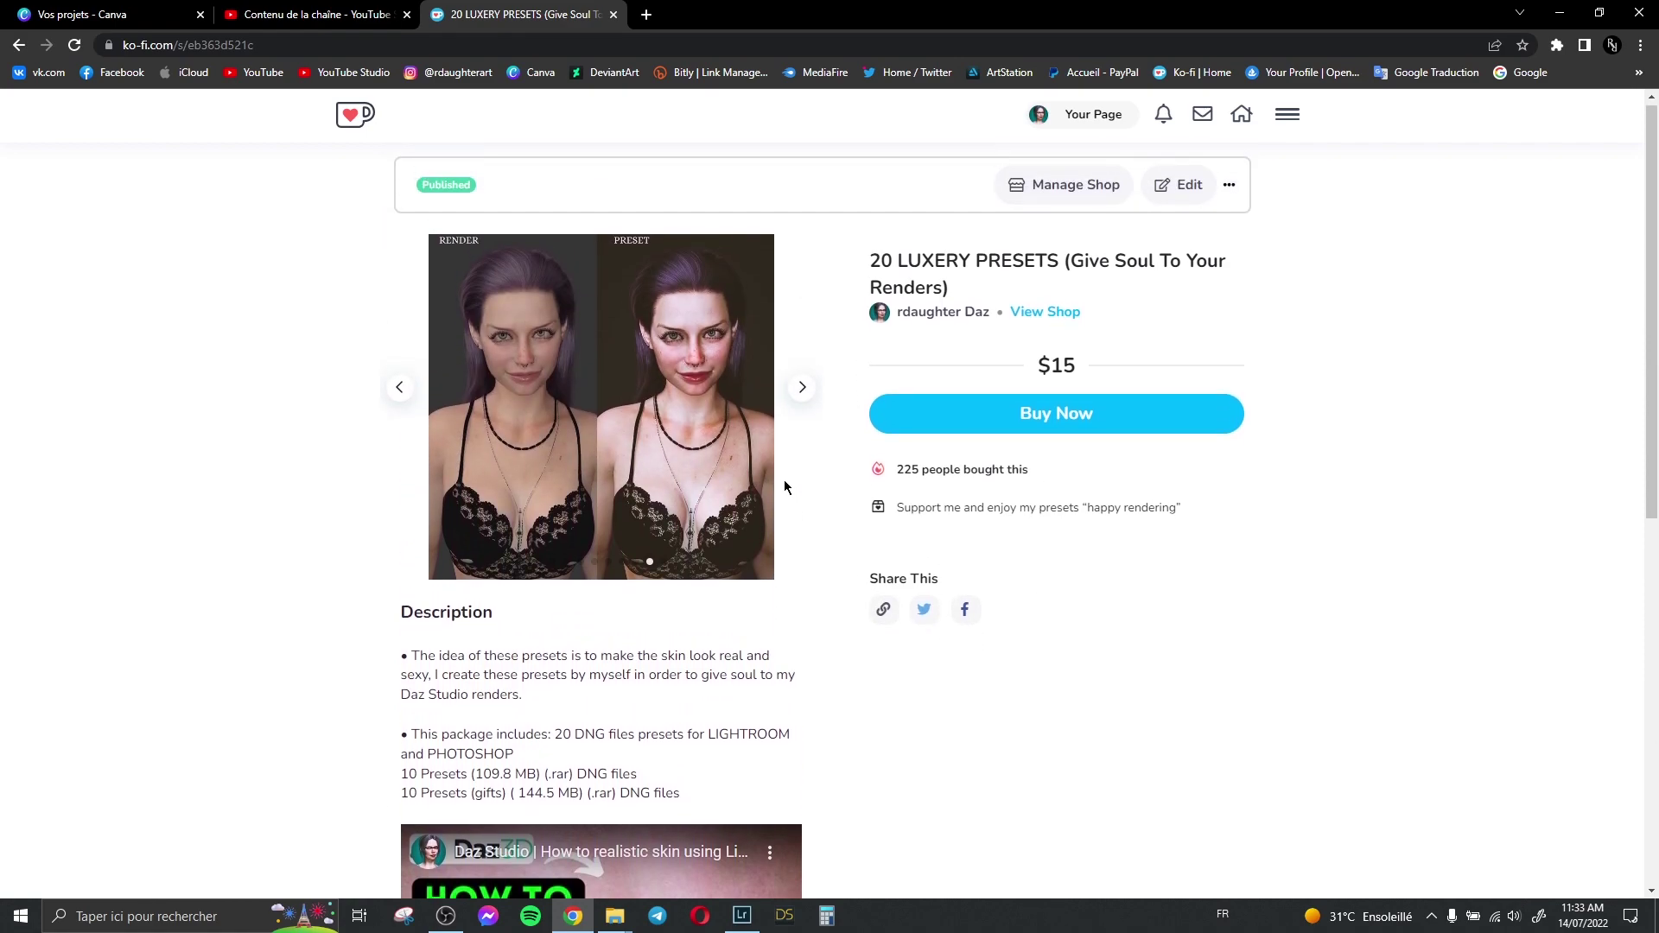
scroll(785, 481, down, 4)
click(922, 540)
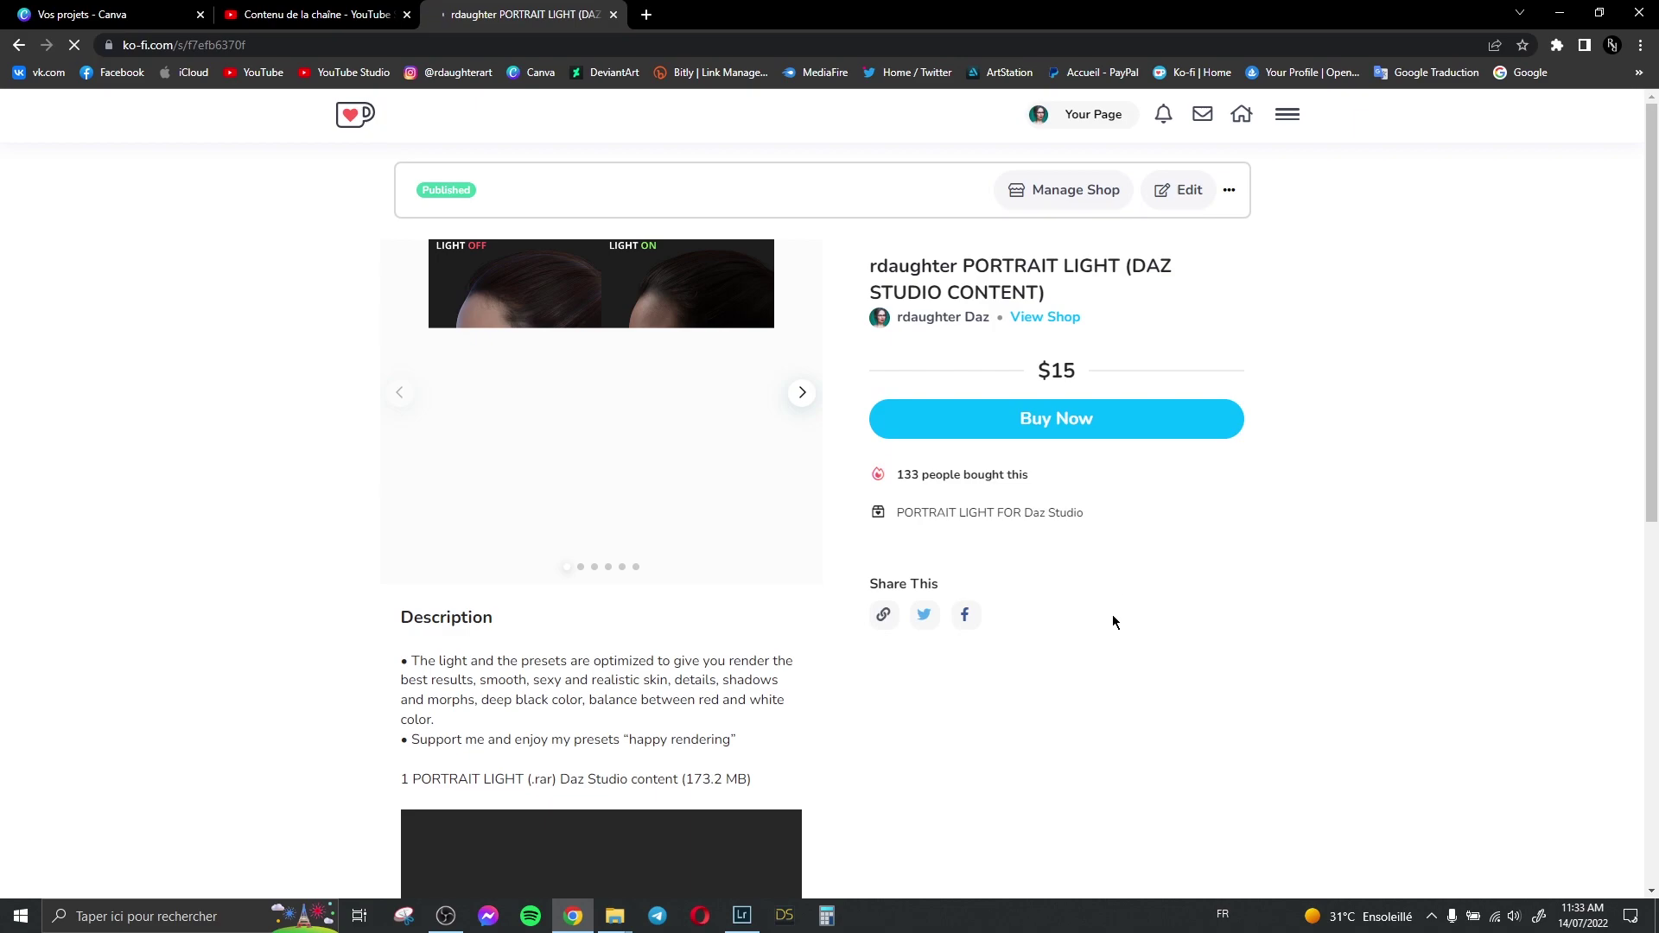
- Reset music2.png, paste the copied preset settings onto it, then open sgerte4252s.png
click(741, 915)
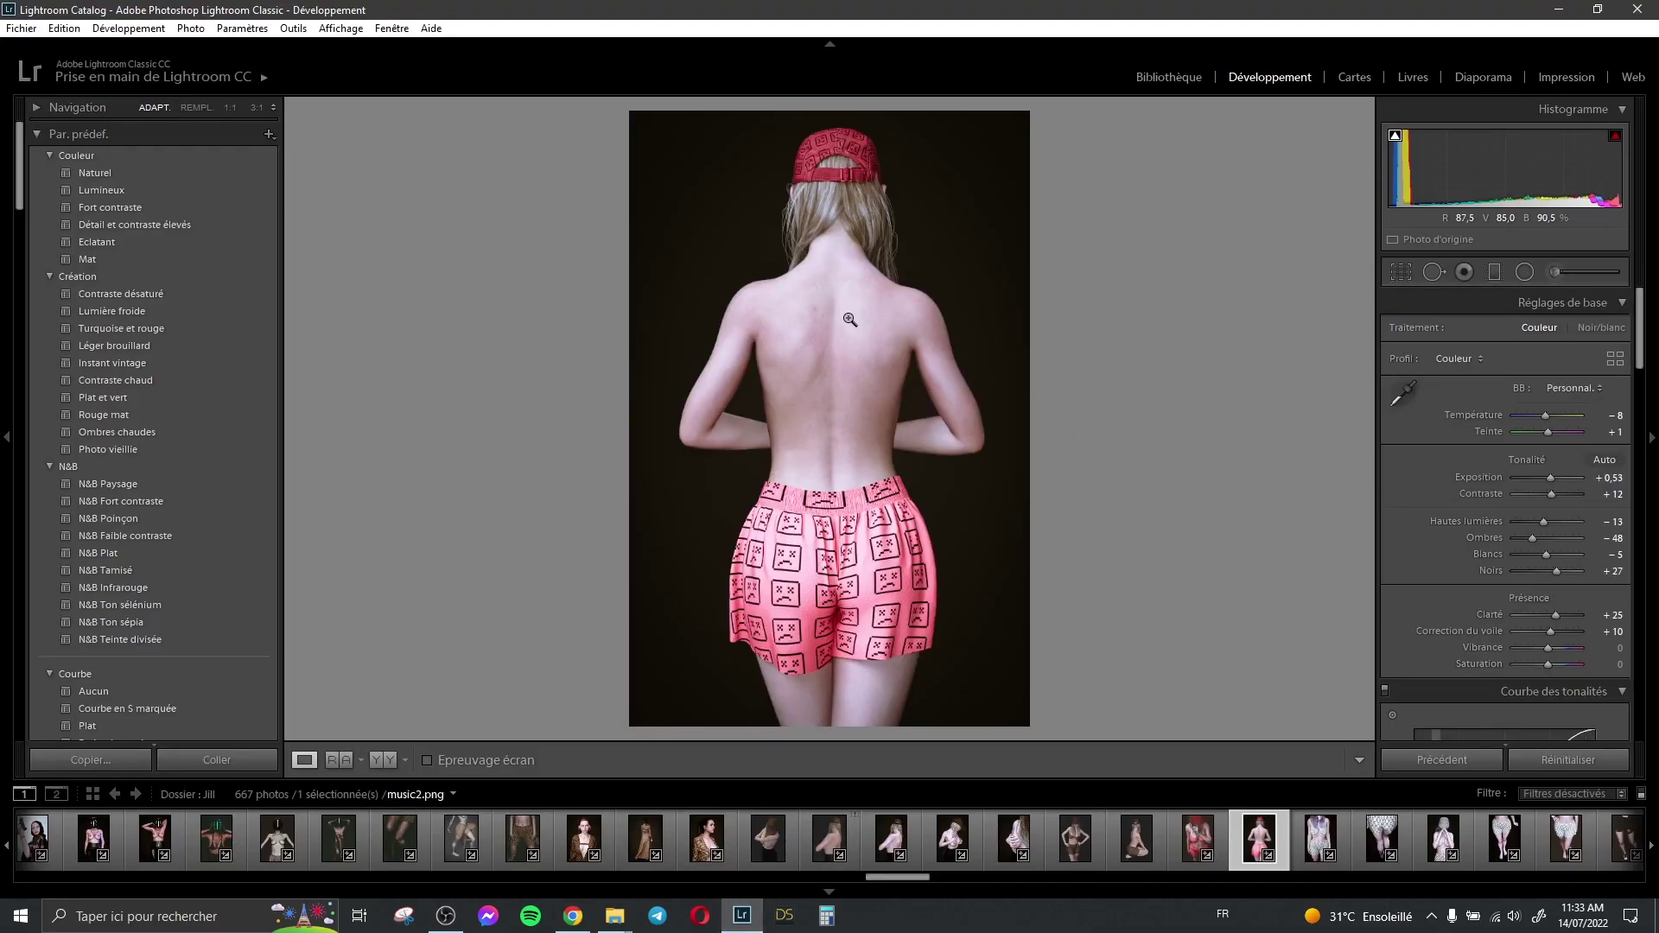
click(1547, 763)
click(856, 351)
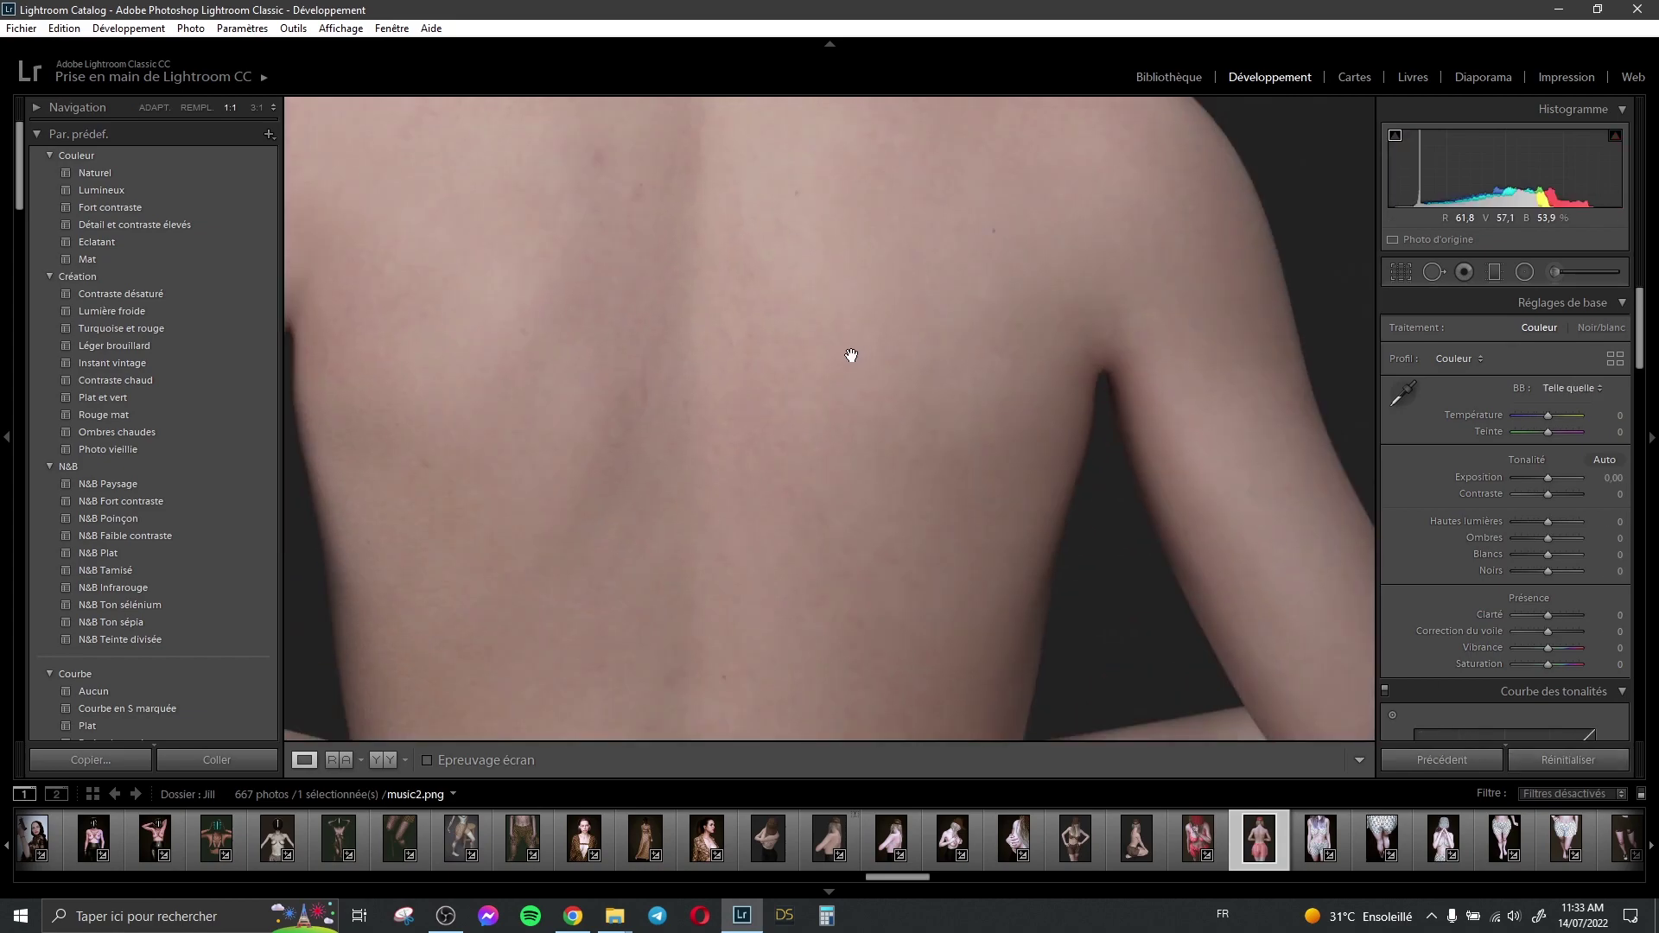
click(611, 400)
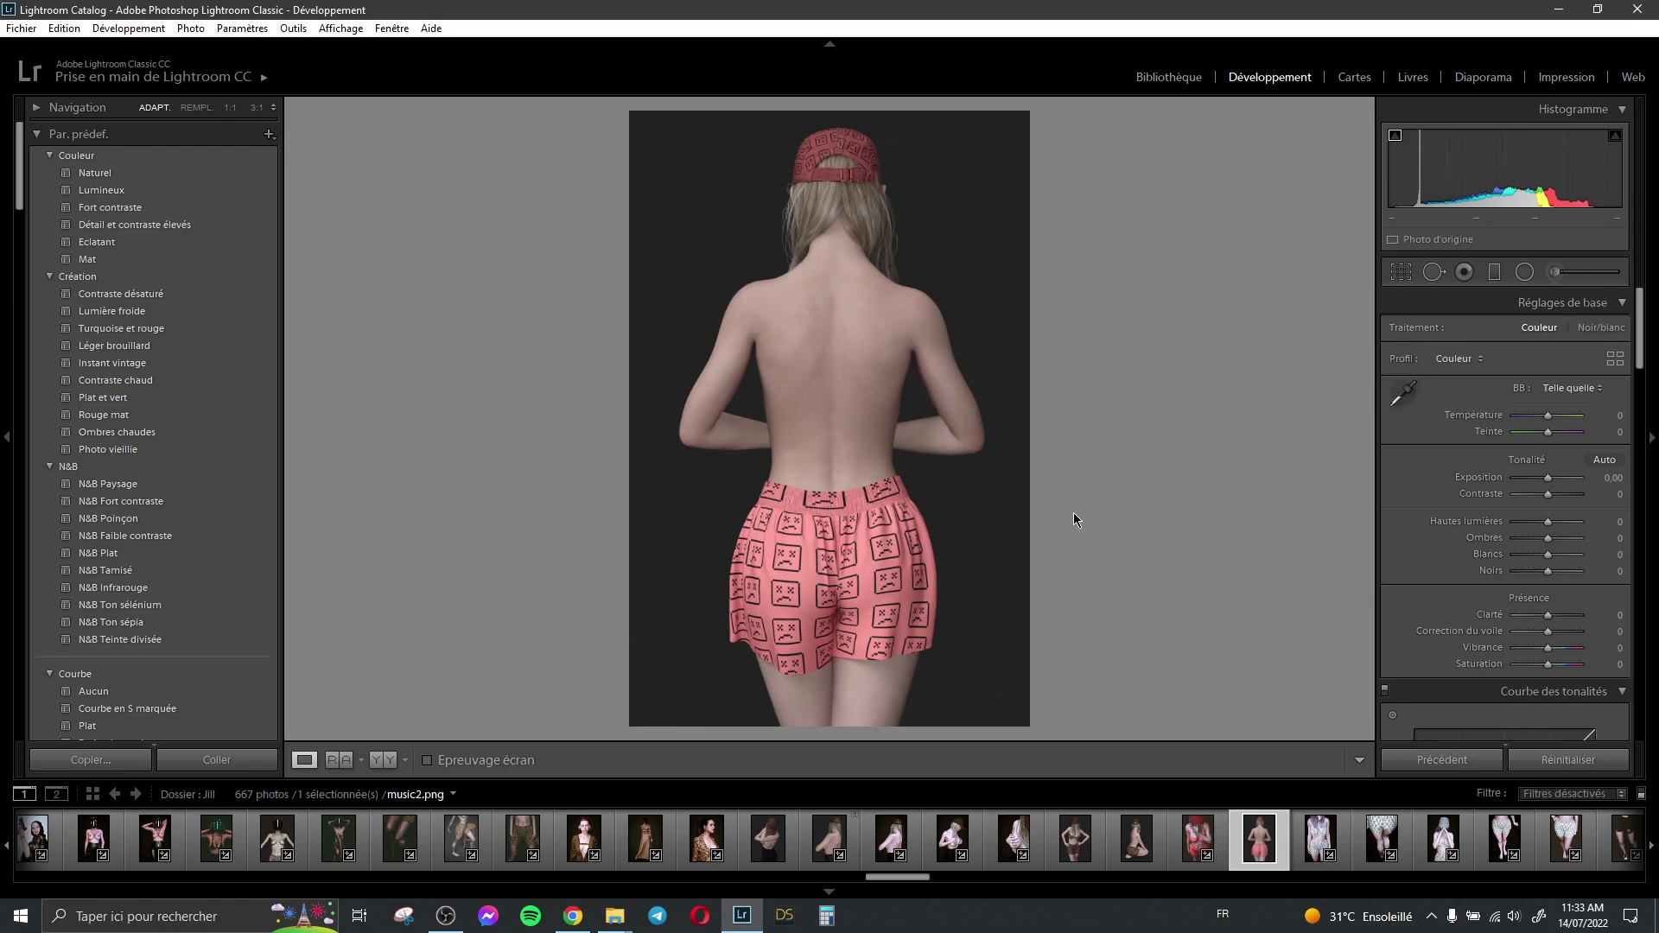
click(217, 759)
click(706, 833)
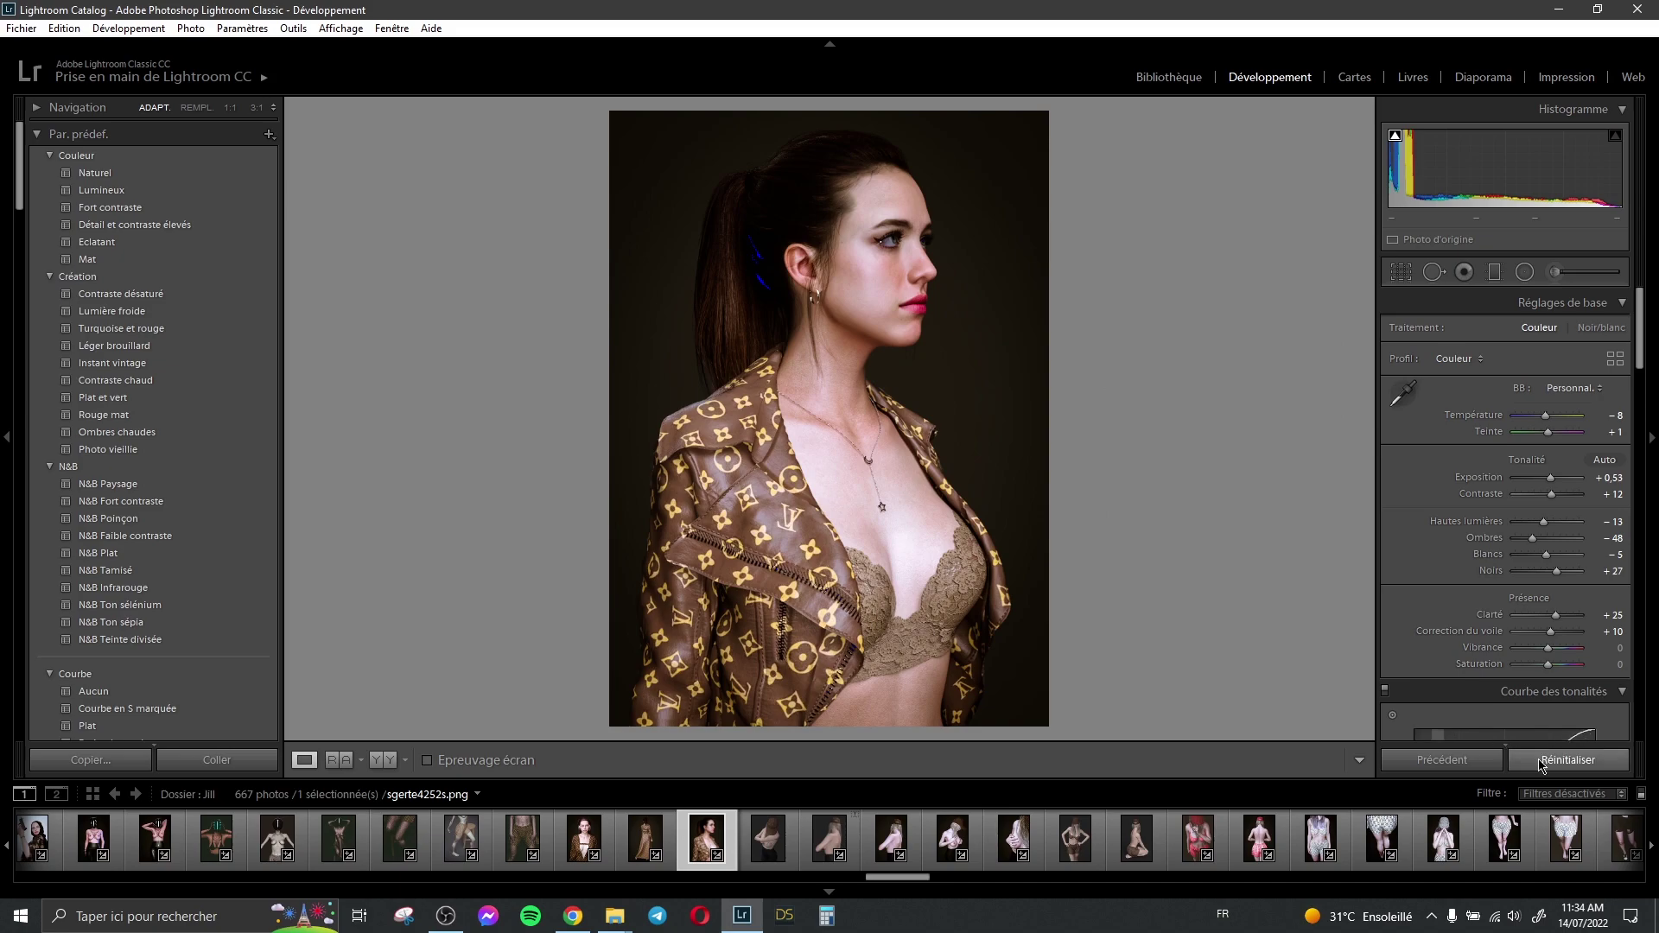
- Reset the jacket portrait, re-paste the copied preset with Ctrl+V, and glance at Ko-fi
click(1568, 760)
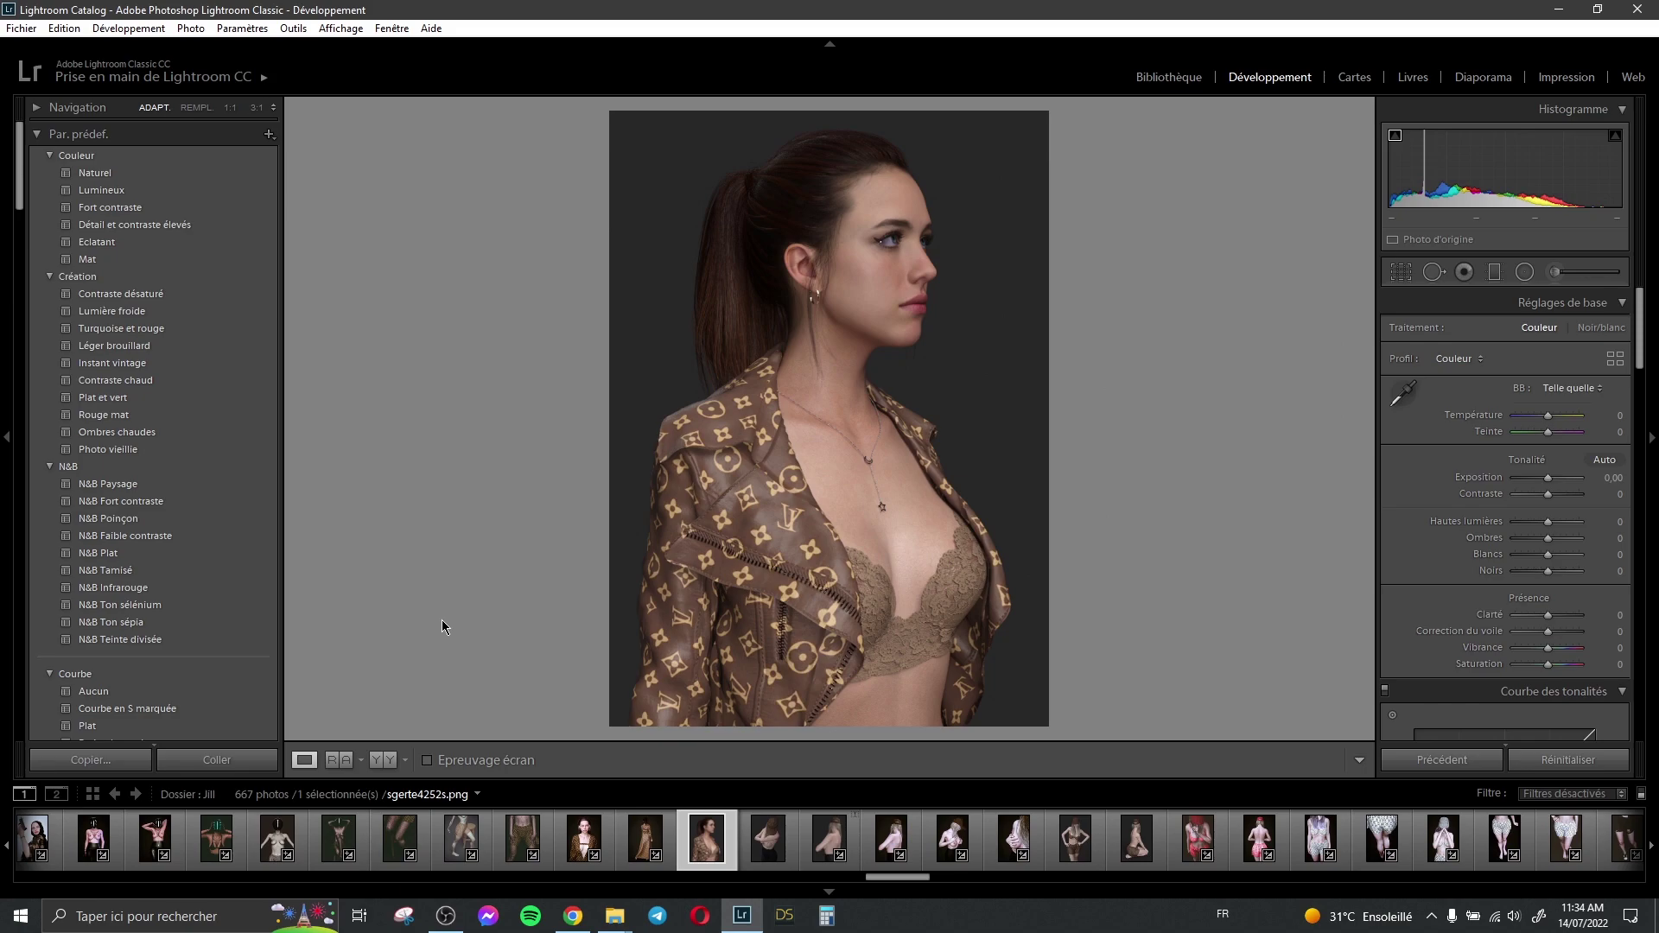
key(ctrl+v)
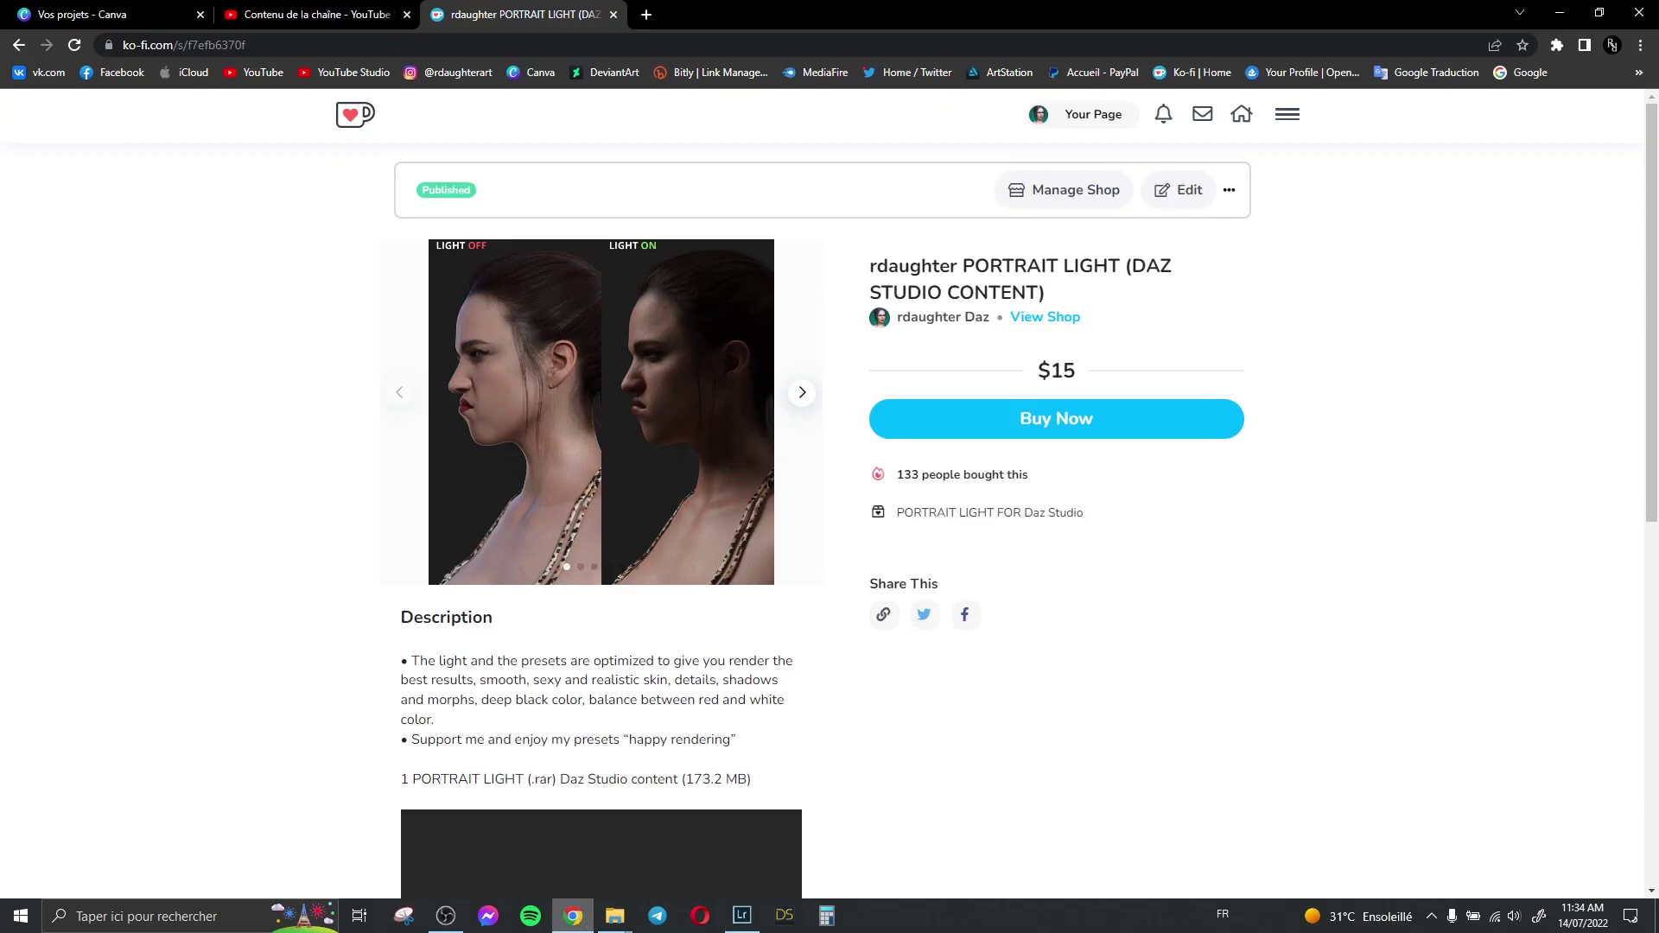
click(573, 917)
click(741, 914)
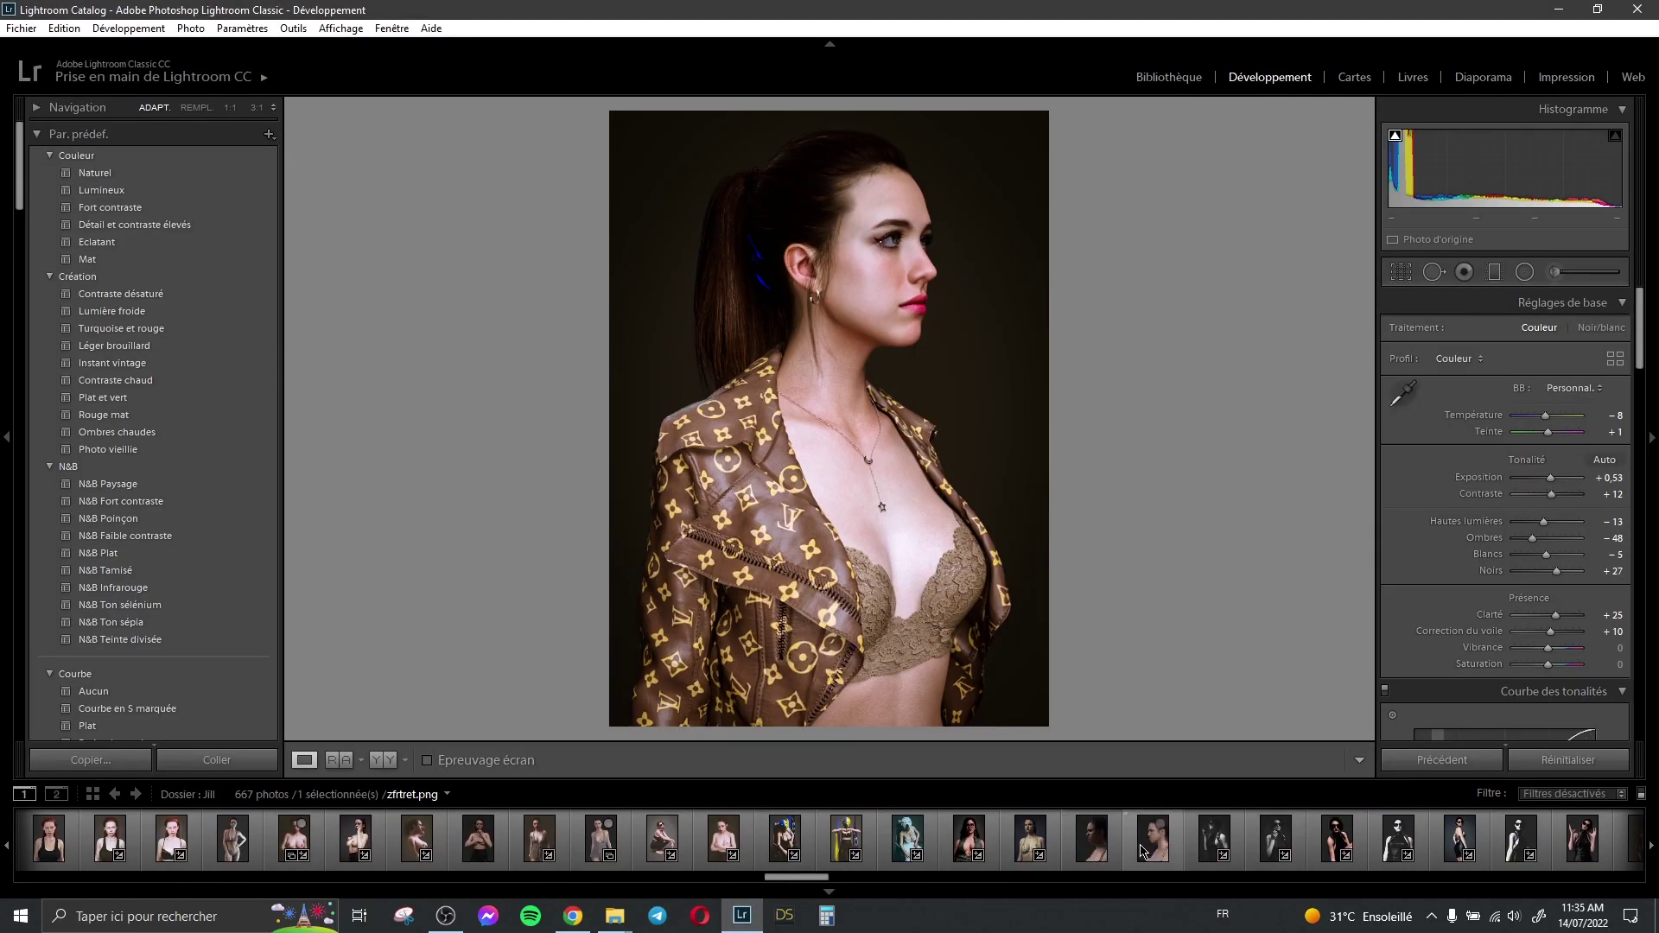
- Compare the two profile renders in the filmstrip, settling on qgrersgtrt741474d141.png
click(1143, 852)
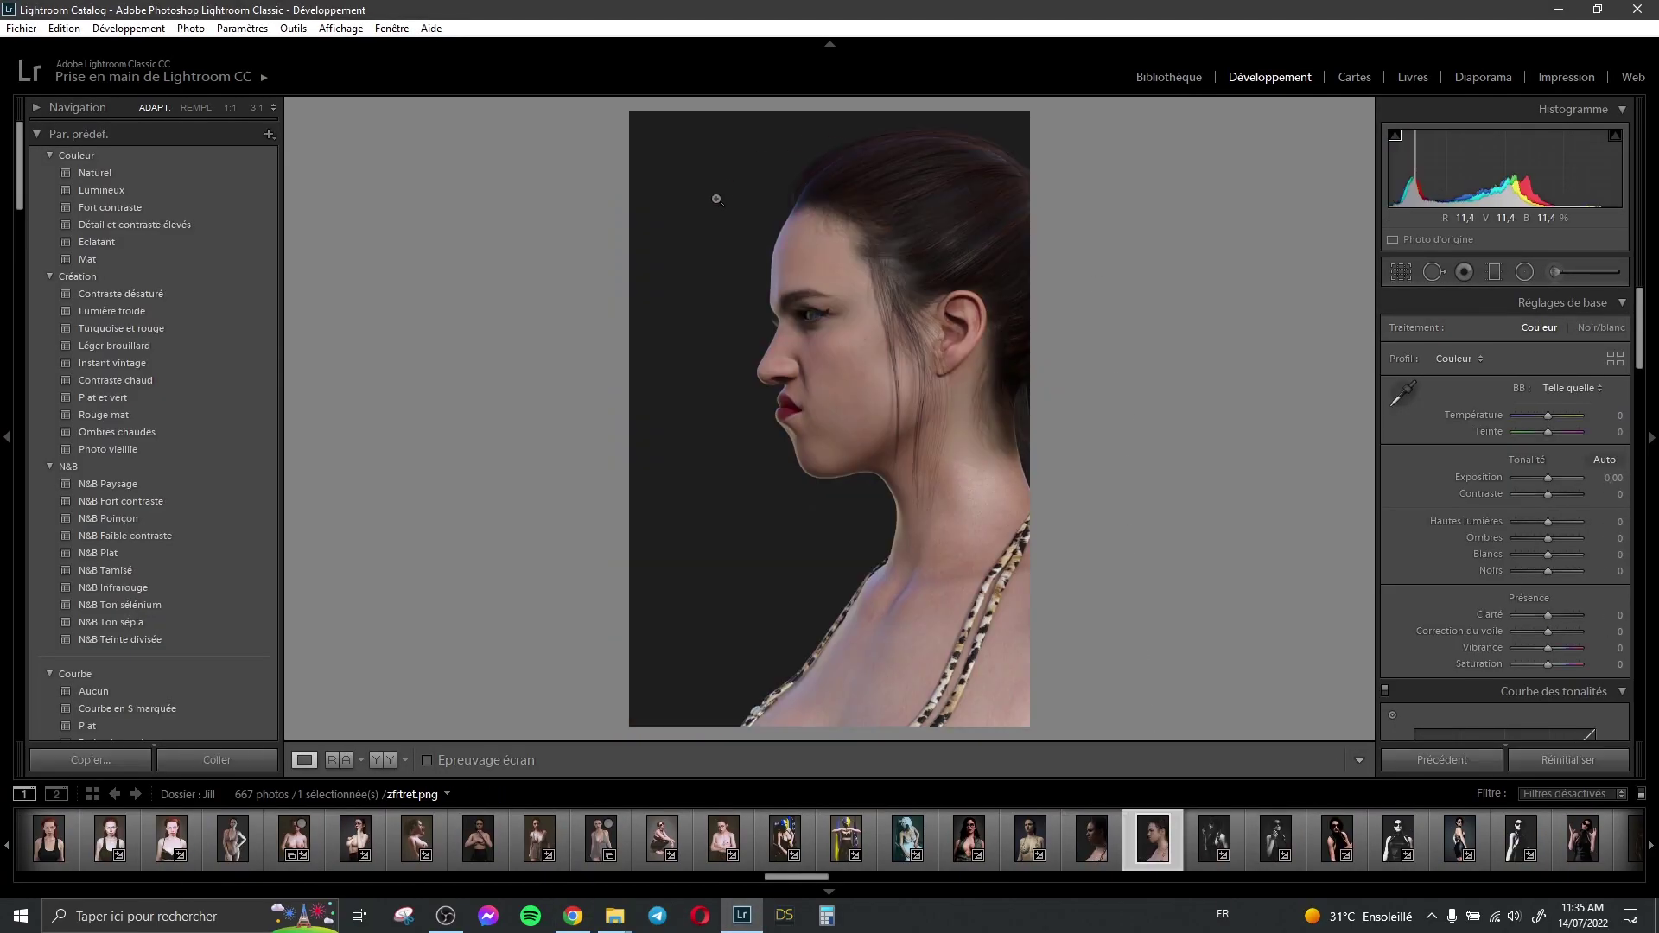
click(1091, 850)
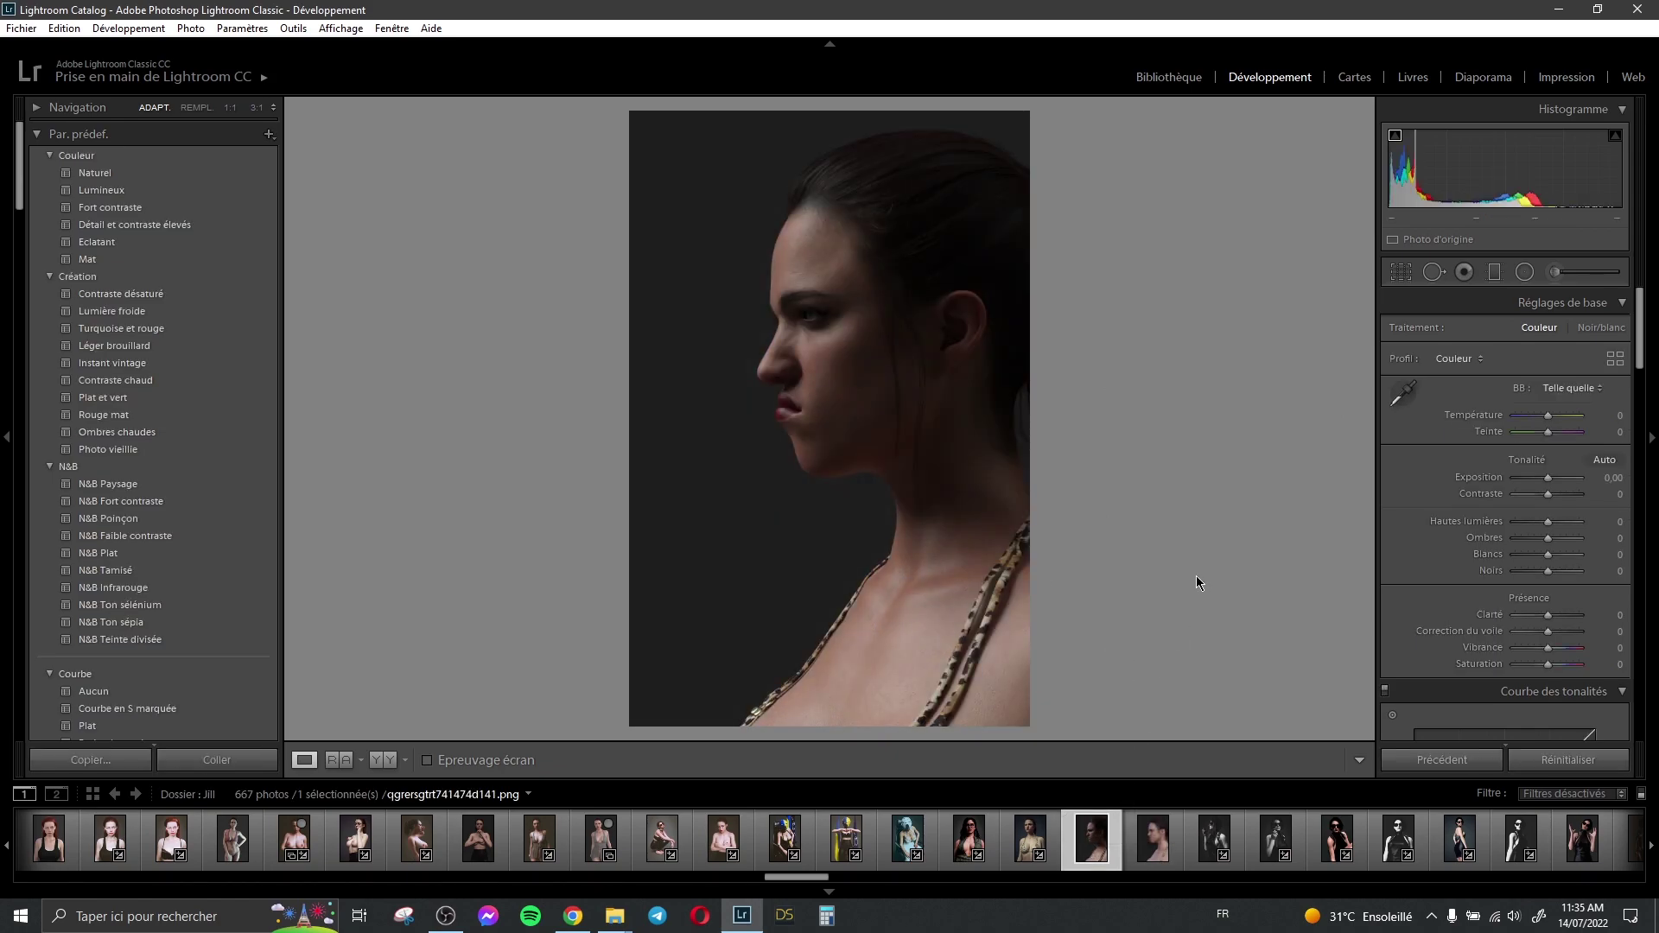
click(1152, 849)
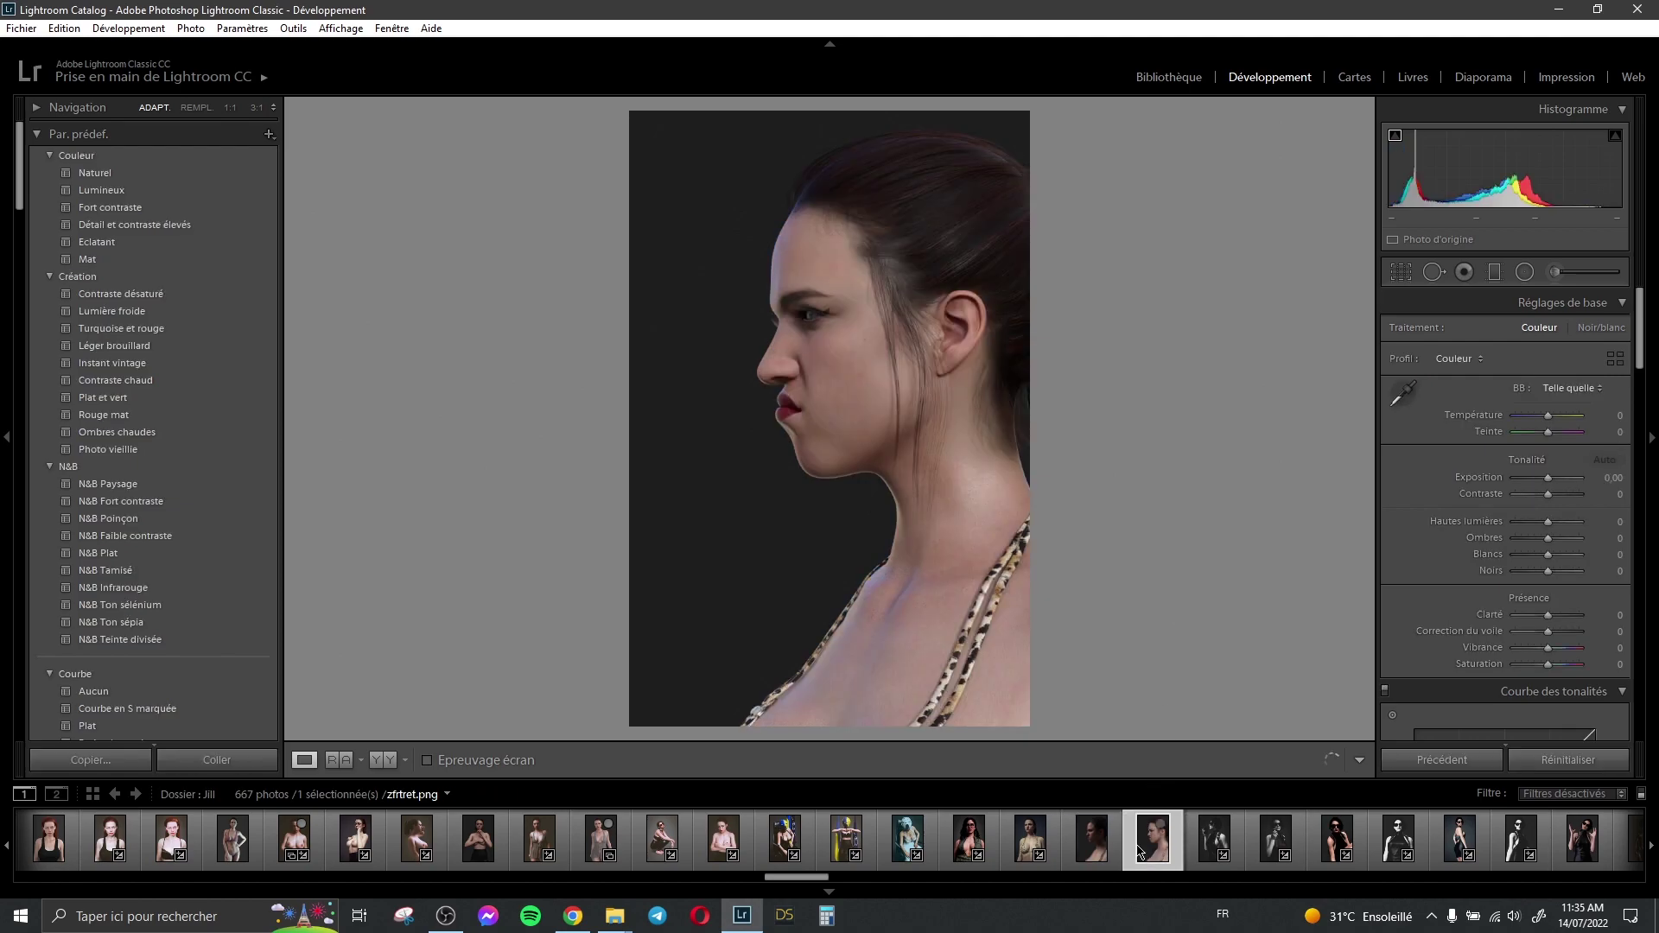
click(1101, 849)
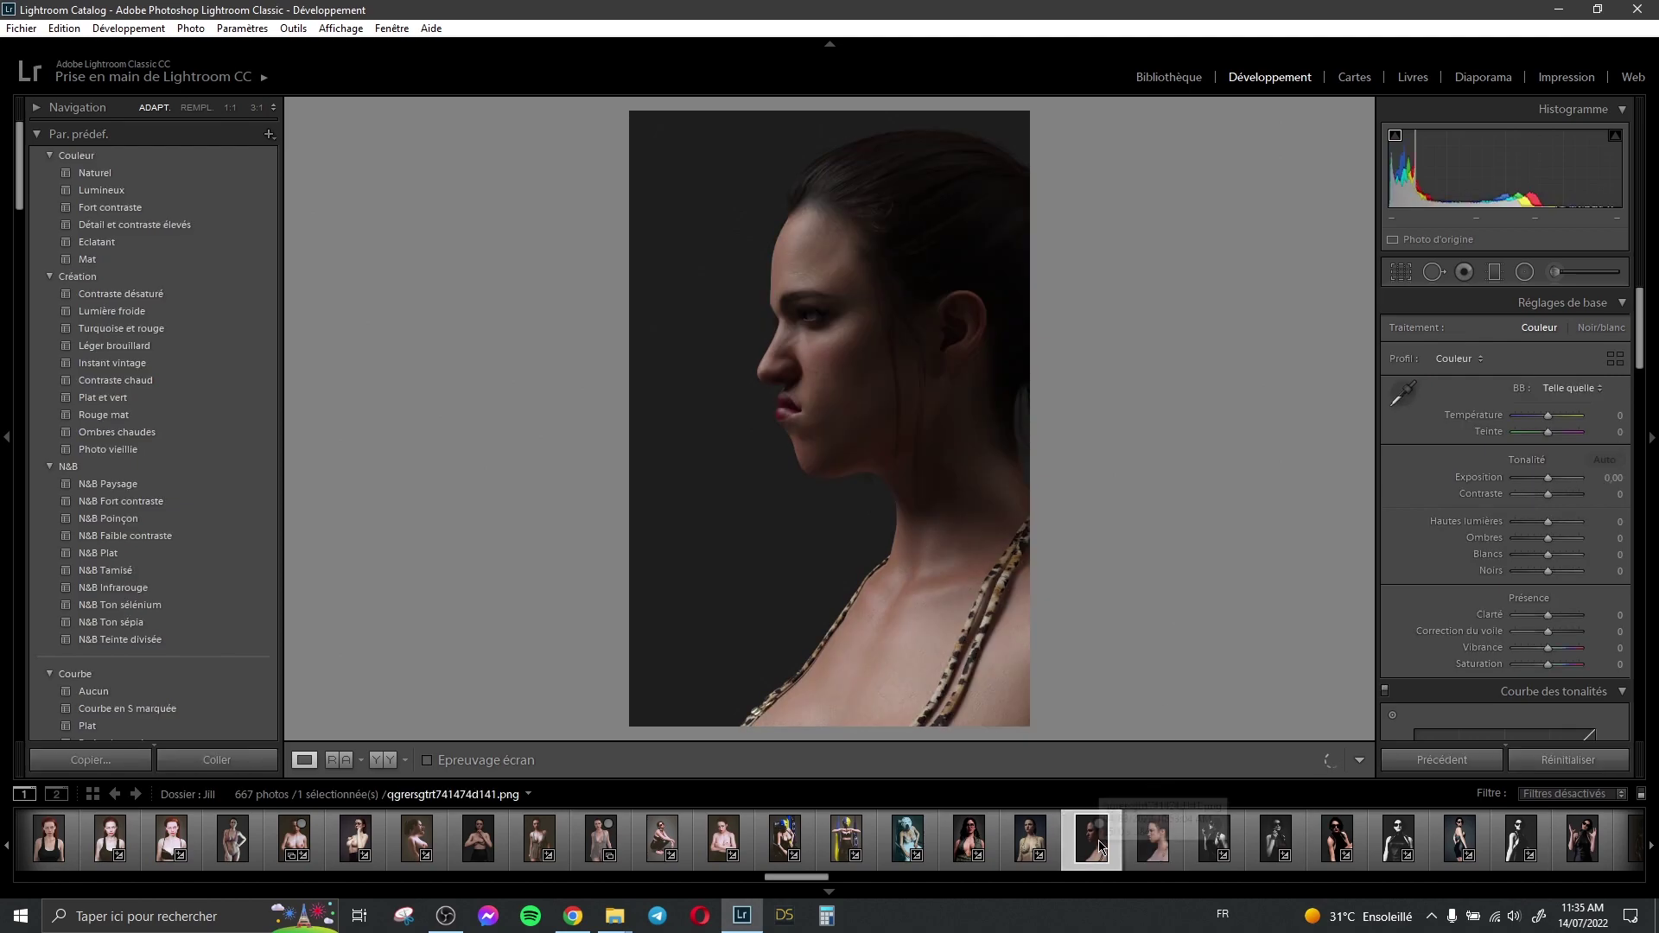
click(1141, 849)
click(1093, 846)
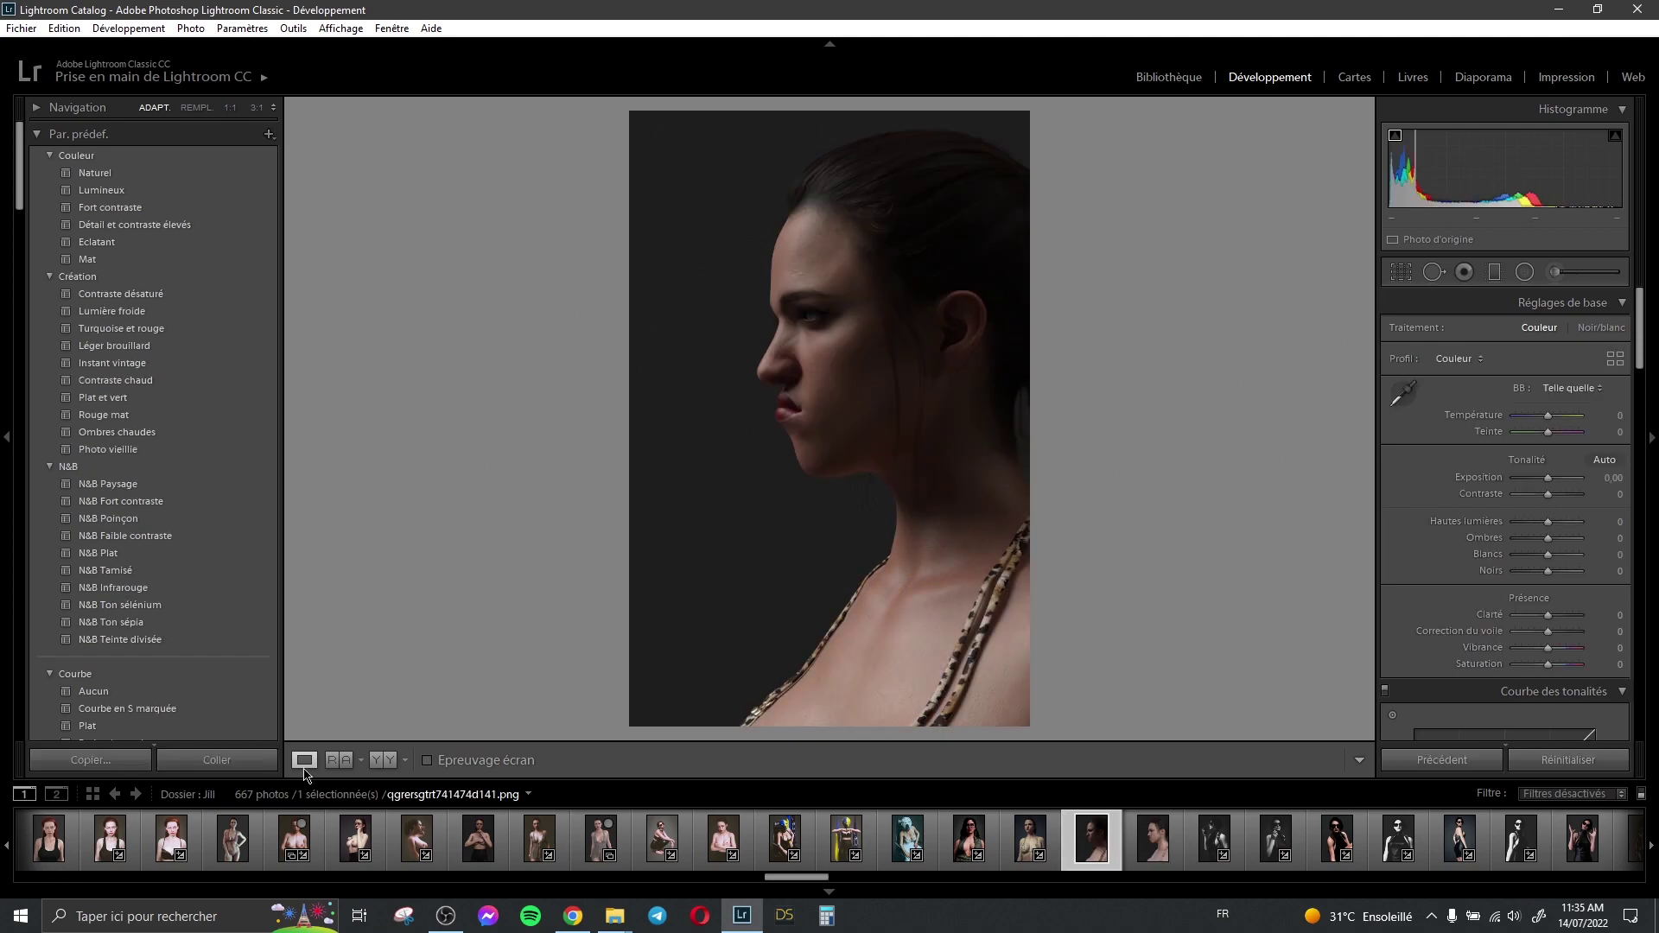
- Paste the preset onto the profile portrait, then raise red saturation to +100 and brighten reds for the lips
click(199, 765)
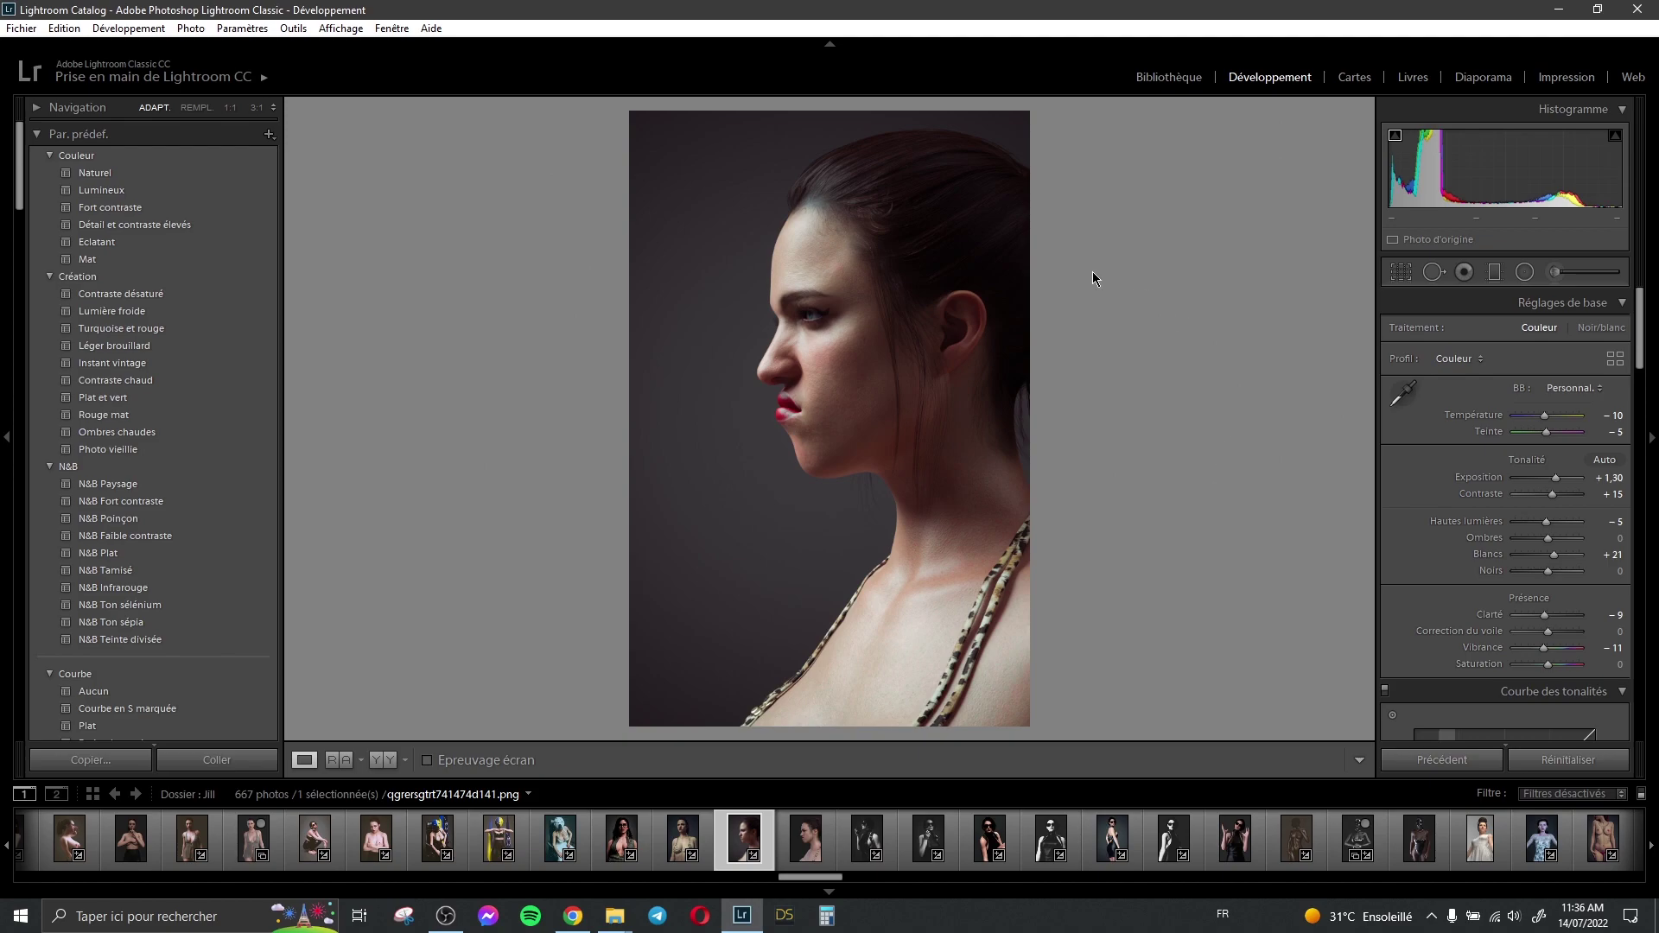
click(795, 399)
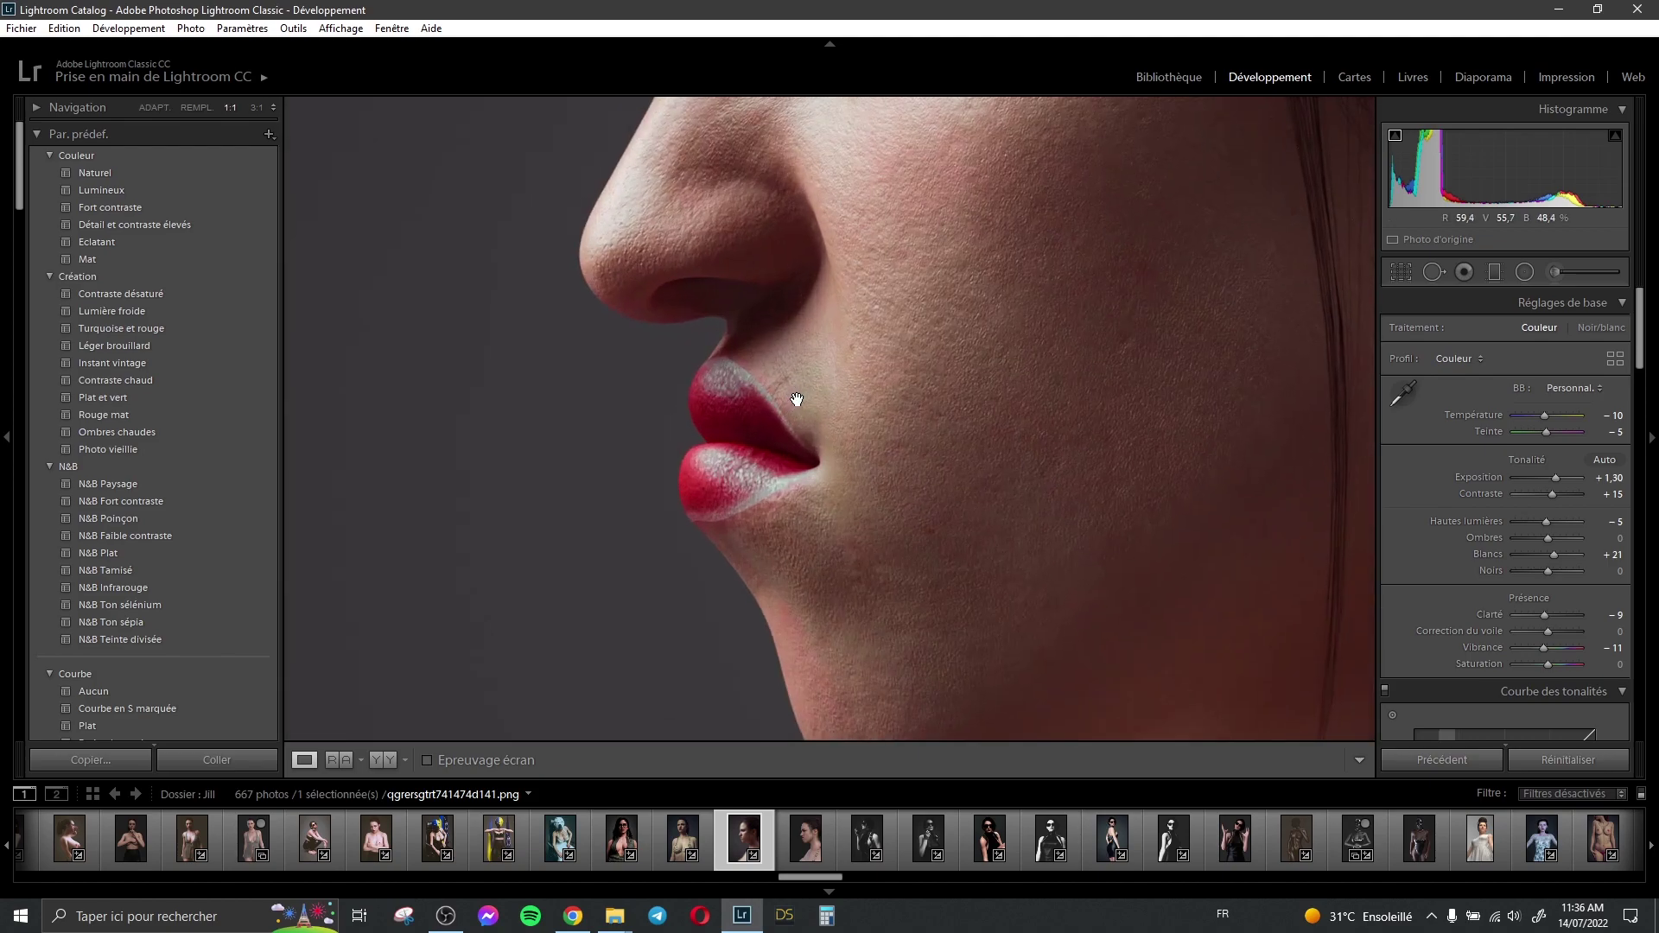
scroll(1557, 551, down, 10)
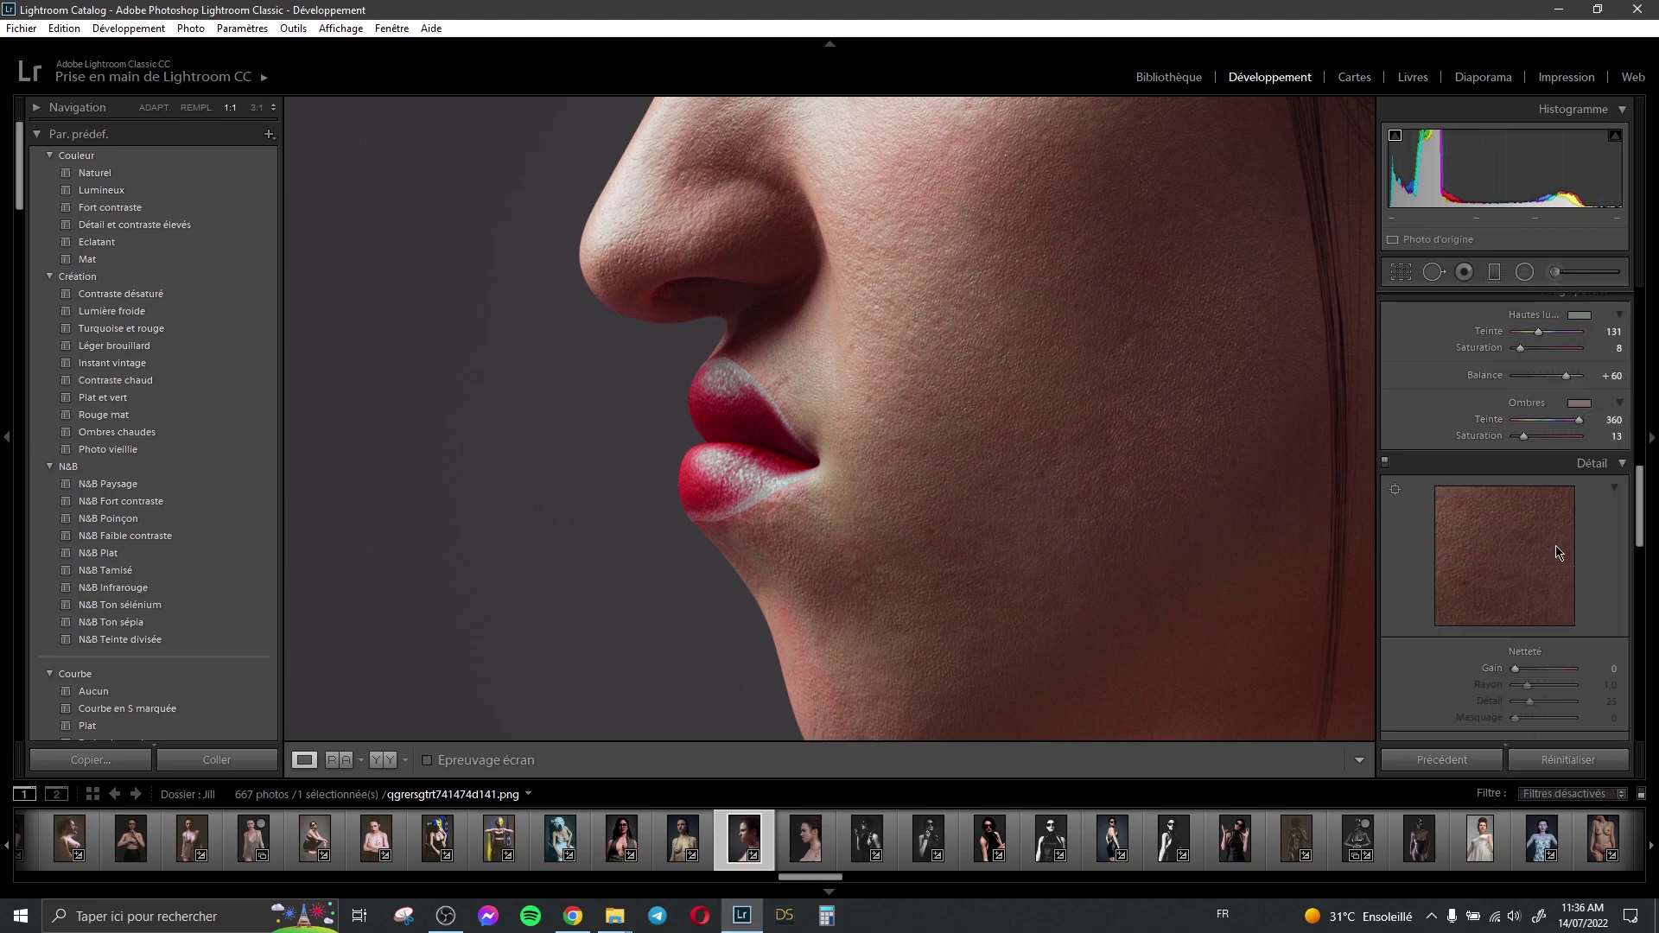
mouse_move(1575, 523)
mouse_down()
mouse_move(1541, 522)
mouse_move(1575, 524)
mouse_up()
click(1544, 476)
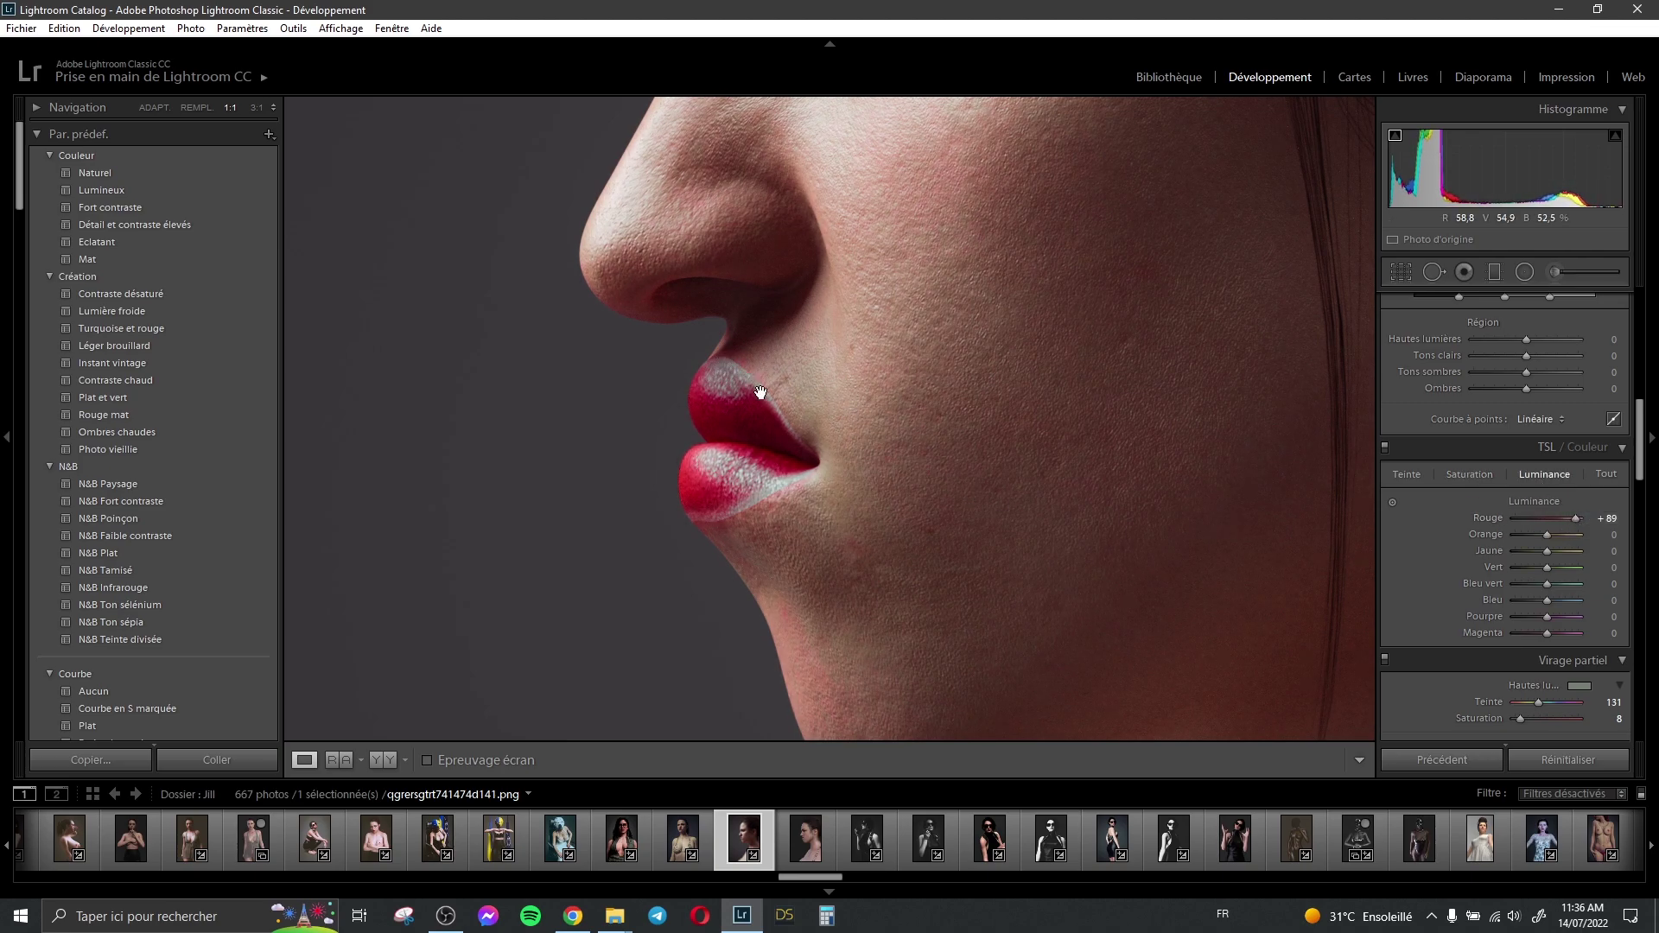
click(840, 506)
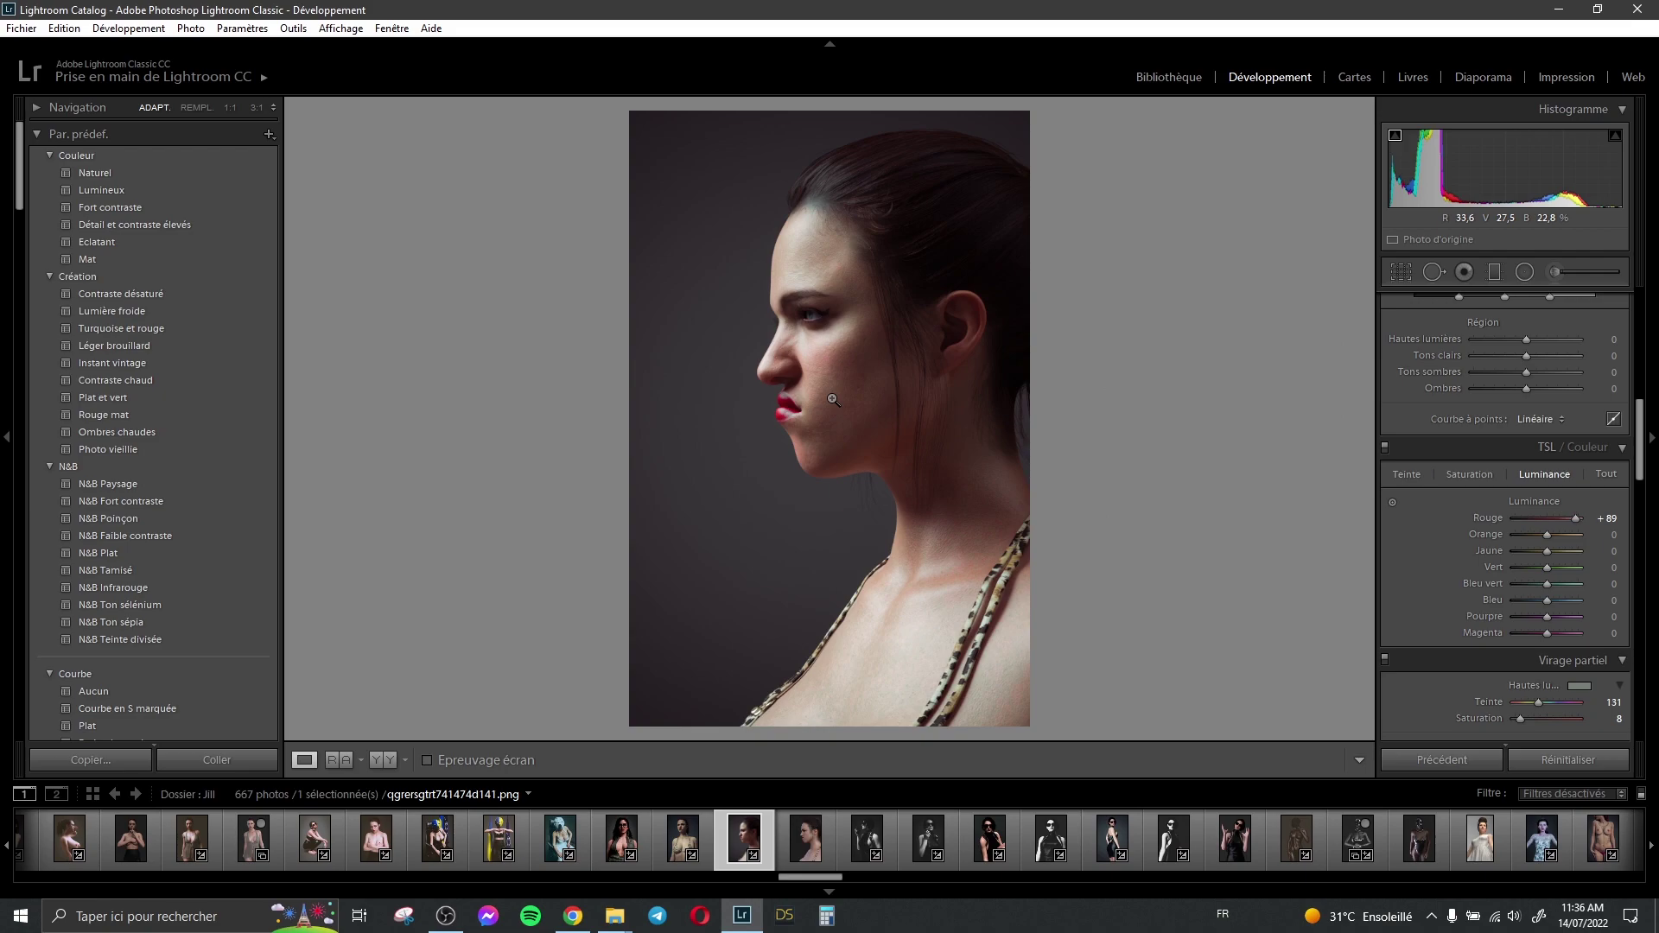
drag(834, 356, 823, 308)
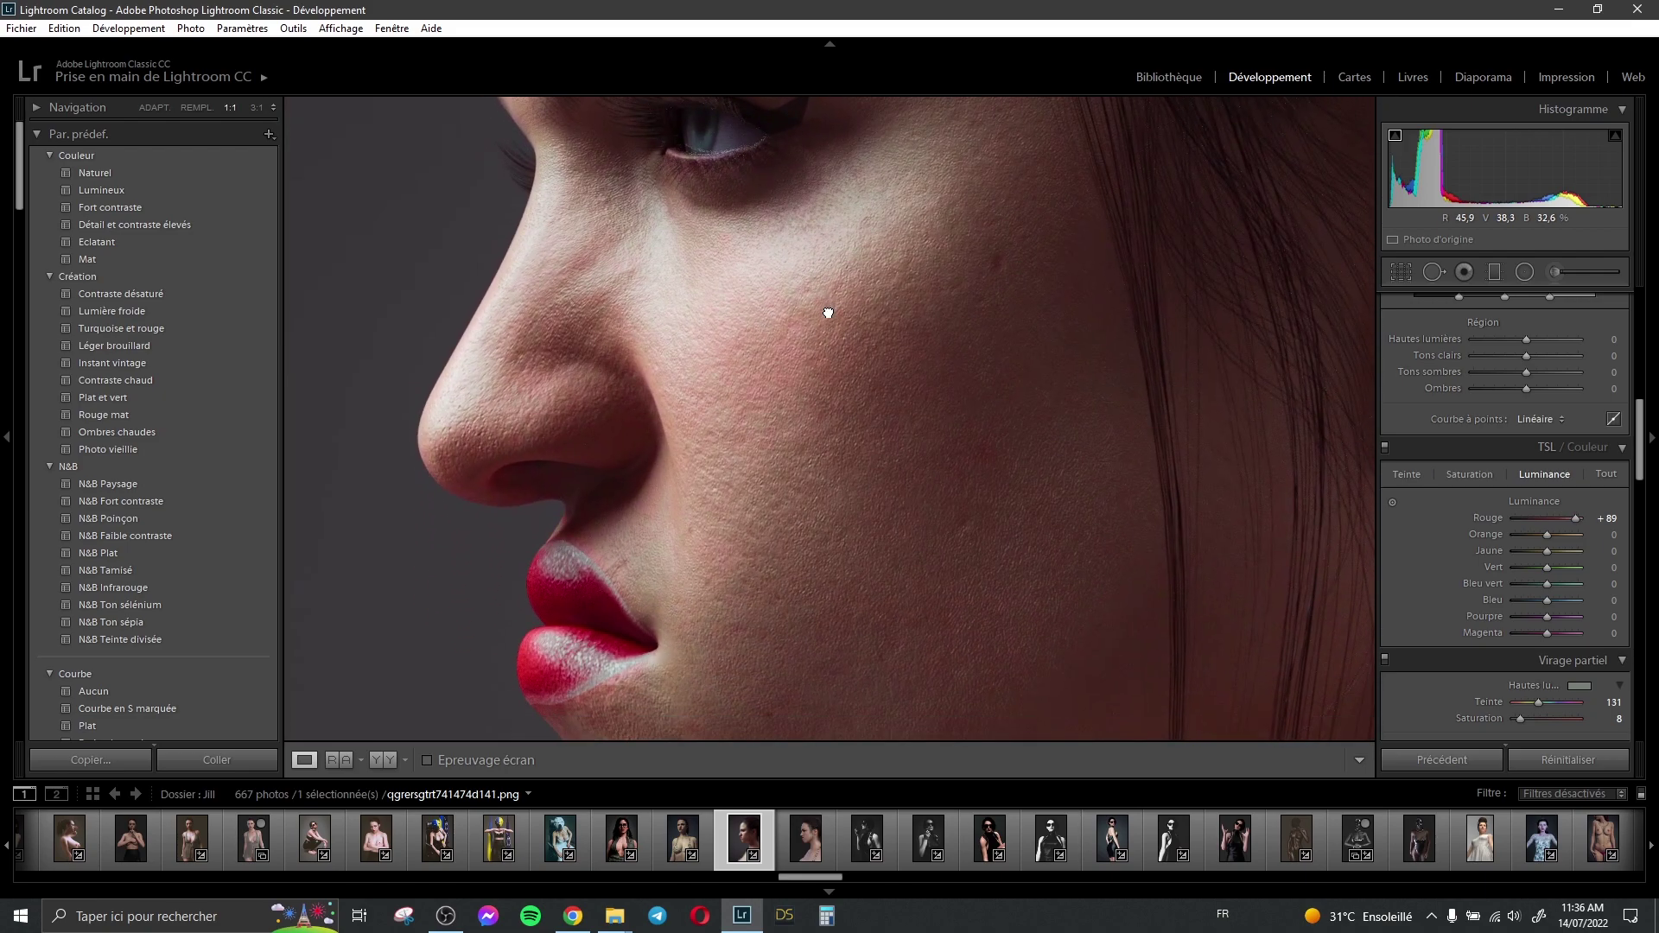
- Reset and re-paste the preset with red luminance +62, comparing against zfrtret.png, then return to Ko-fi
click(1553, 761)
click(217, 760)
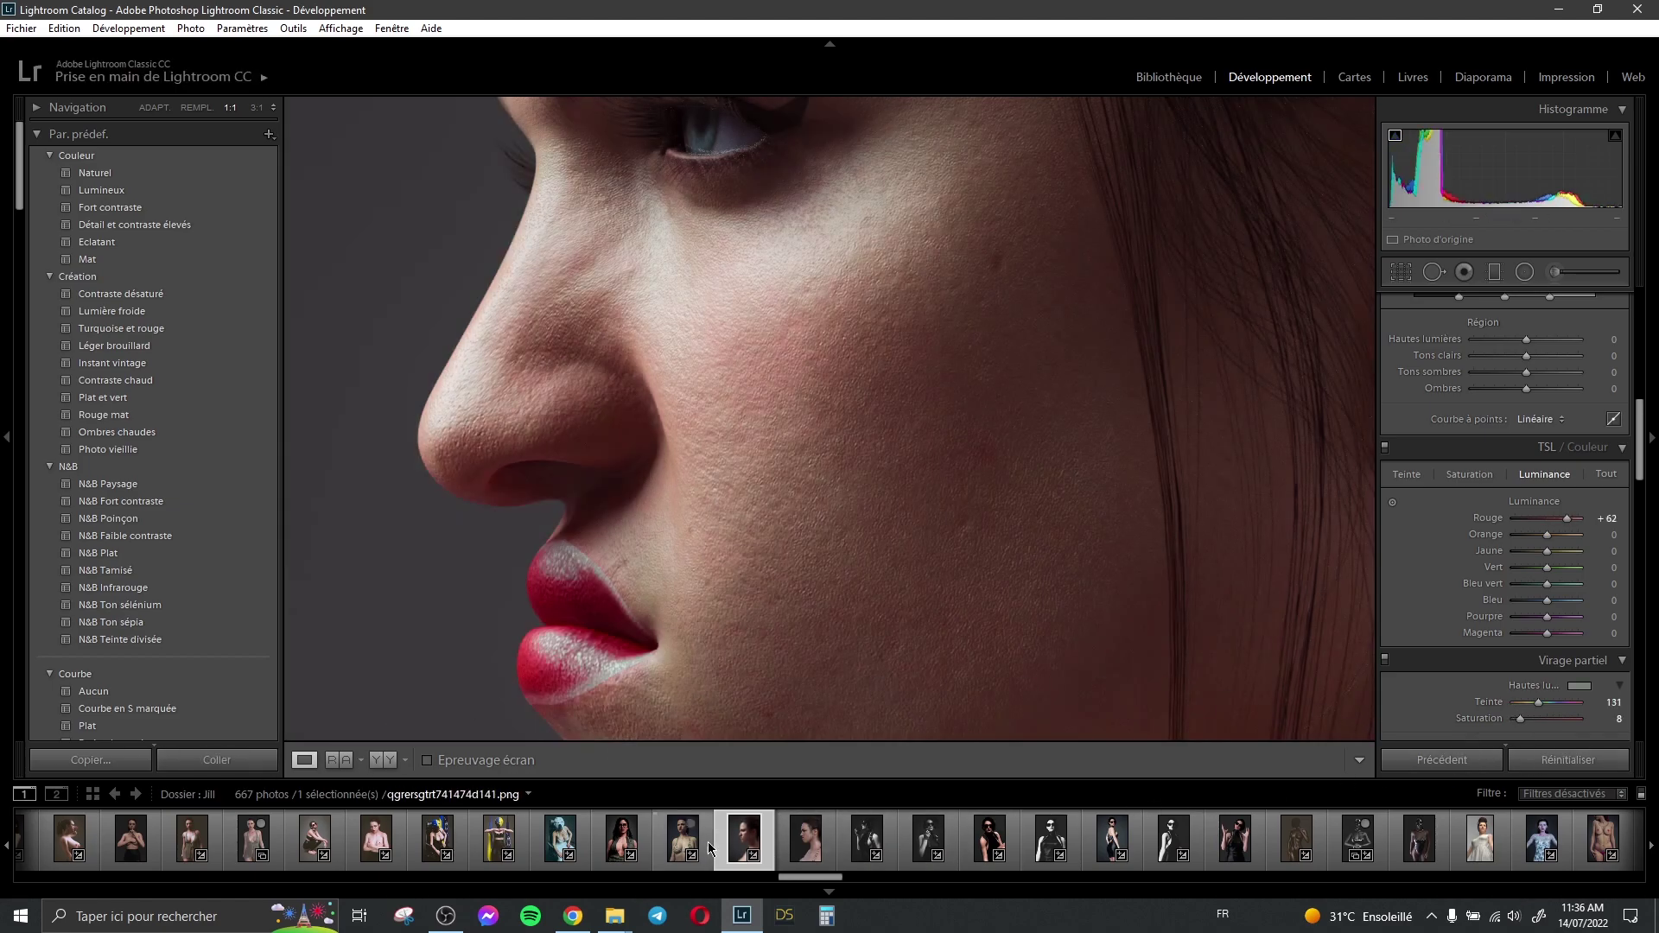
click(802, 845)
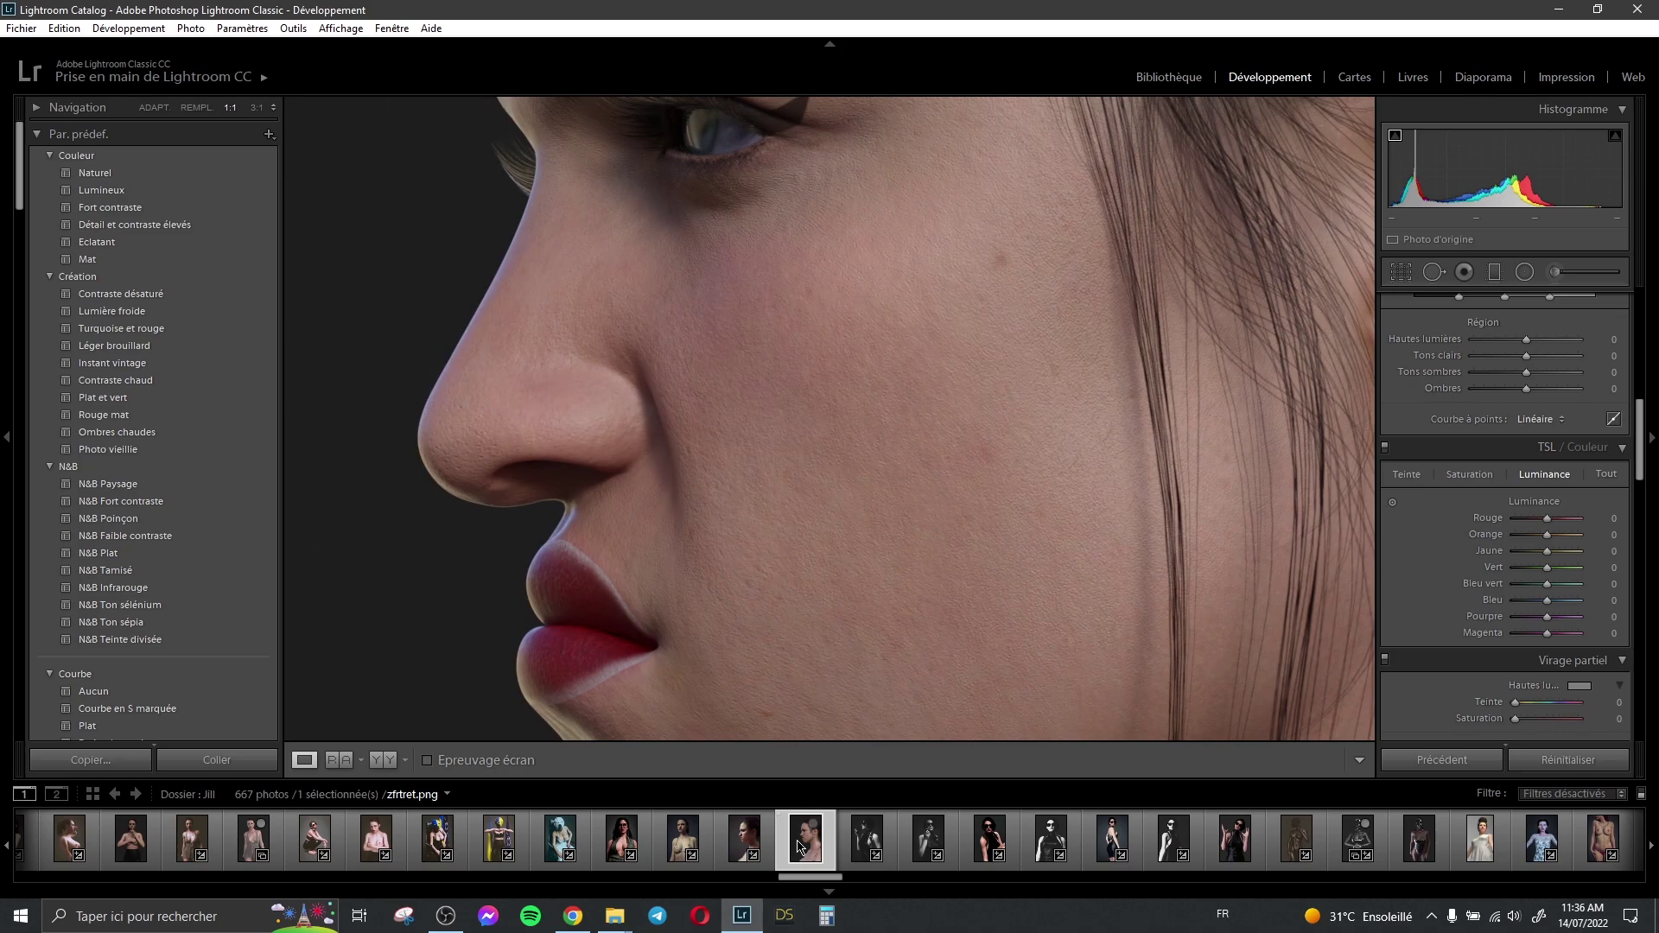
click(745, 843)
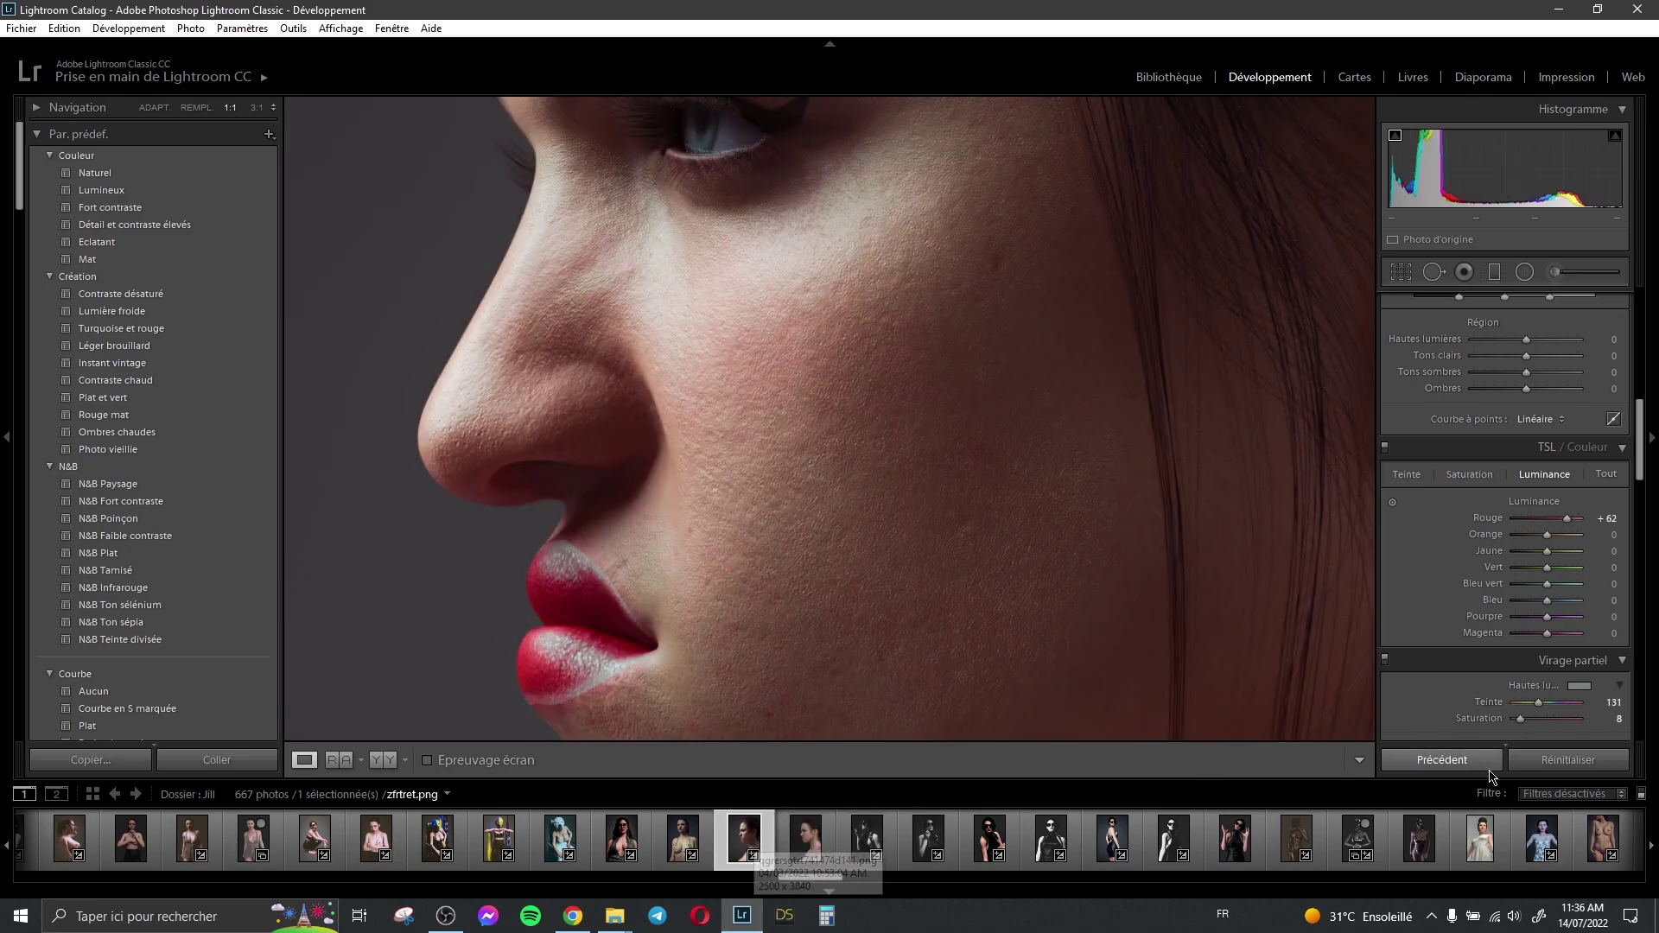
click(938, 514)
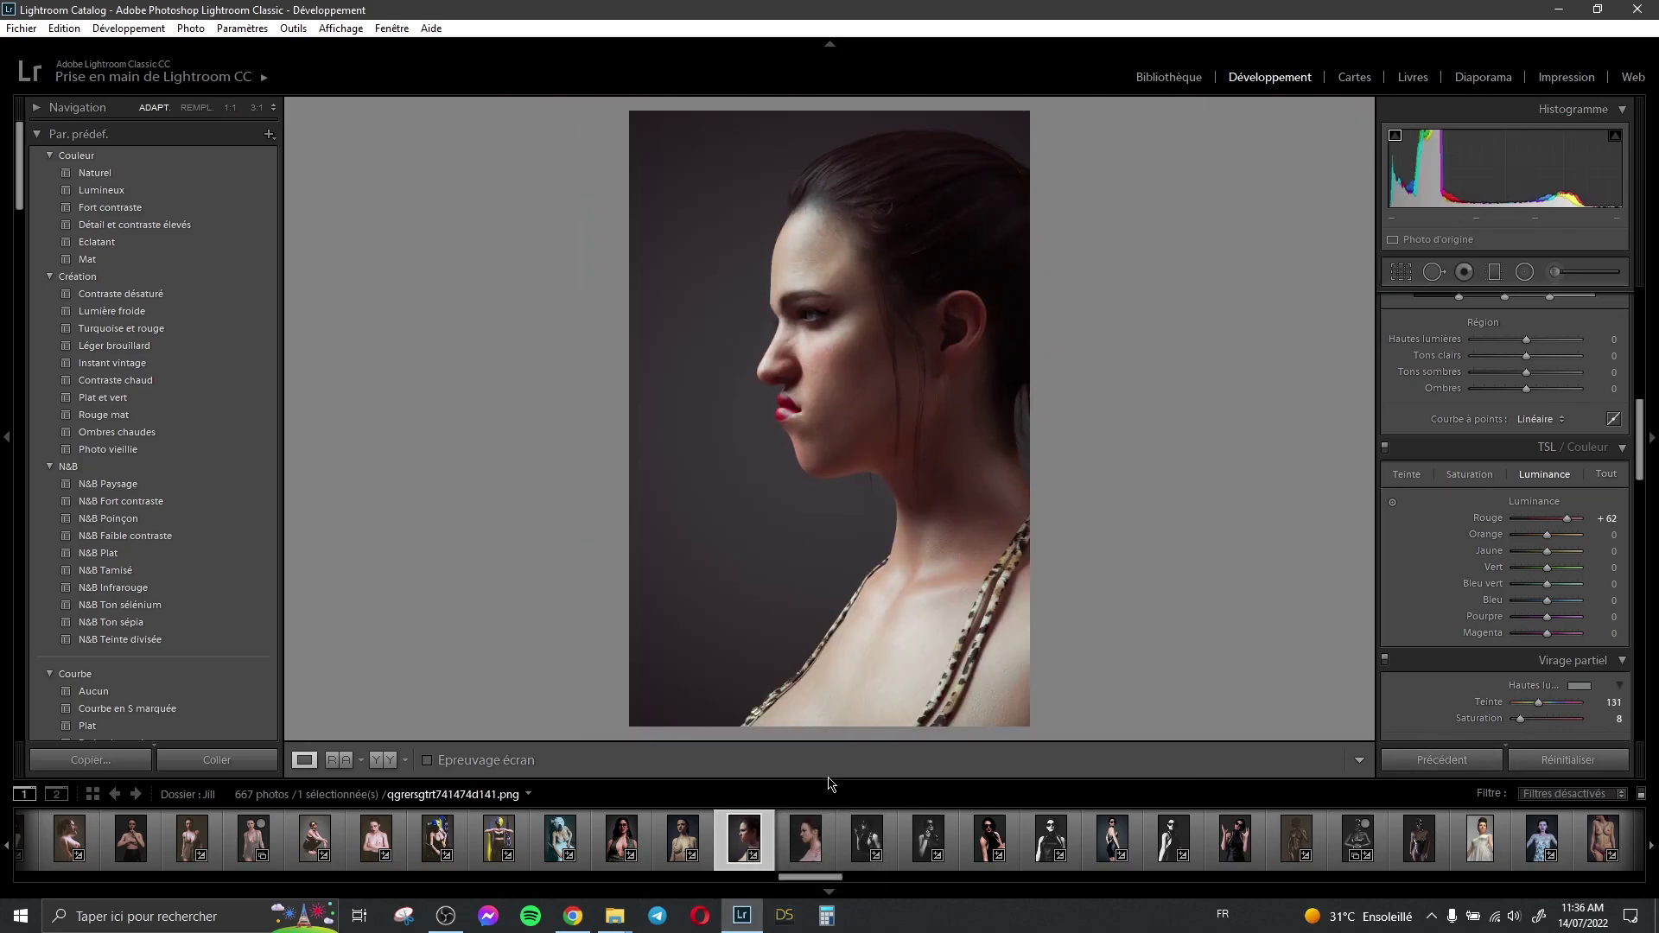
click(573, 916)
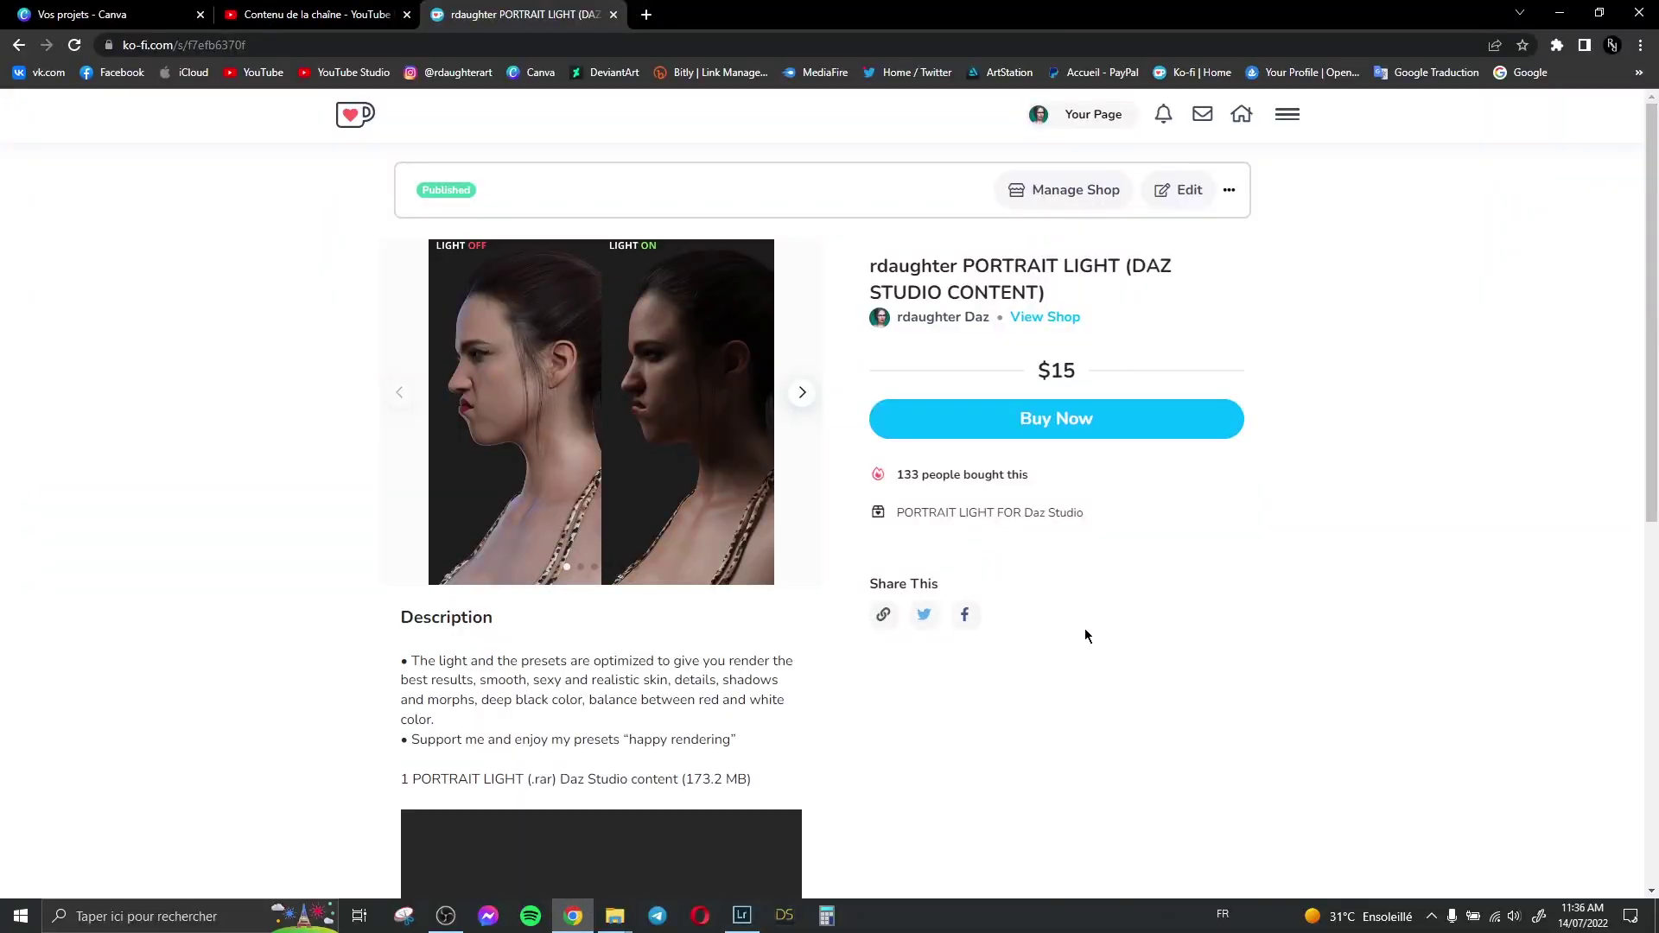